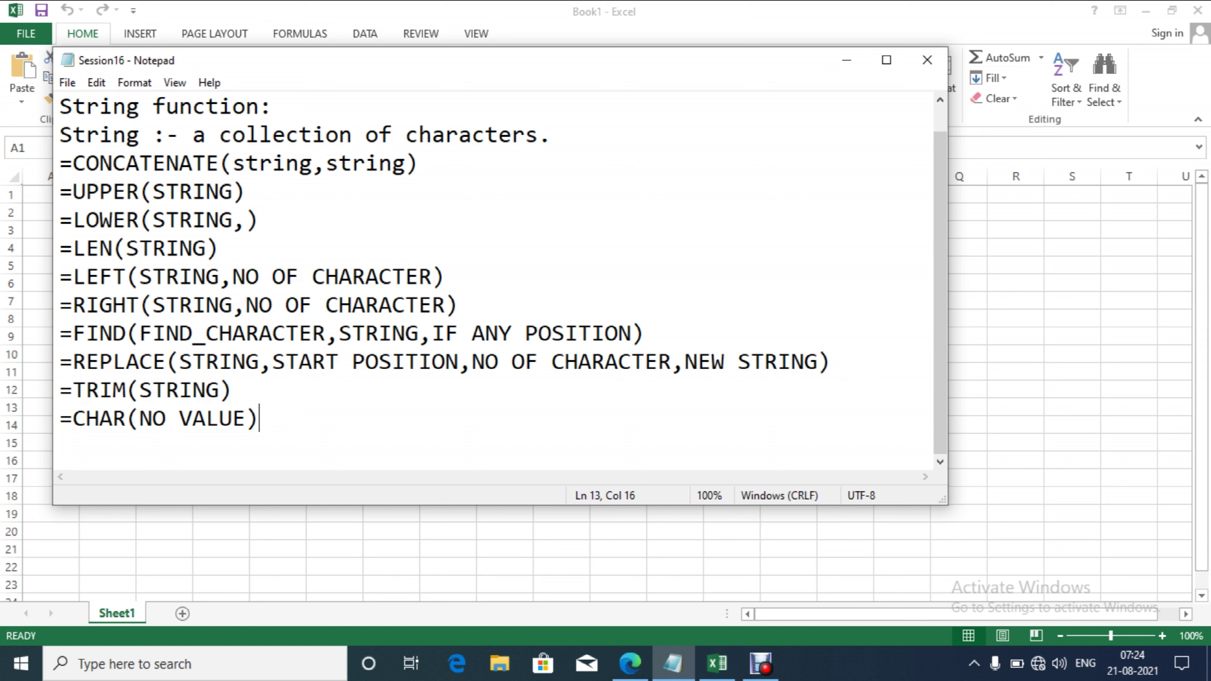
Place the cursor at the end of the CONCATENATE line in the Notepad notes.
left_click(246, 191)
Add 'it combined two or more string values.' under CONCATENATE, plus an indented blank line.
left_click(419, 163)
key("Return")
type("it com")
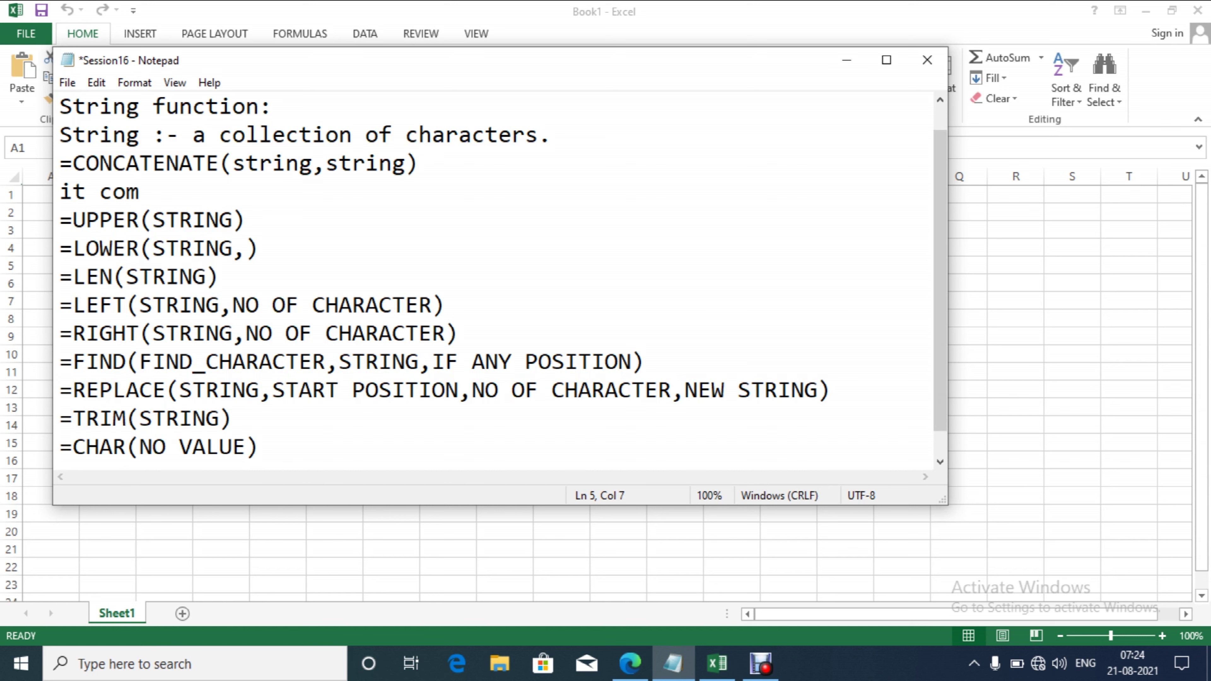
type("bined two or more string values")
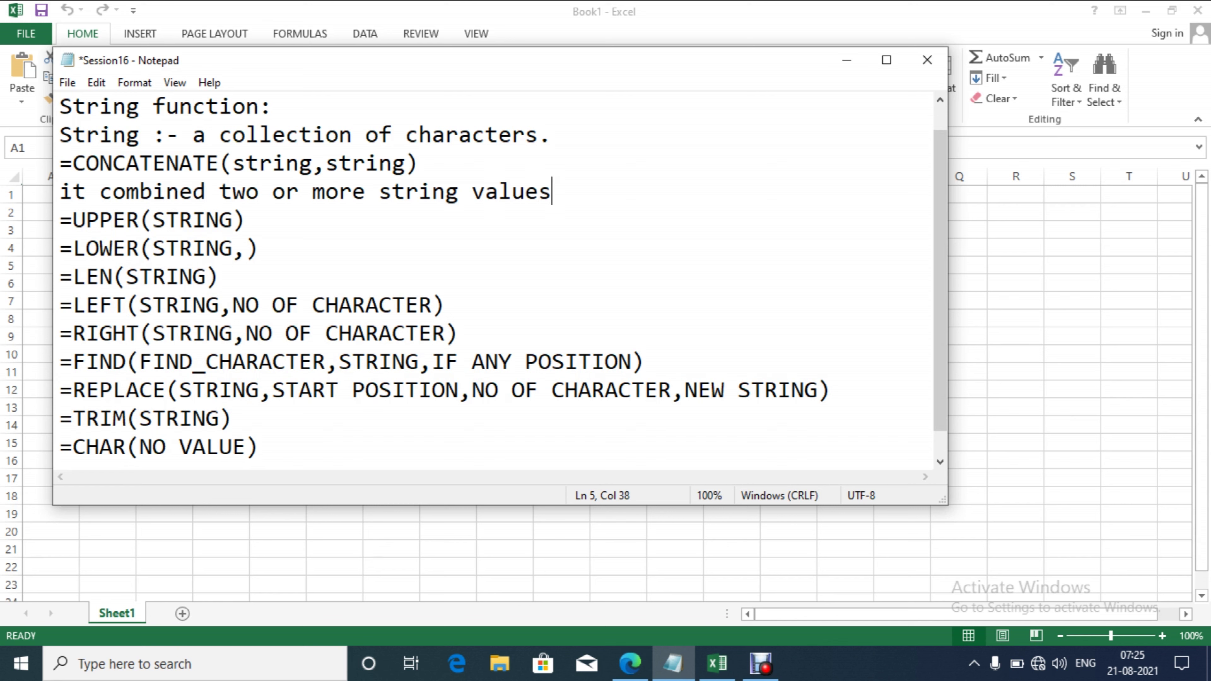
type(".")
key("Return")
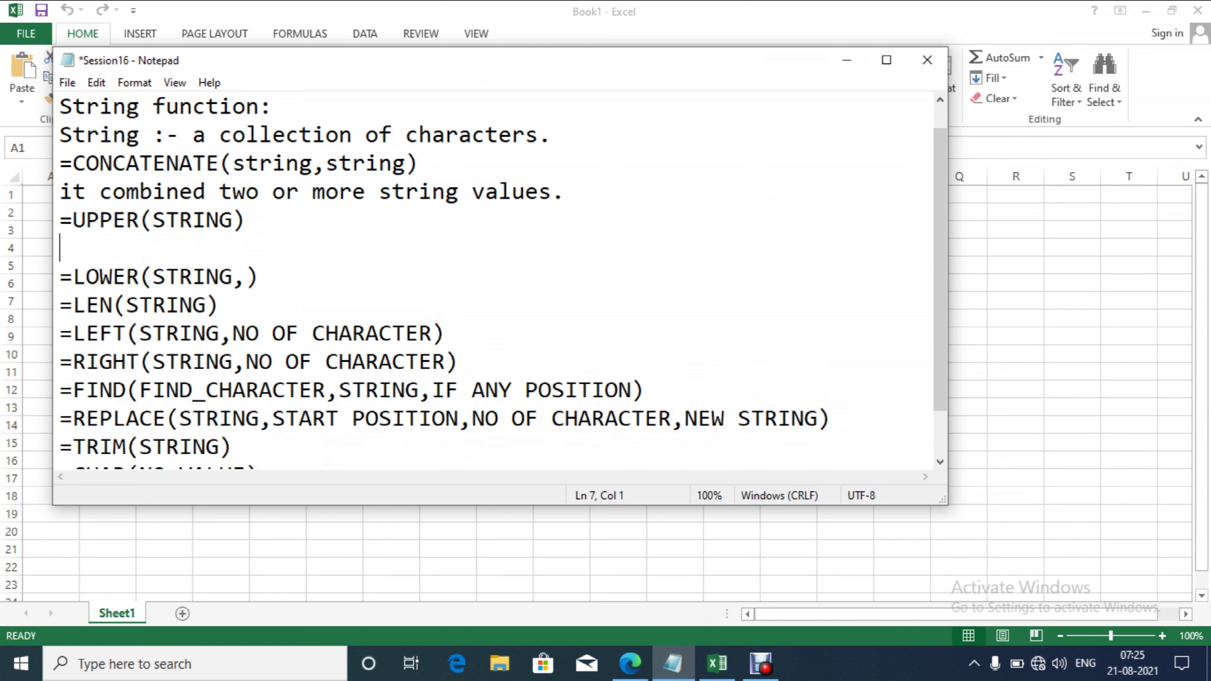
key("Tab")
left_click(246, 219)
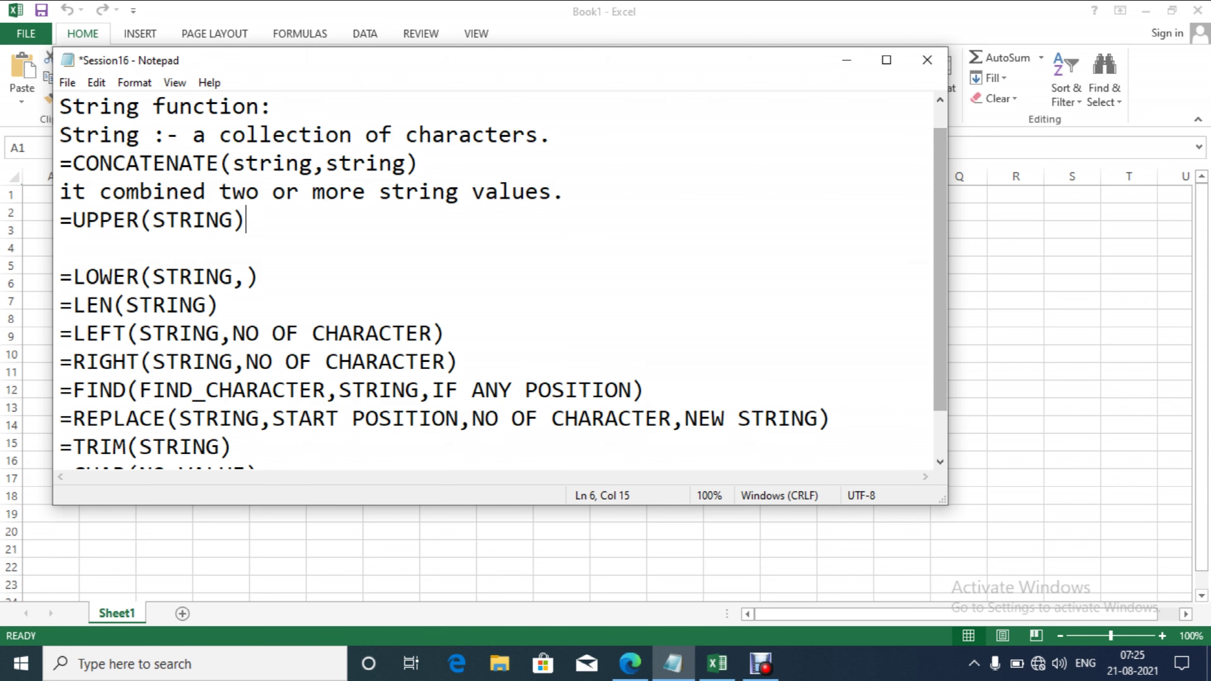
Review the Notepad notes from the top, then switch to the blank Excel workbook Book1.
left_click(940, 461)
left_click(940, 462)
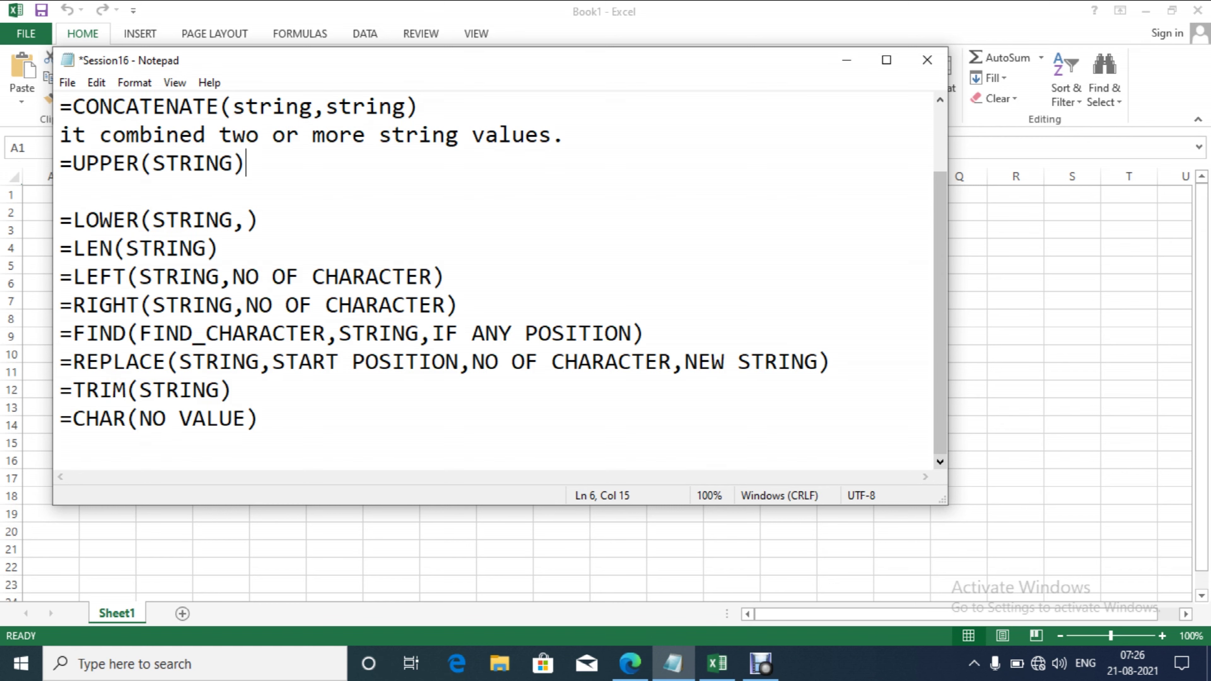
key("Up")
scroll(476, 276, "up", 1)
left_click(207, 135)
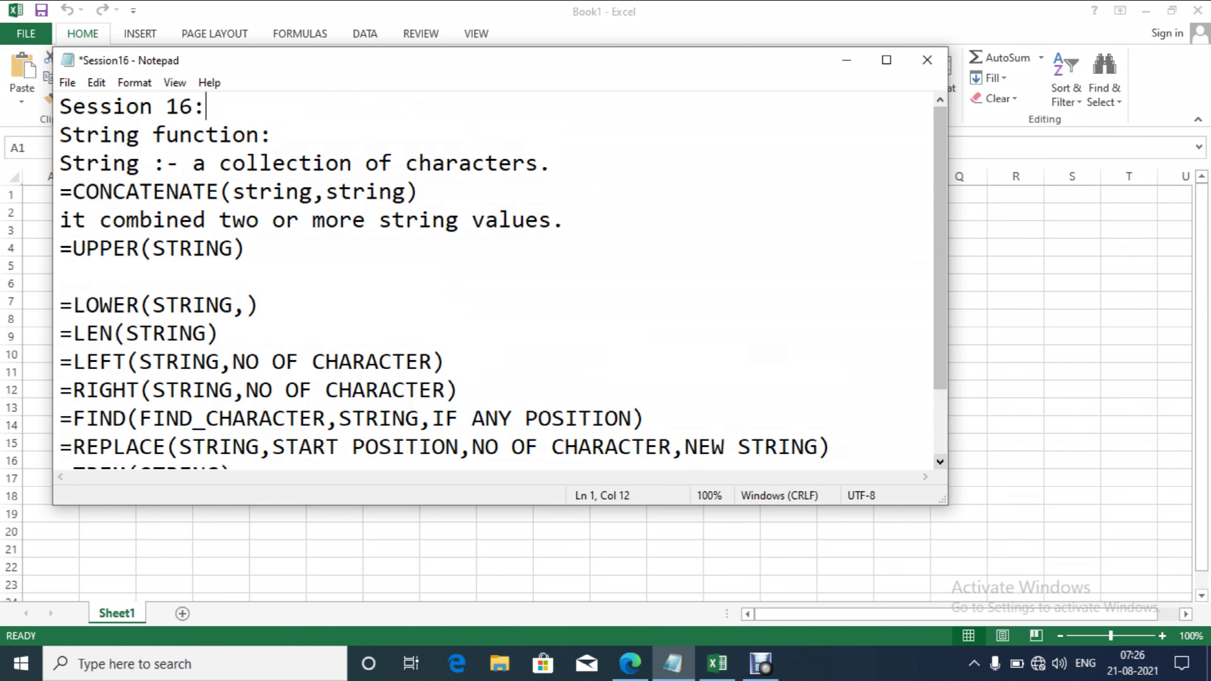
left_click(166, 275)
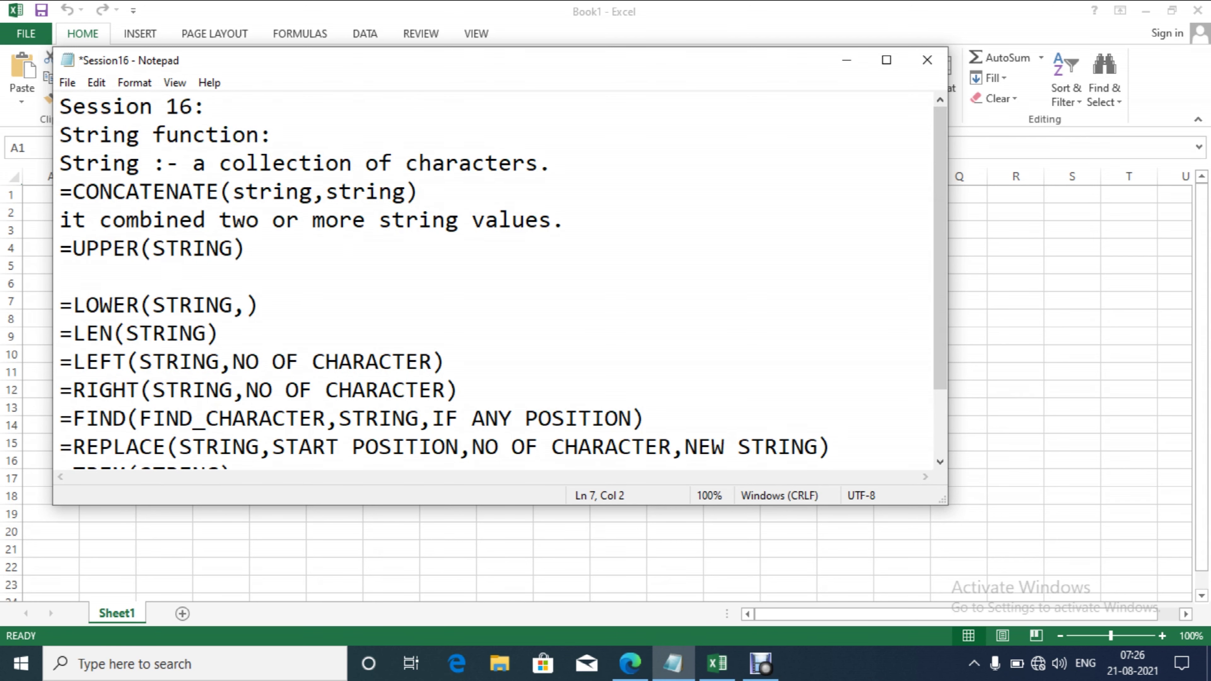
key("alt+Tab")
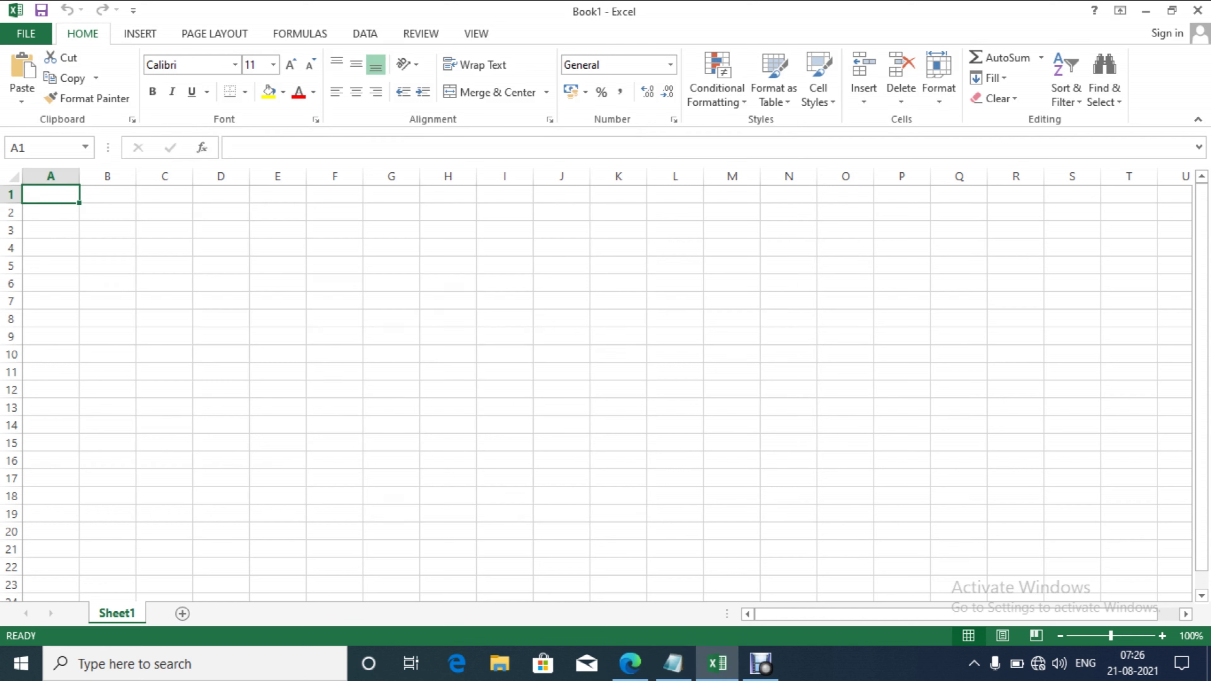
Enter the headers Rollno, Fname, LName and Name in A1:D1.
type("Rollno")
key("Tab")
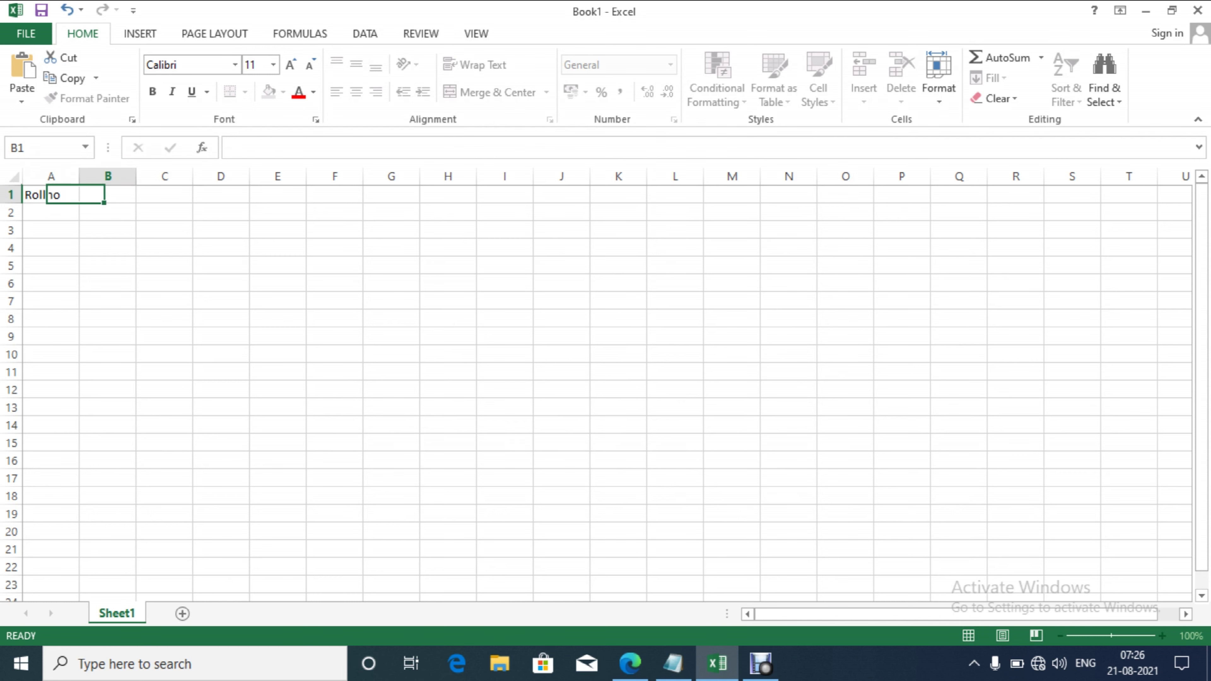
type("F")
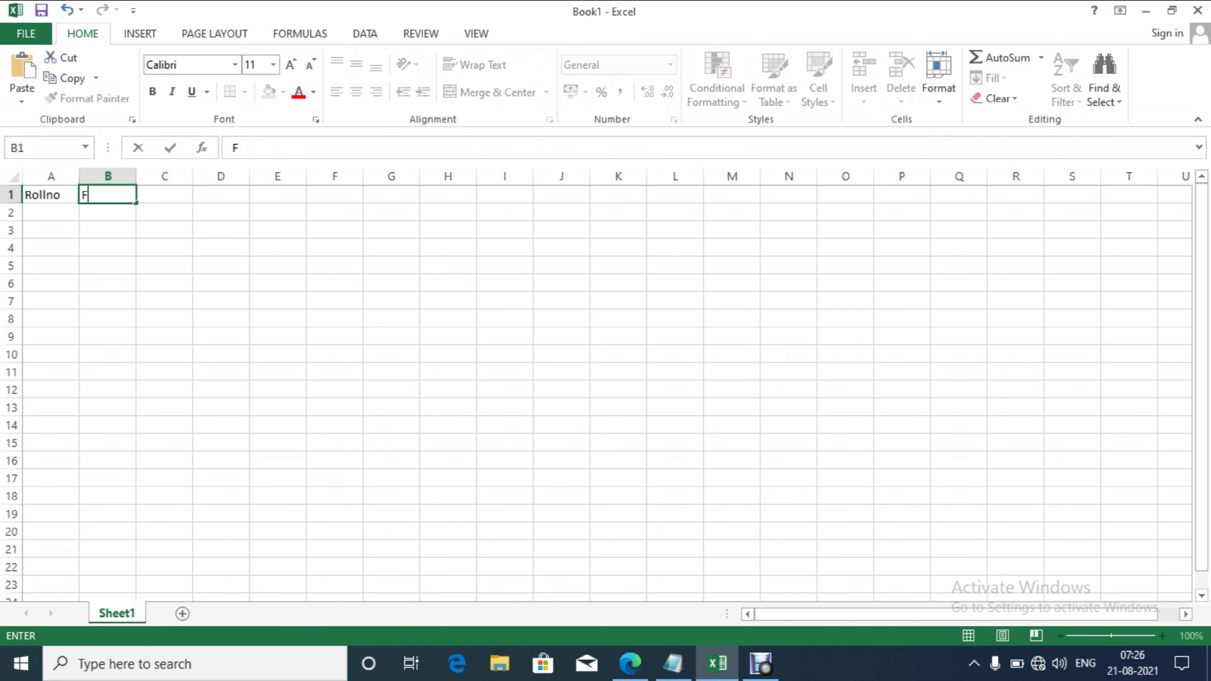
type("name")
key("Tab")
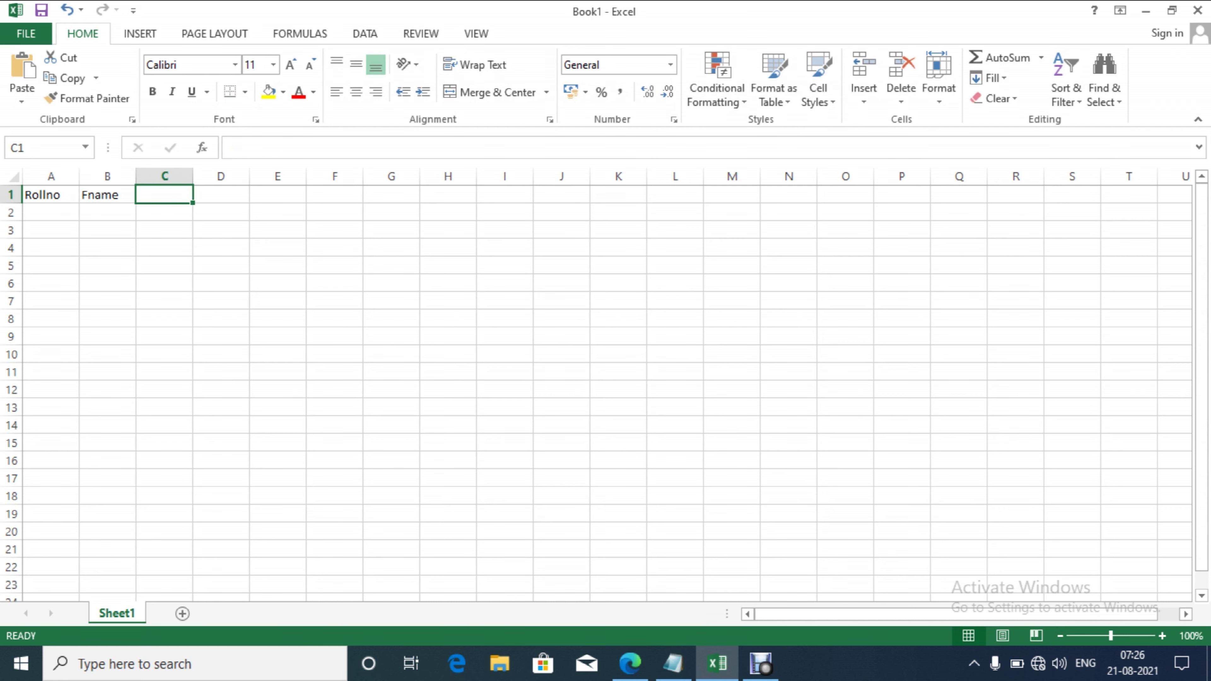
type("LName")
key("Tab")
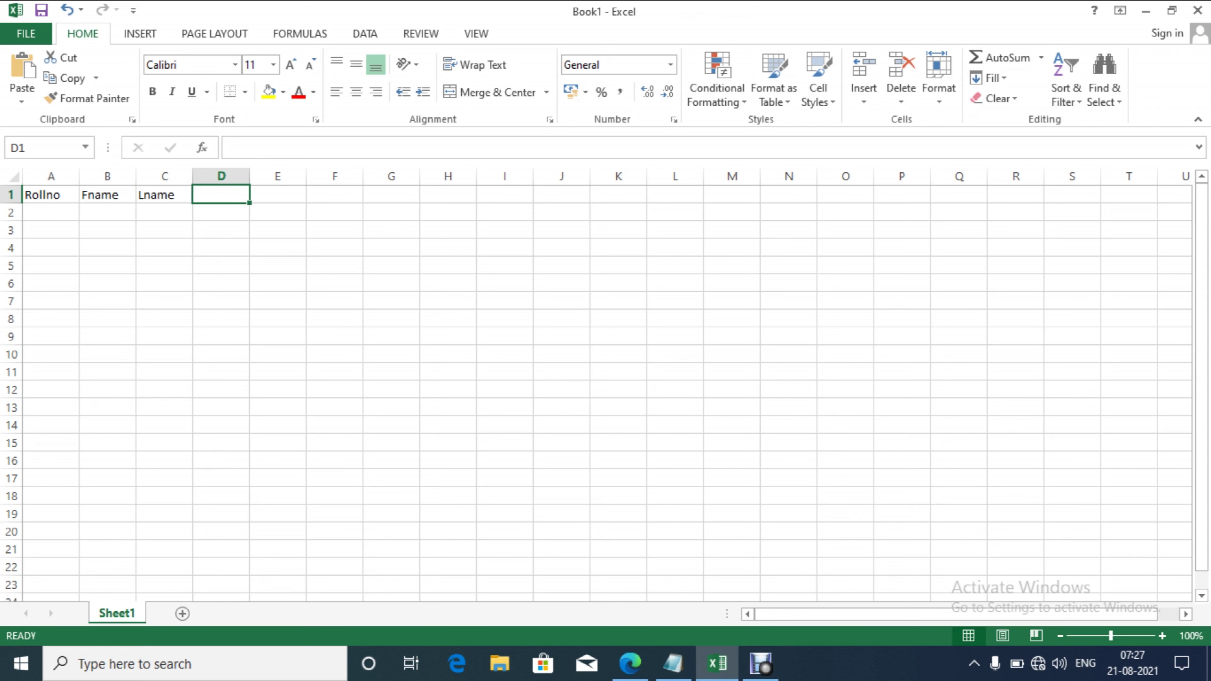
type("Name")
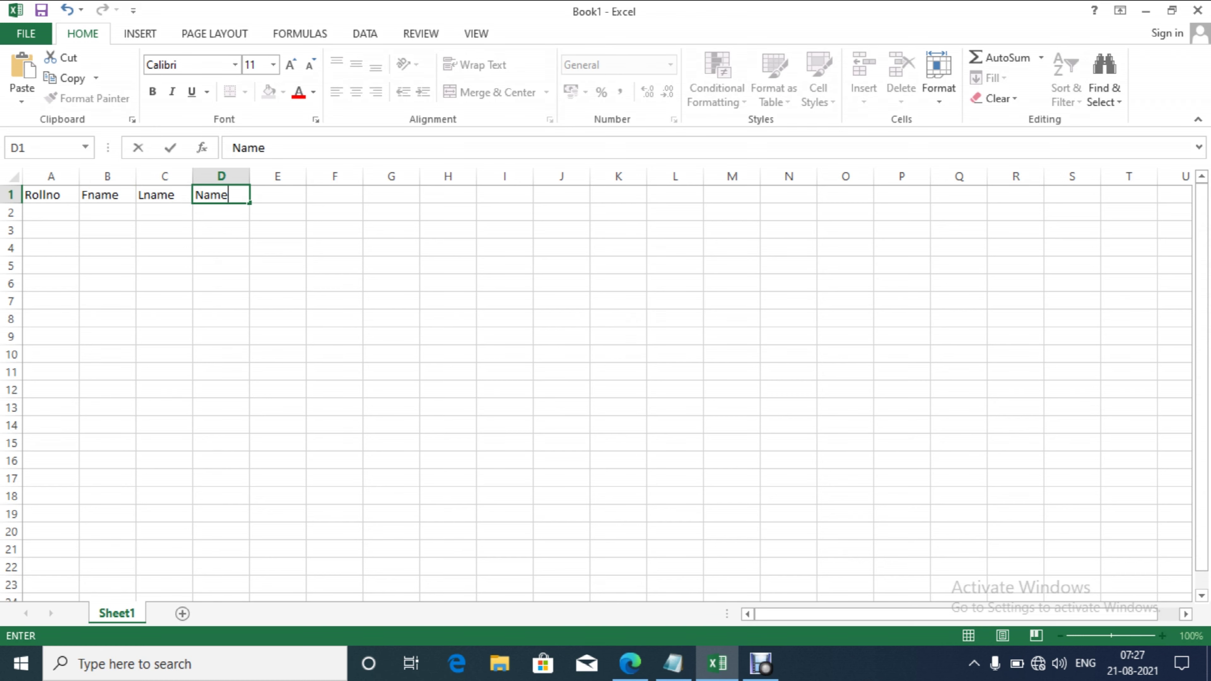
key("Return")
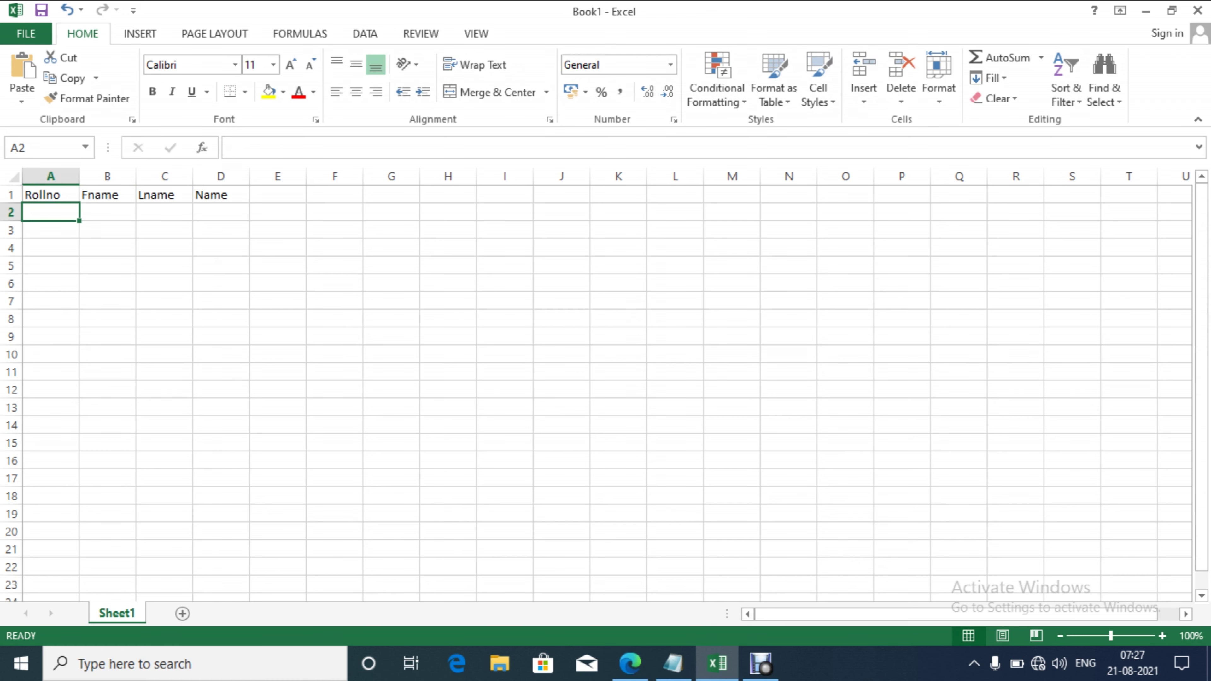
Enter roll number 1 with a first and last name in row 2, and begin a CONCATENATE formula in D2.
type("1")
key("Tab")
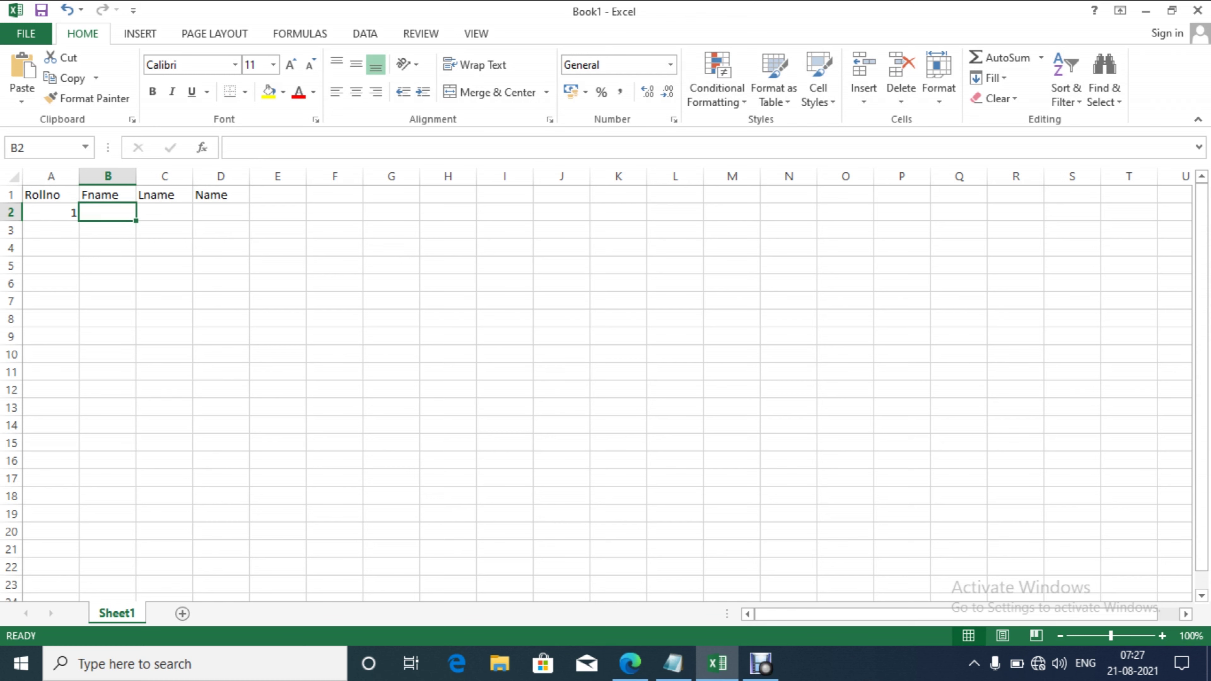
type("Amiy")
key("BackSpace")
type("t")
key("Tab")
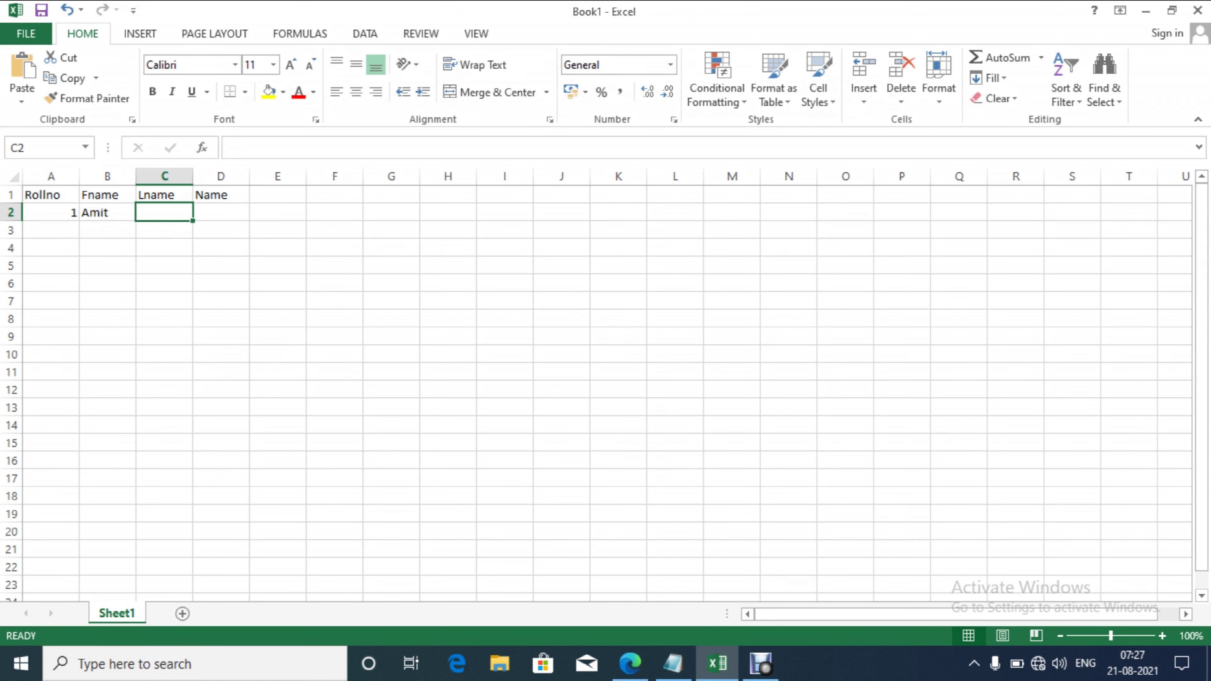
type("Kumar")
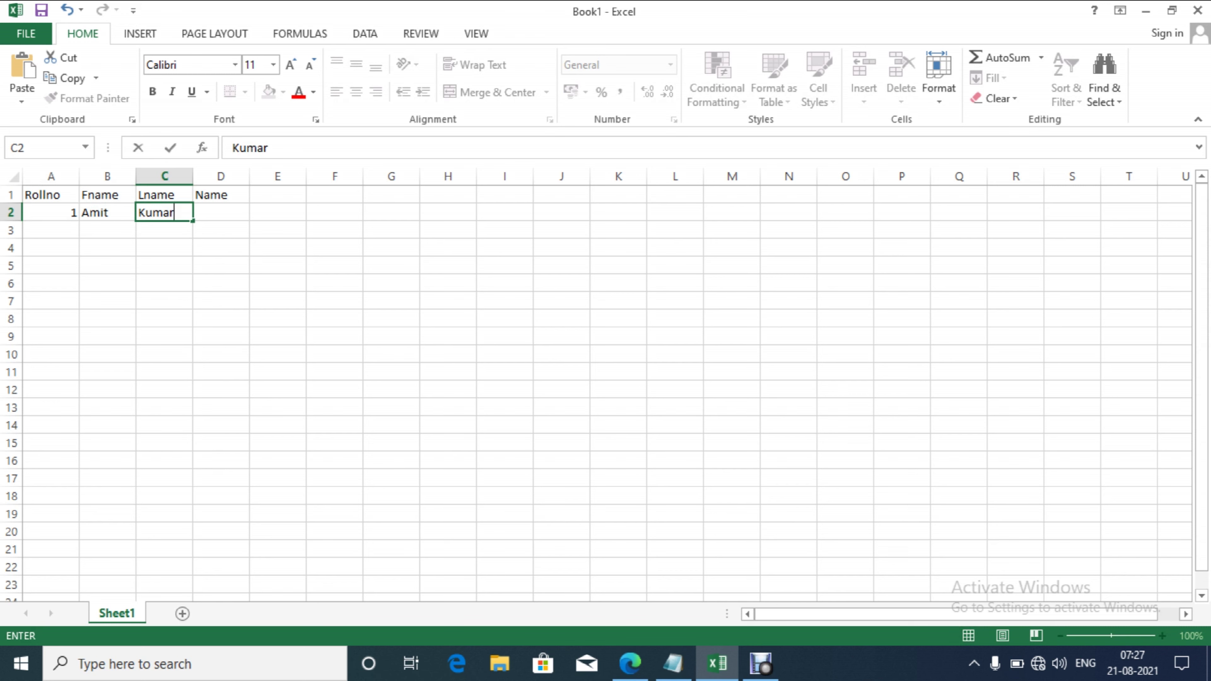
key("Tab")
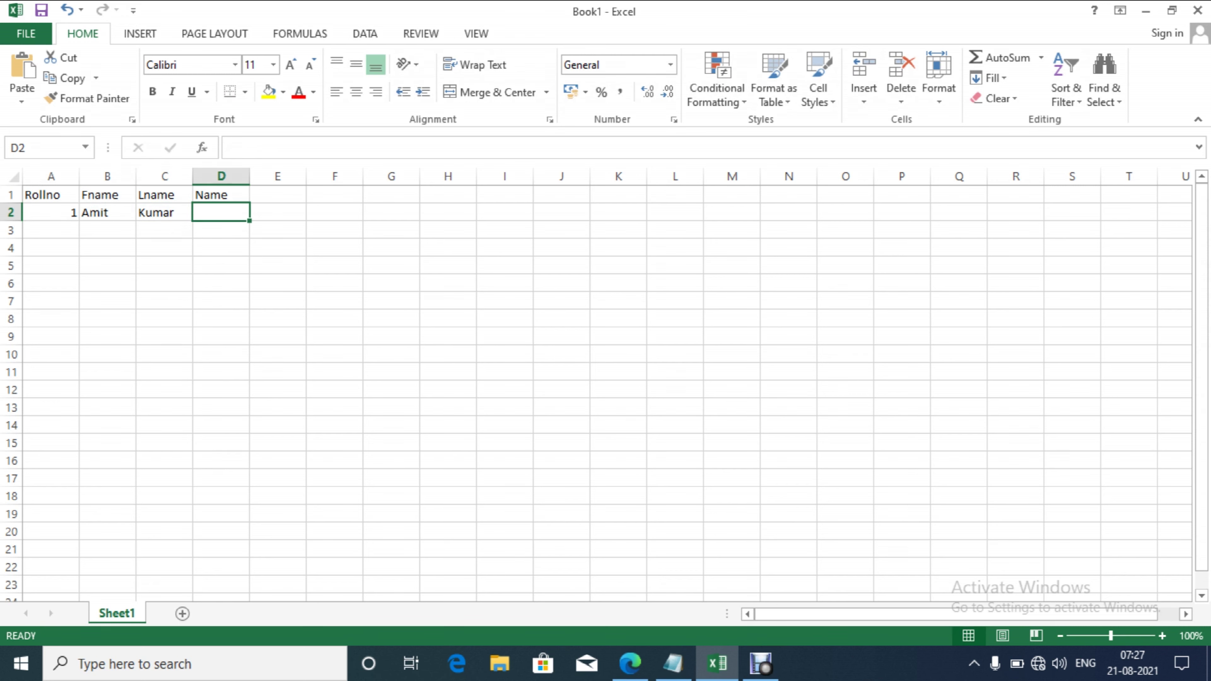
type("=")
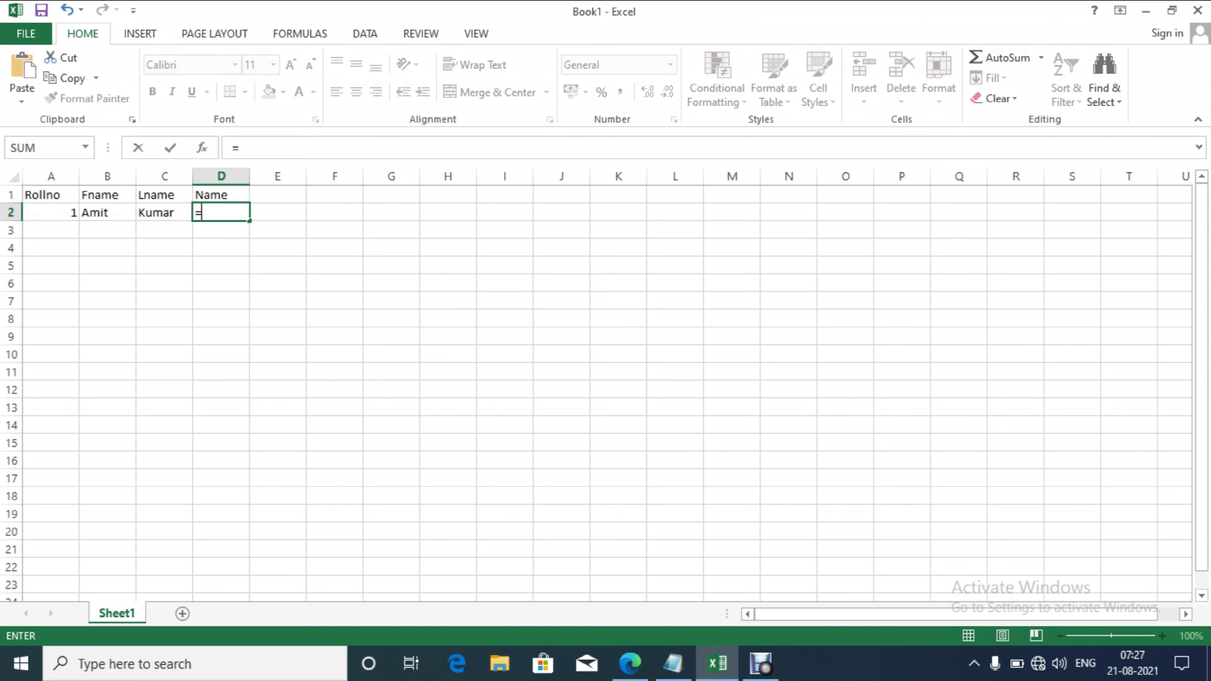
type("con")
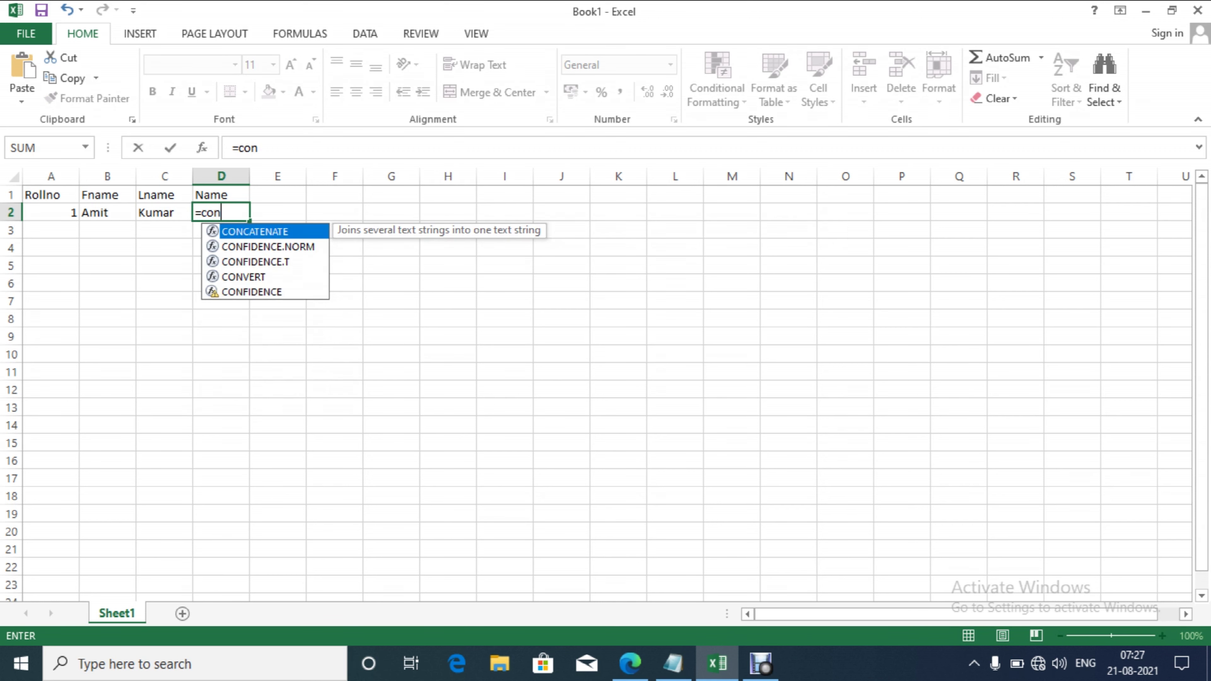
Complete D2 as =CONCATENATE(B2," ",C2) to join first and last name.
key("Tab")
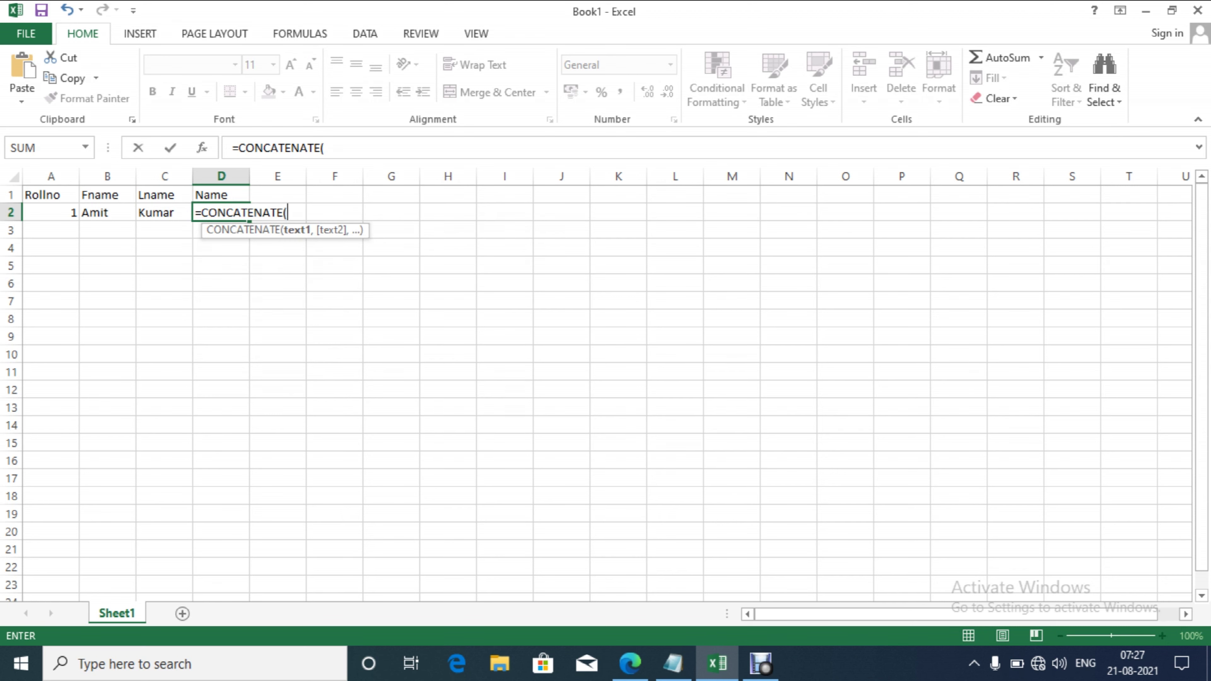
key("Left")
key("Left")
key("Left")
key("Right")
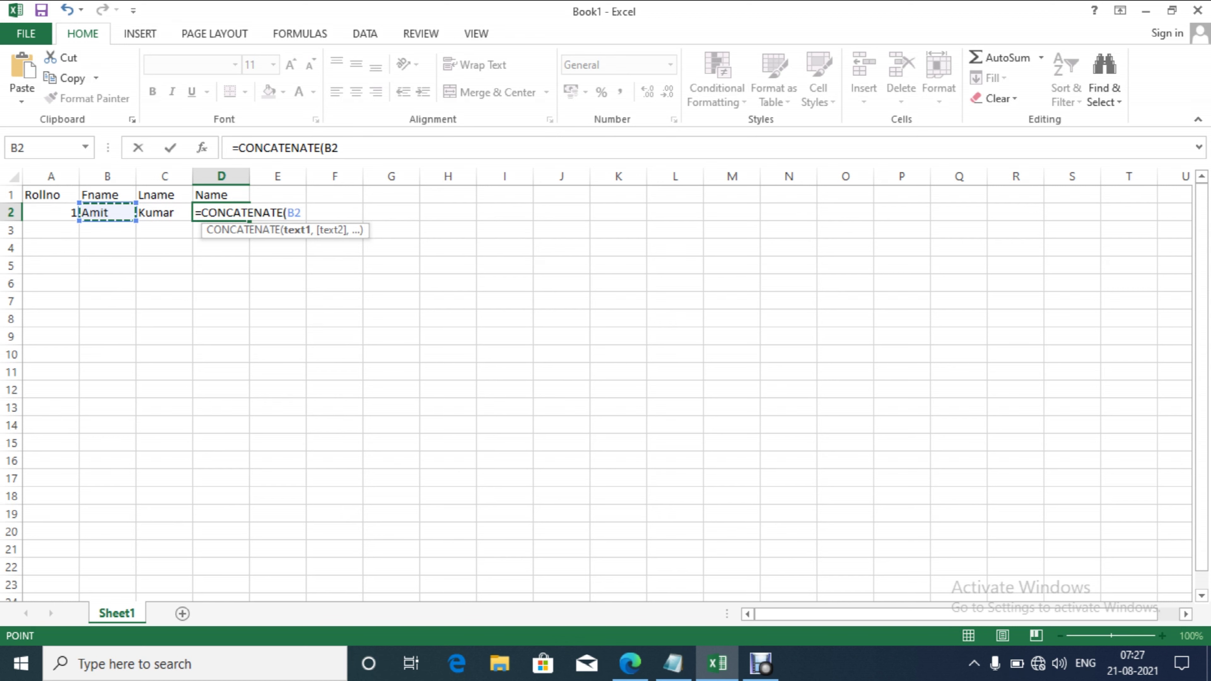
type(",")
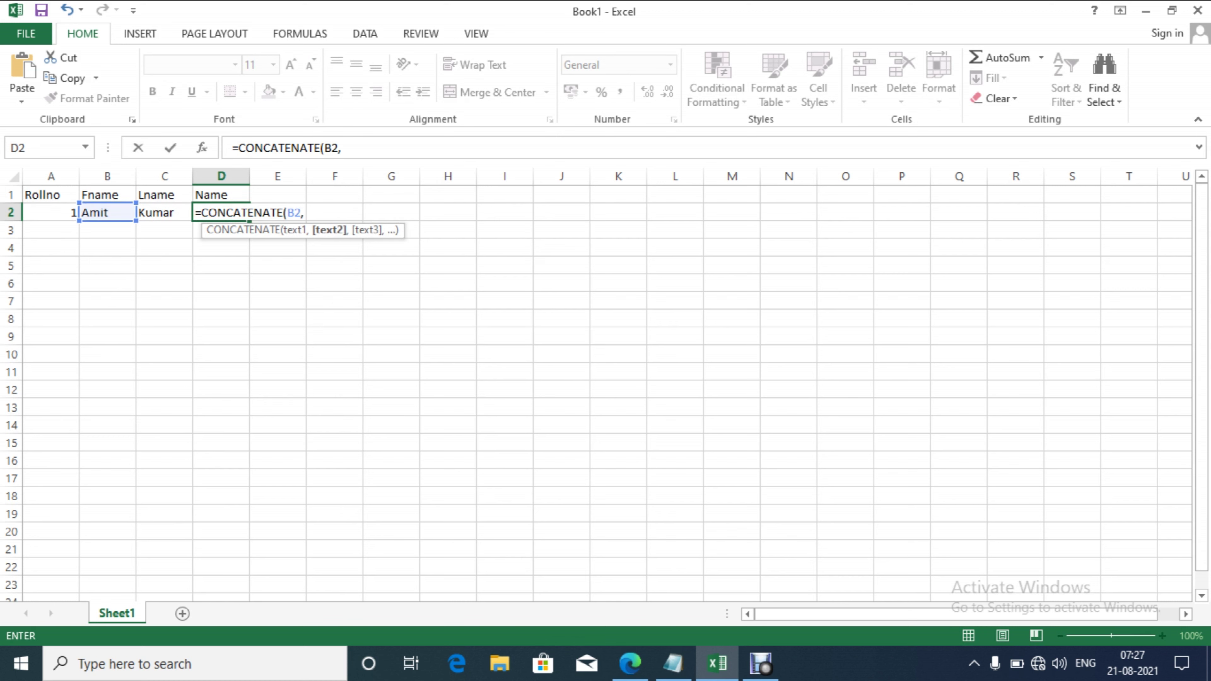
type("\"")
type(" \"")
type(",c2)")
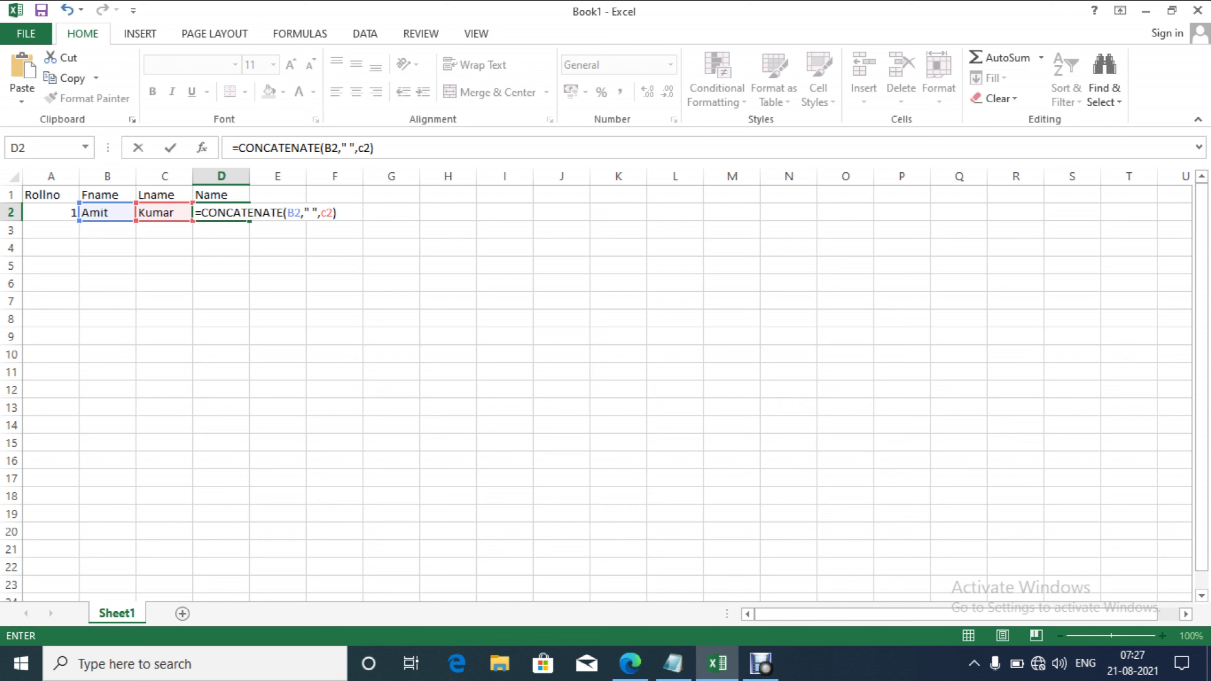
key("Return")
Select the Name formula range down column D and autofit the column width.
key("Up")
key("Right")
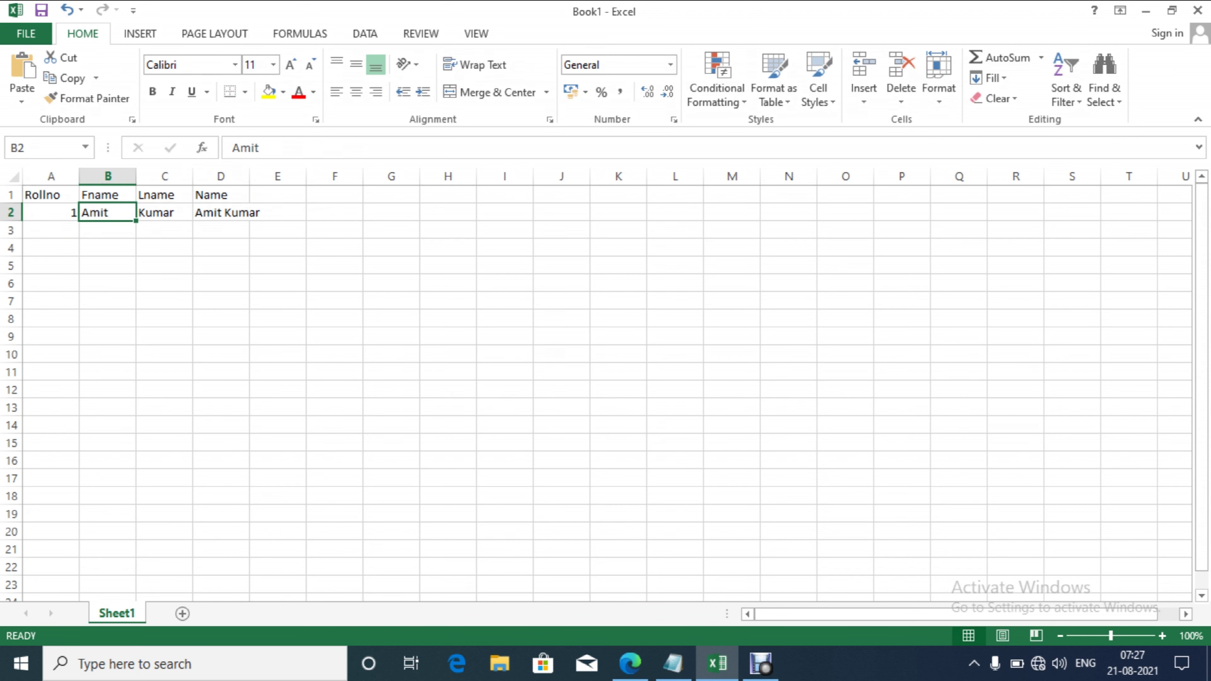
key("Right")
key("Right")
key("shift+Down")
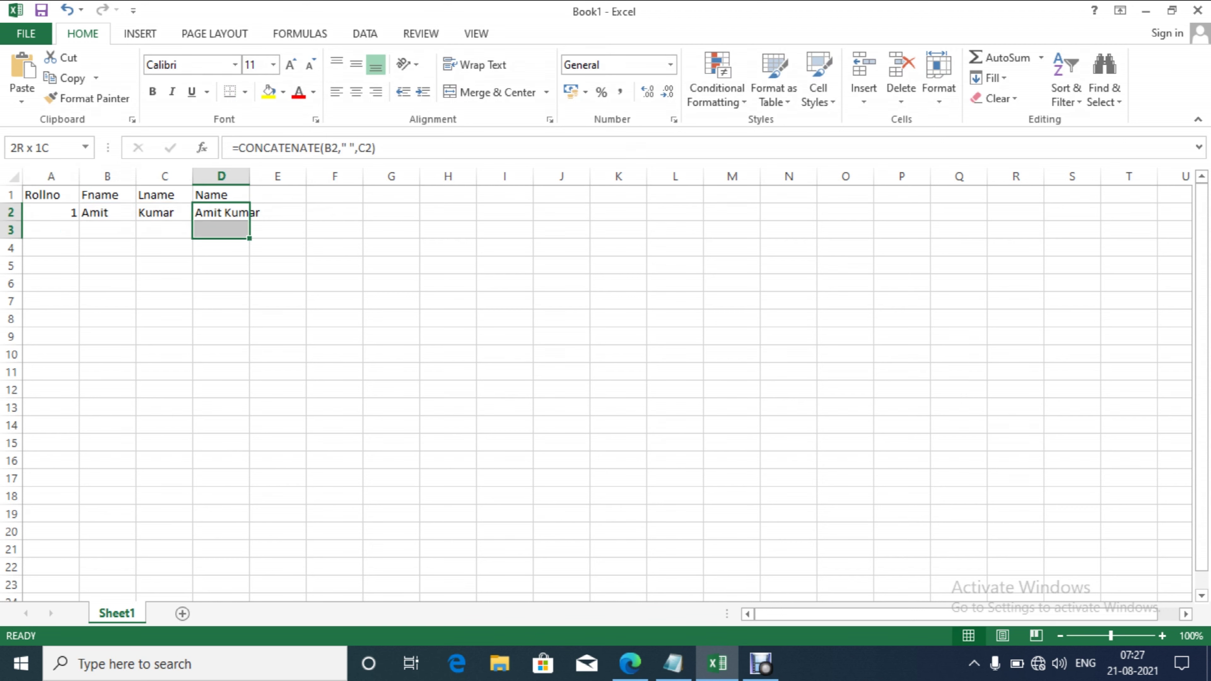
key("shift+Down")
key("shift+Down")
key("shift+Down")
key("shift+Down")
key("shift+Down")
key("shift+Down")
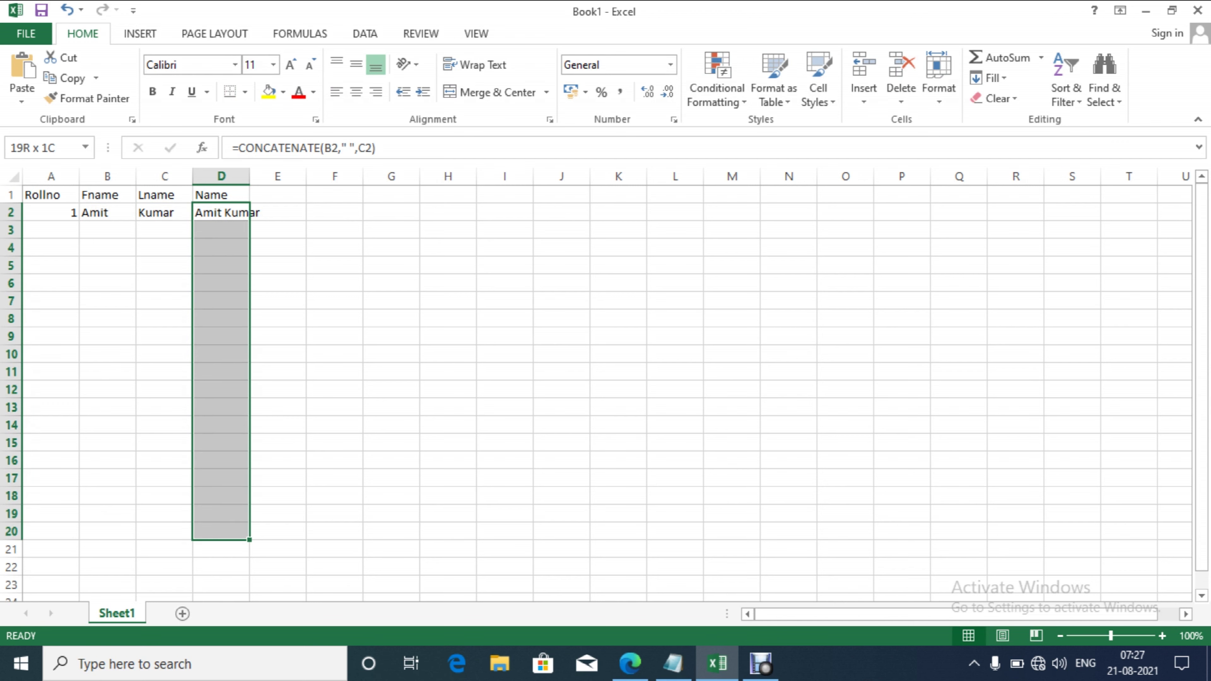
key("shift+Down")
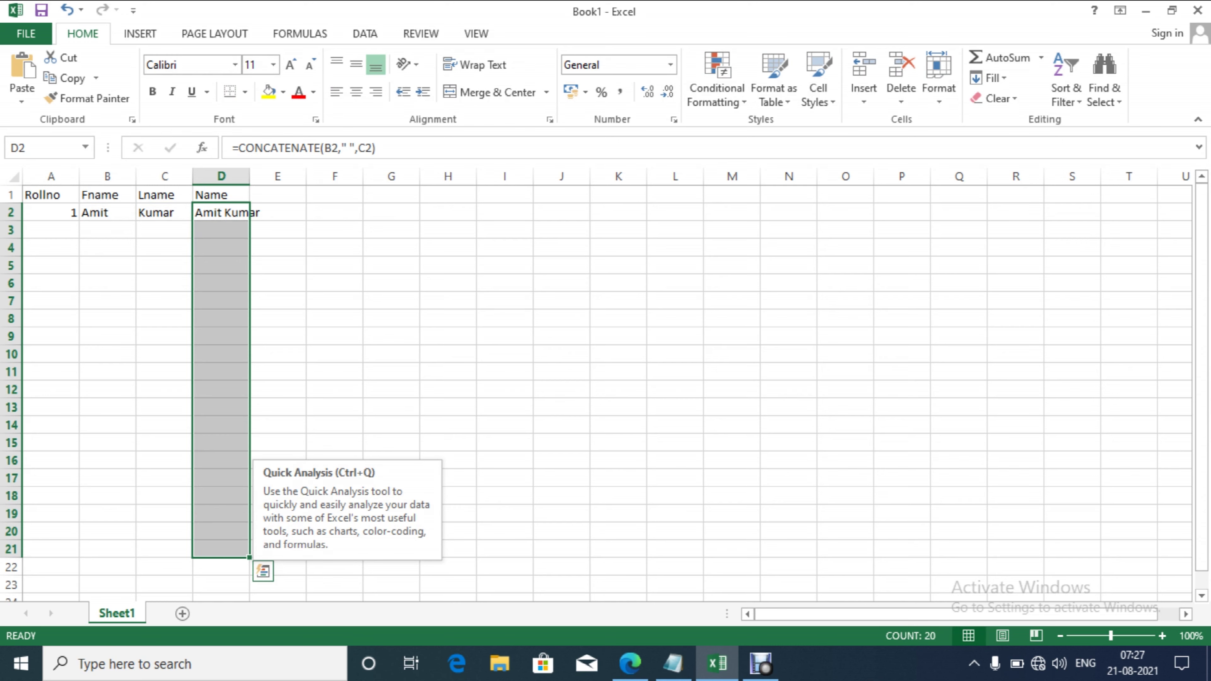
double_click(250, 176)
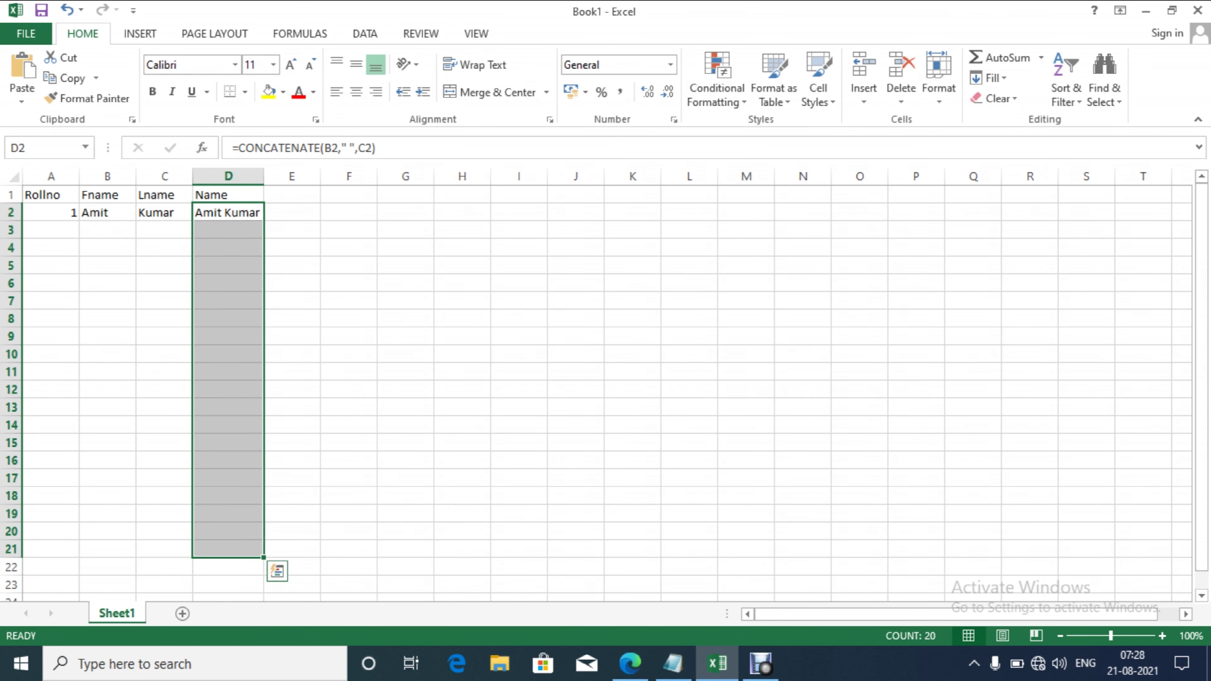
Enter roll number 2 in A3.
left_click(51, 230)
type("2")
key("Tab")
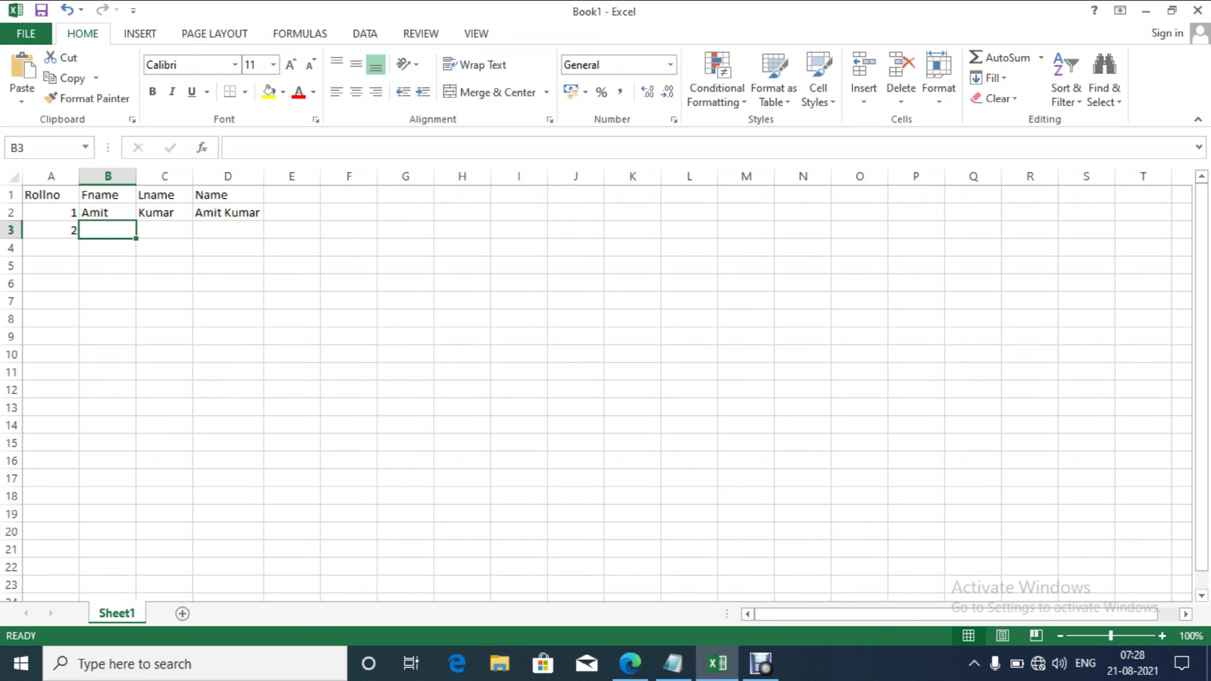
Enter the second record's first and last names in row 3 and widen column D.
type("Dinesh")
key("Tab")
type("Yadav")
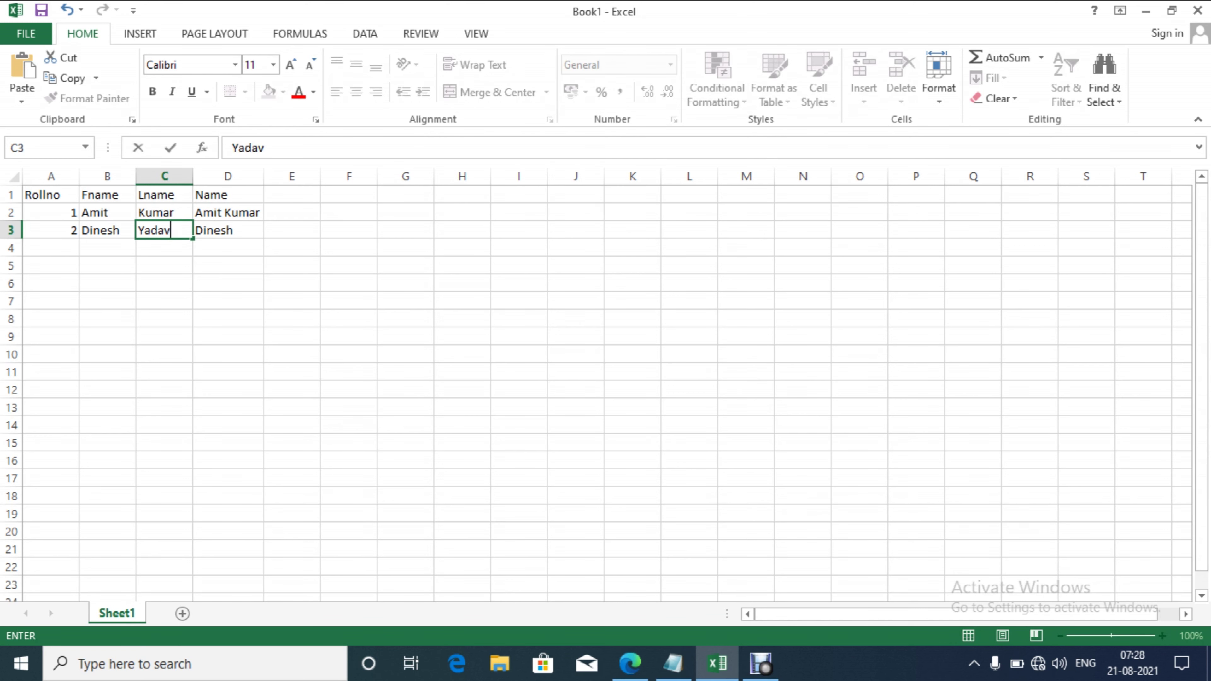
key("Return")
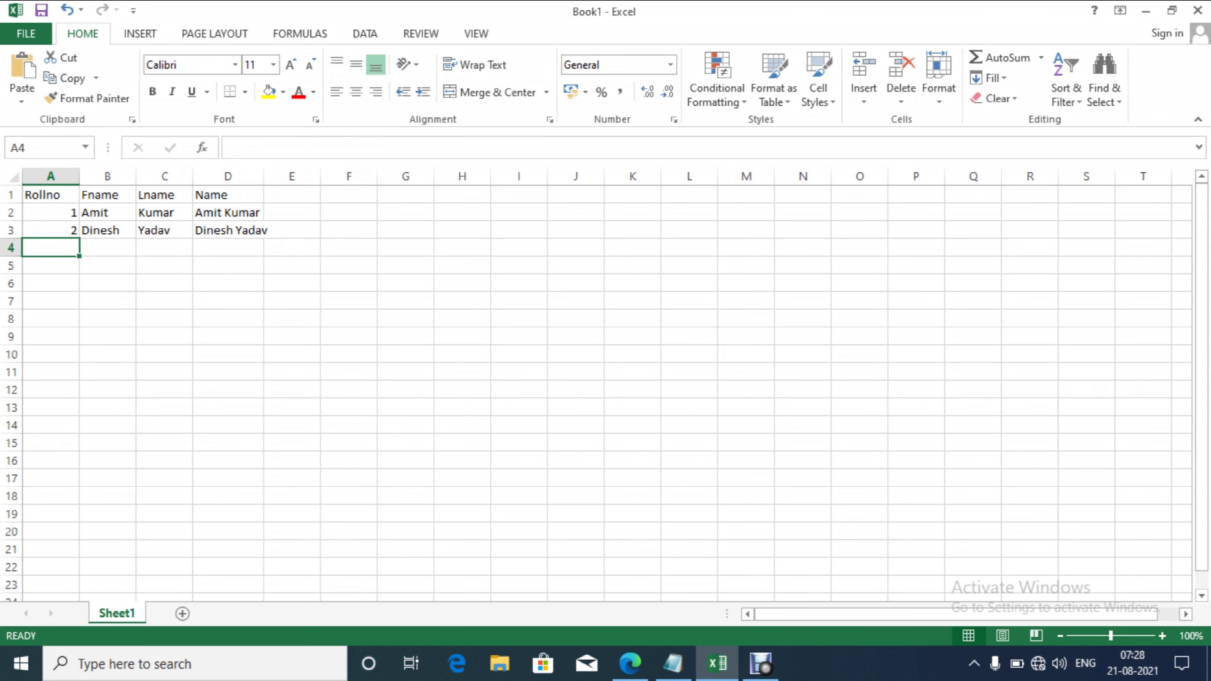
left_click_drag(264, 176, 271, 176)
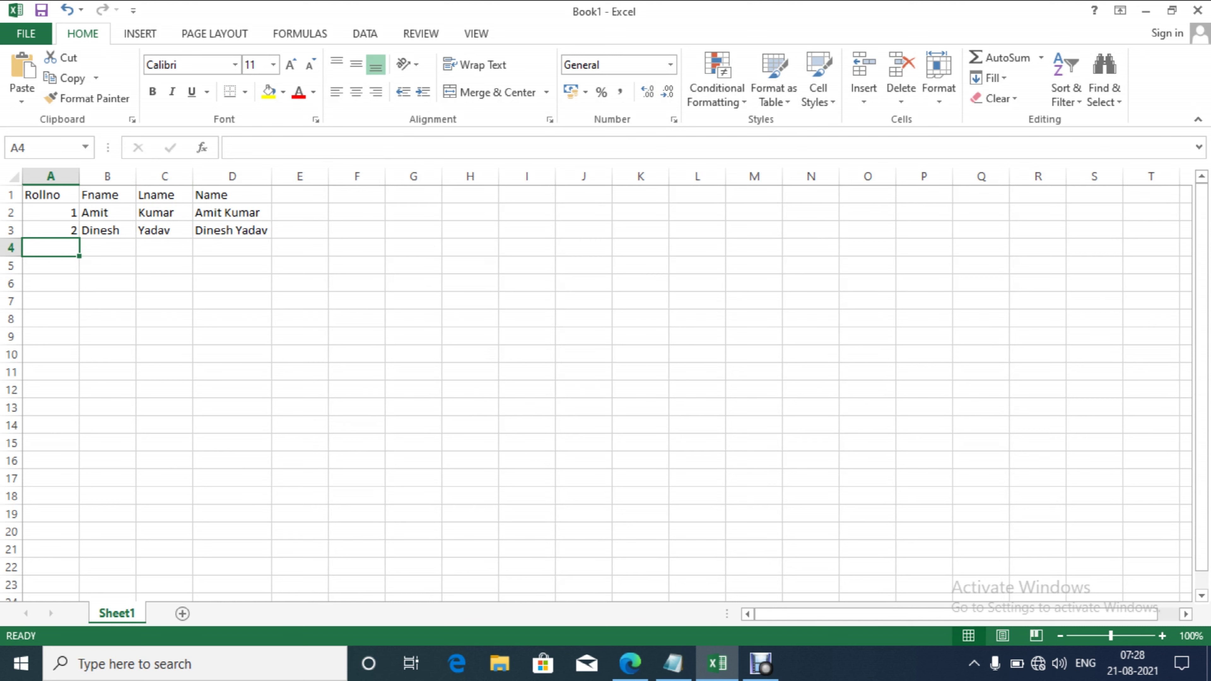
left_click(299, 195)
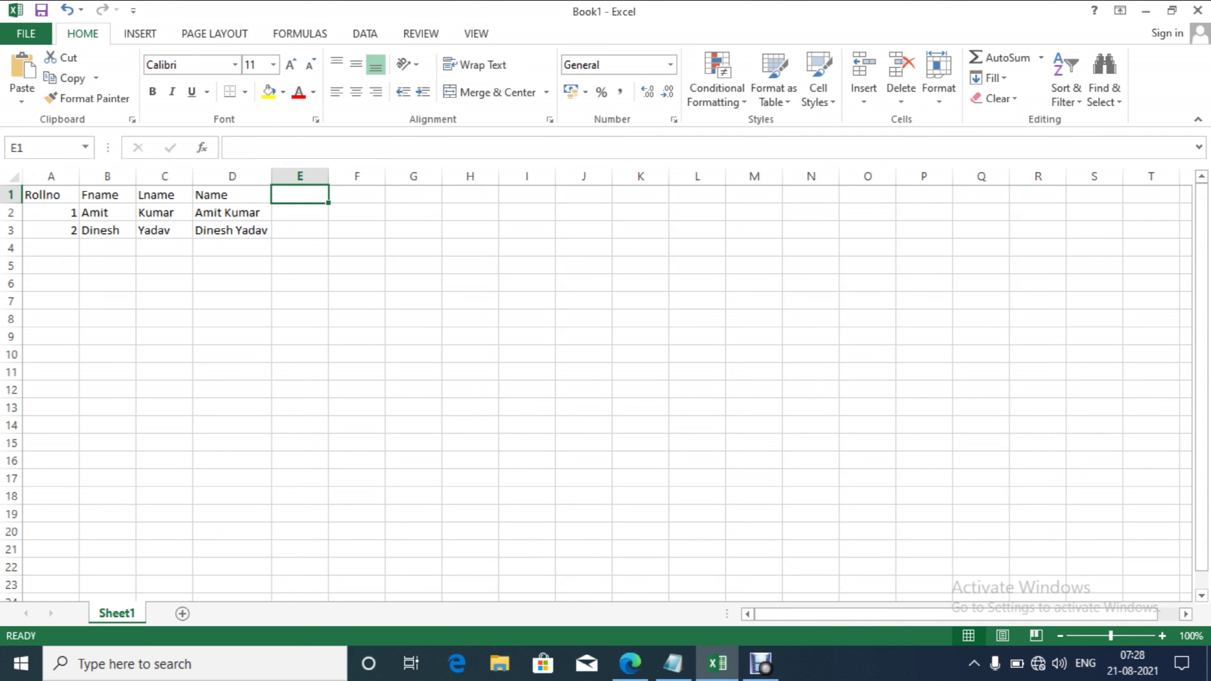
Add a Left heading in E1 and =LEFT(B2,2) in E2, returning 'Am'.
type("Left")
key("Return")
type("=")
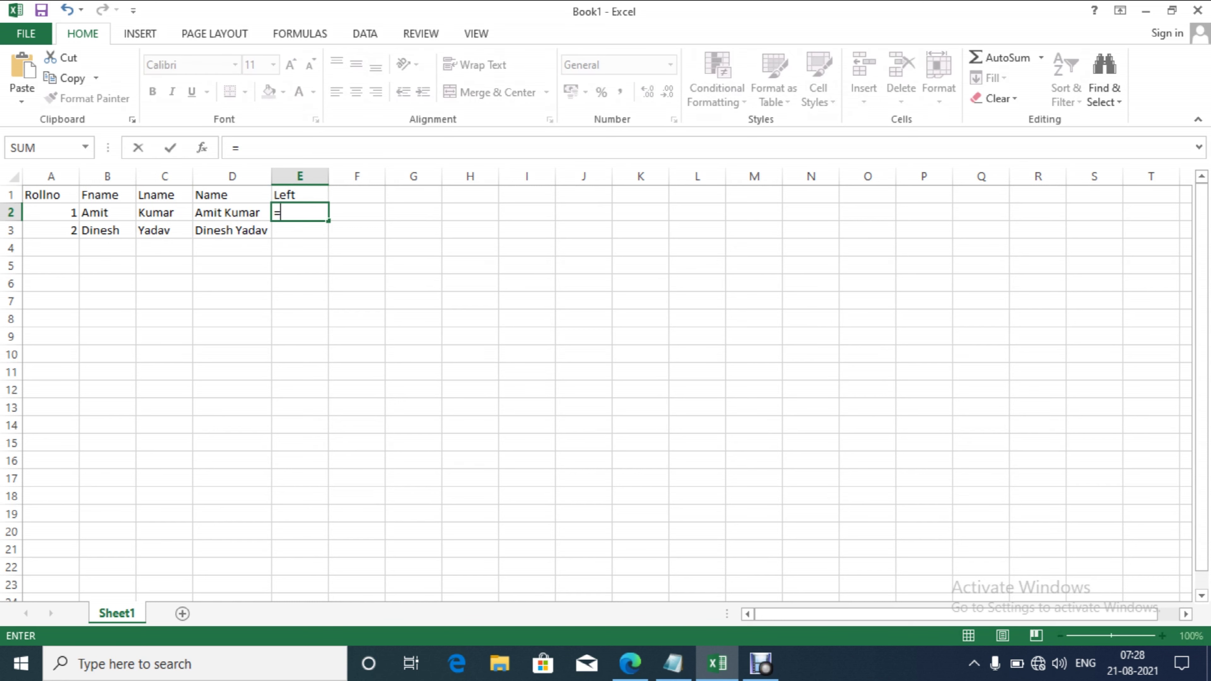
type("left")
key("Tab")
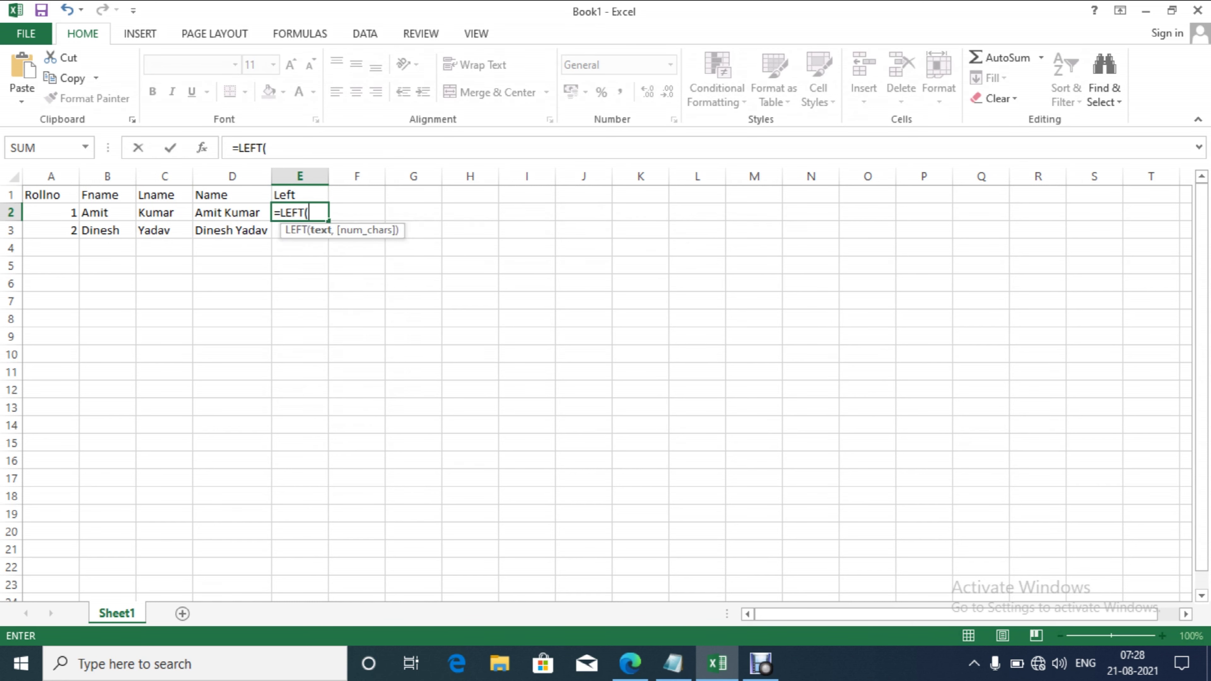
key("Left")
key("Left")
key("Left")
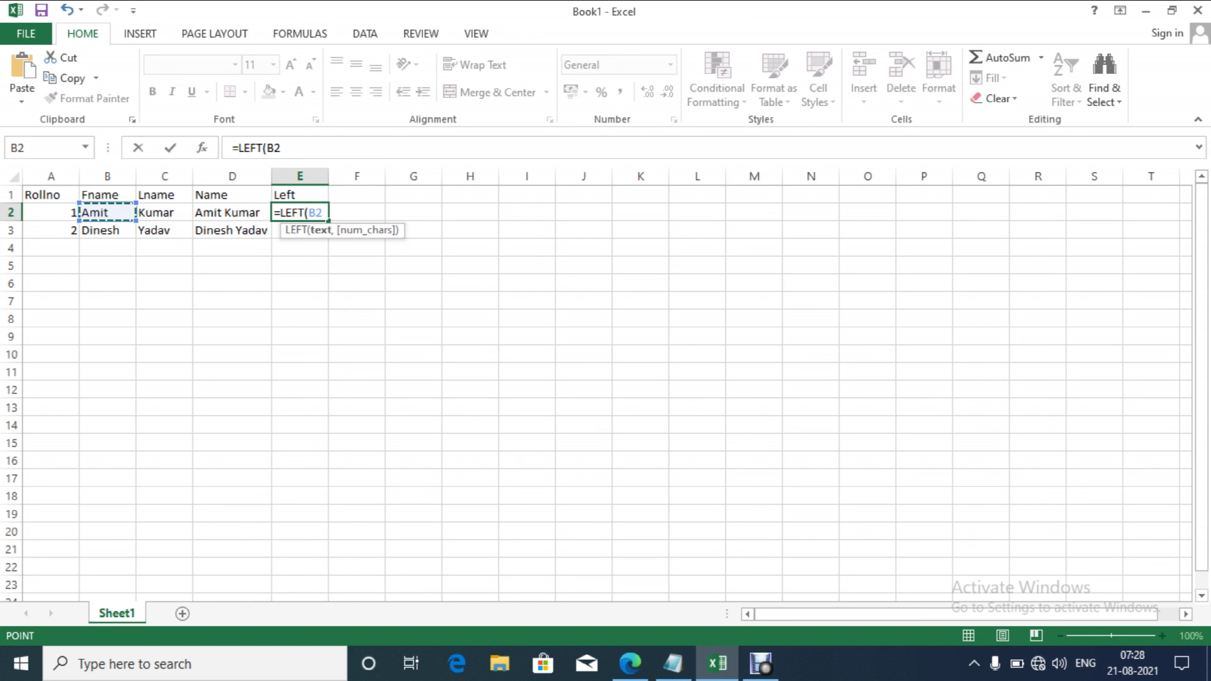
type(",")
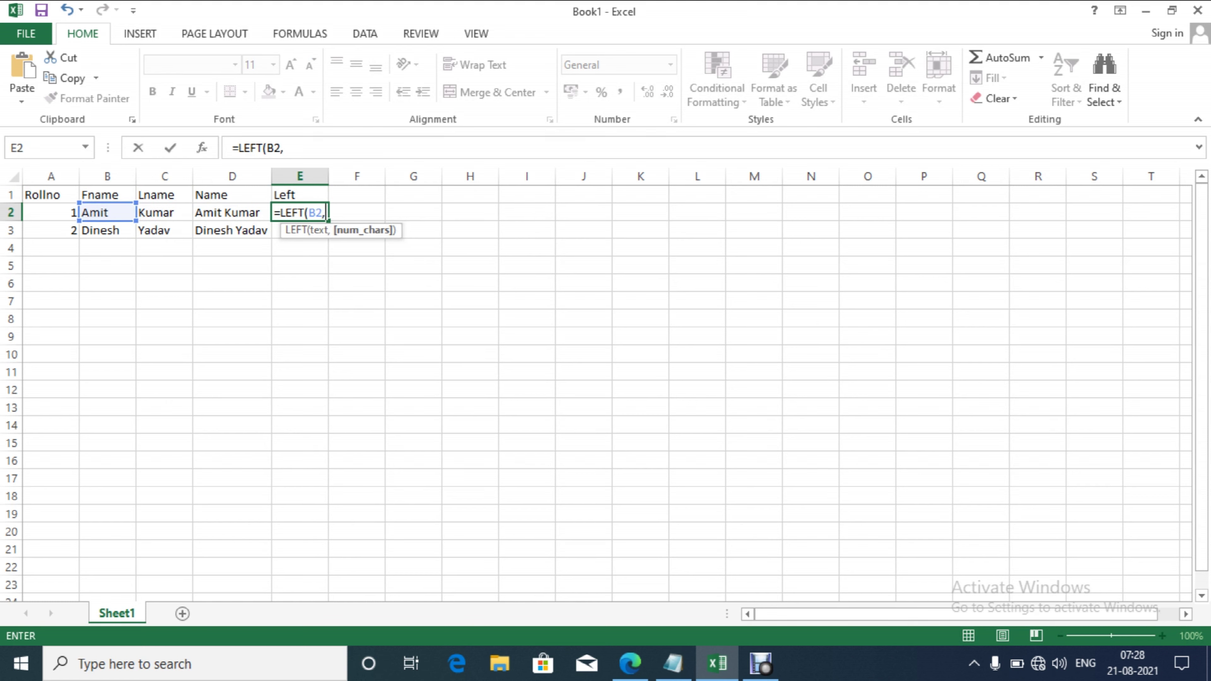
type("2")
type(")")
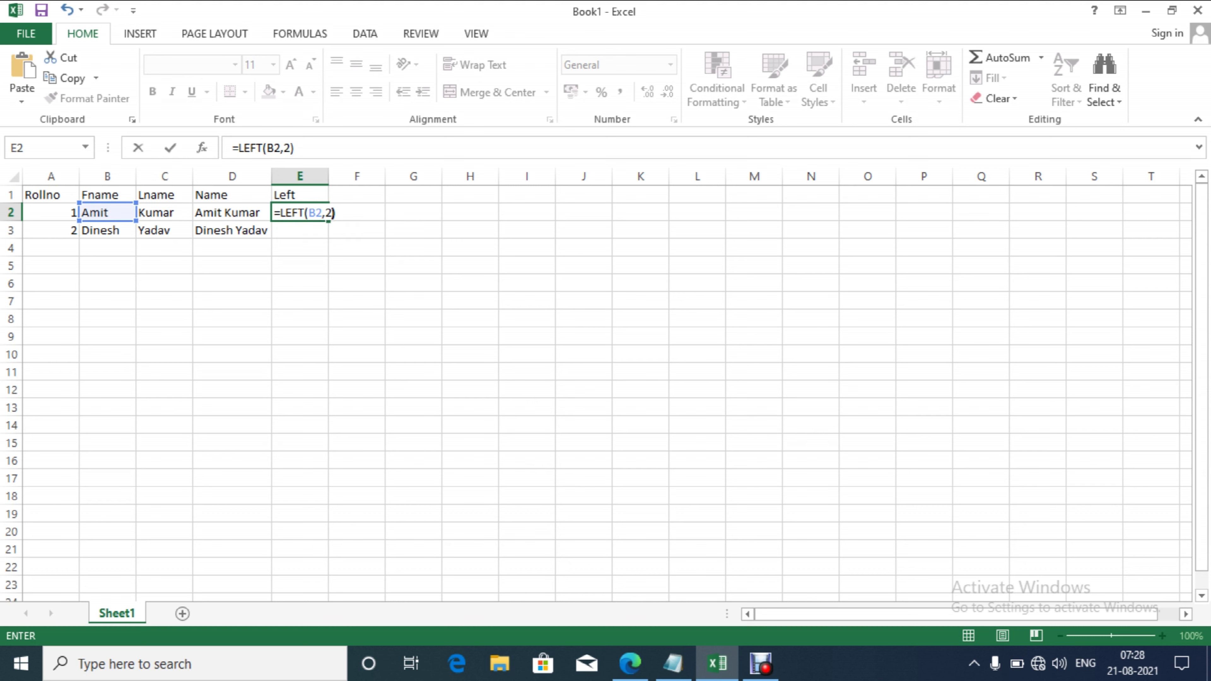
key("Return")
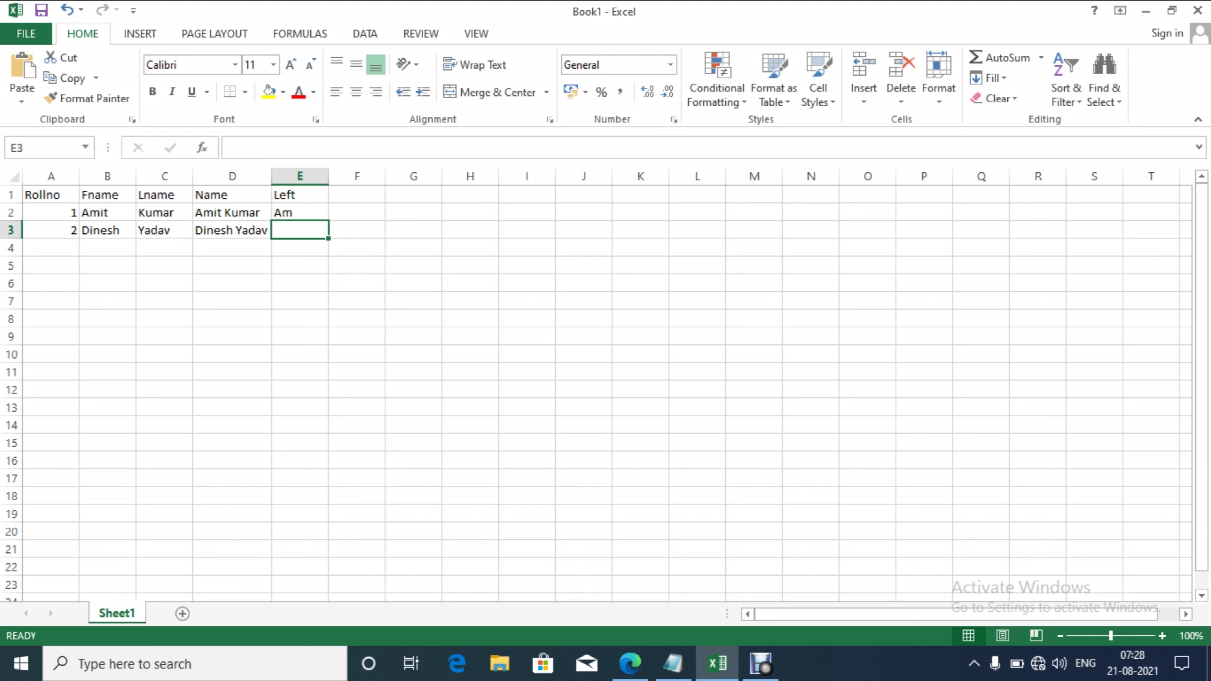
left_click(299, 212)
left_click(357, 194)
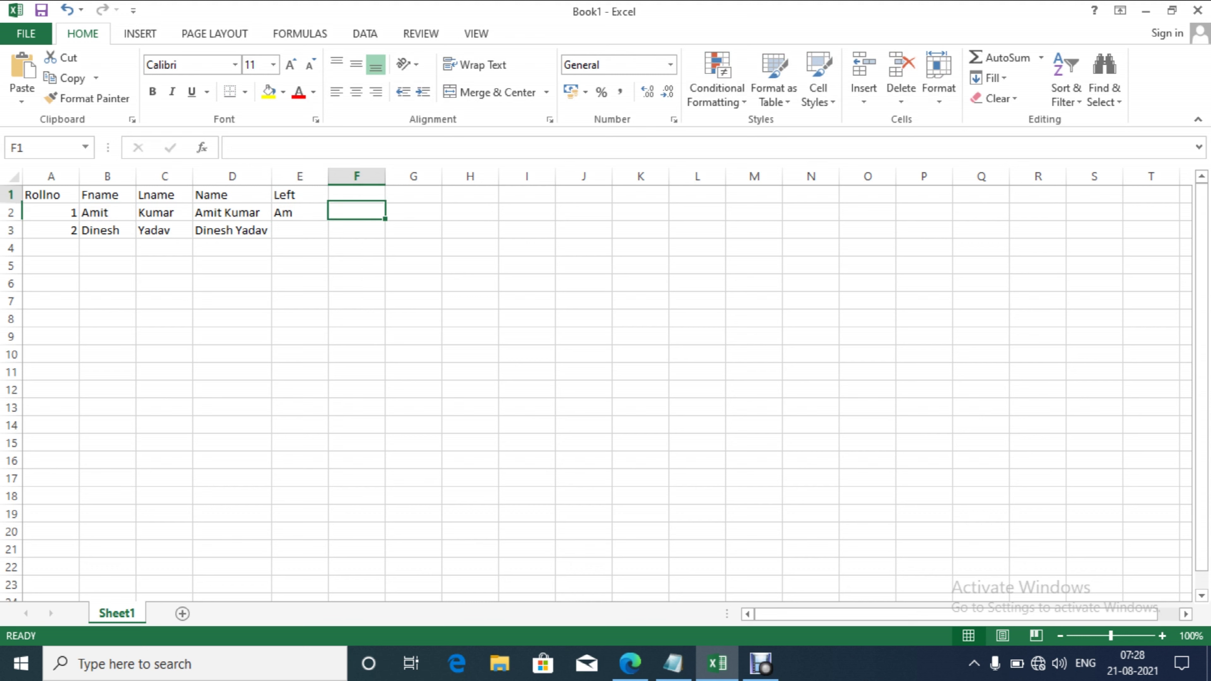
Add a Right heading in F1 and =RIGHT(B2,2) in F2, returning 'it'.
type("R")
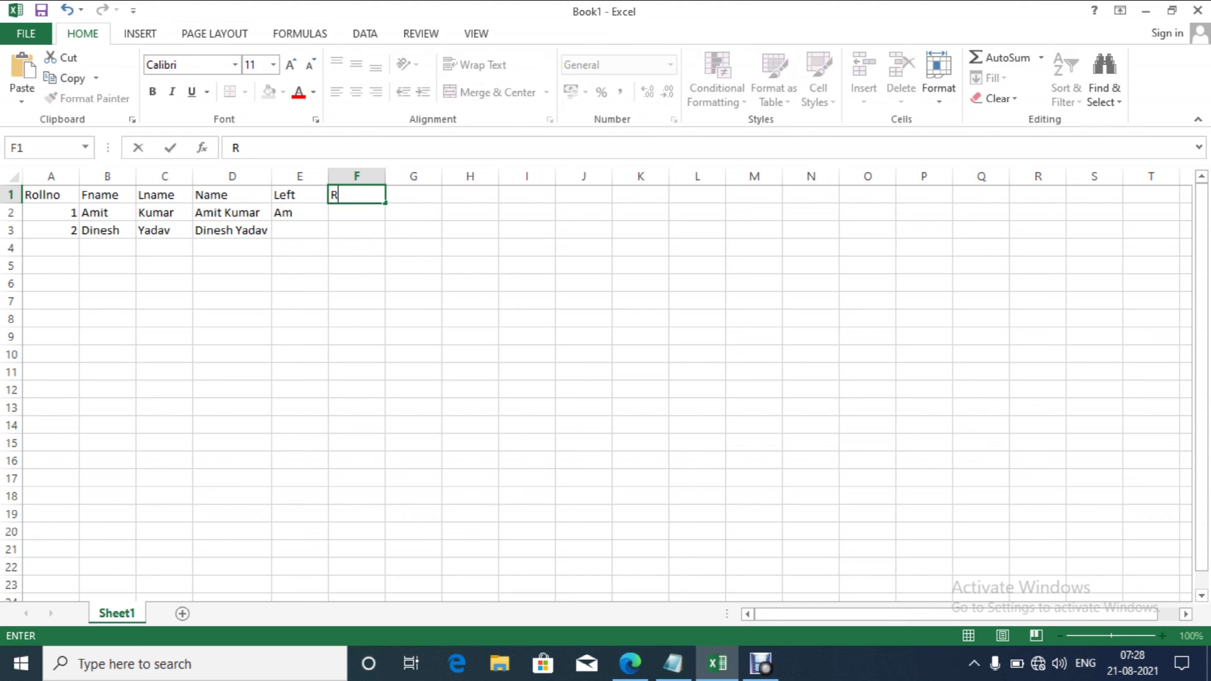
type("ight")
key("Return")
type("=r")
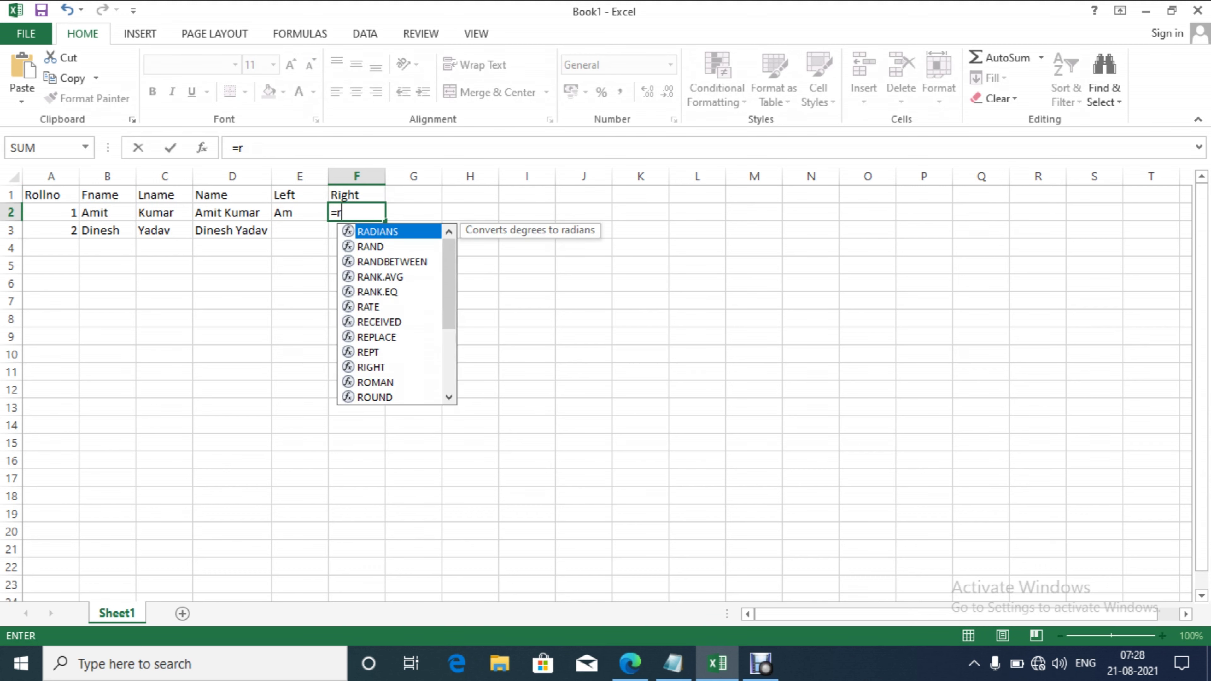
type("ig")
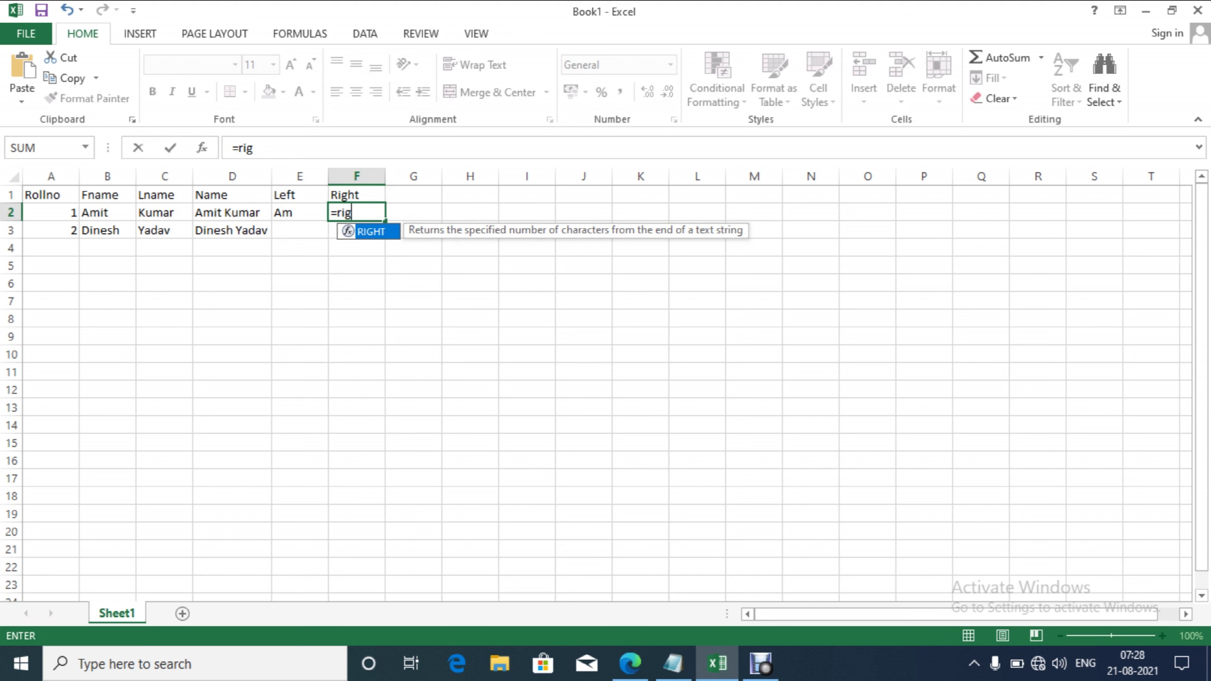
key("Tab")
key("Left")
key("Left")
key("Left")
key("Left")
key("Left")
key("Right")
type(",2)")
key("Return")
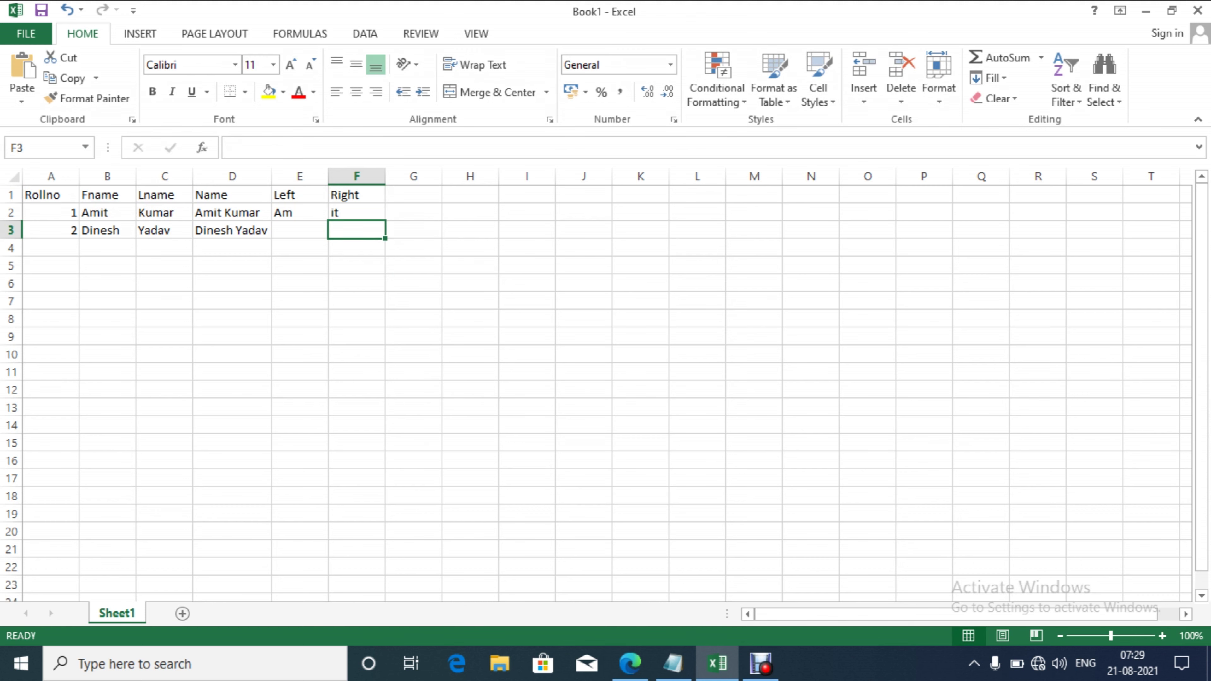
Copy the Left and Right formulas from E2:F3 down to row 22.
key("Up")
key("Left")
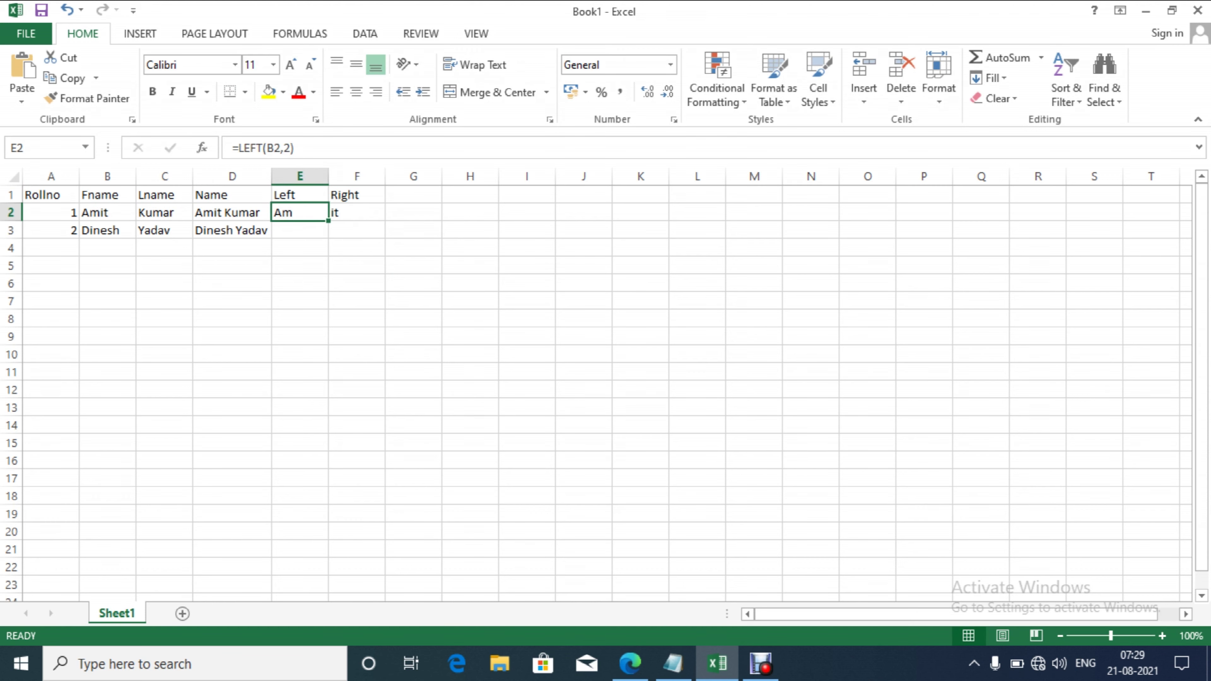
key("shift+Right")
key("shift+Down")
left_click_drag(386, 238, 385, 575)
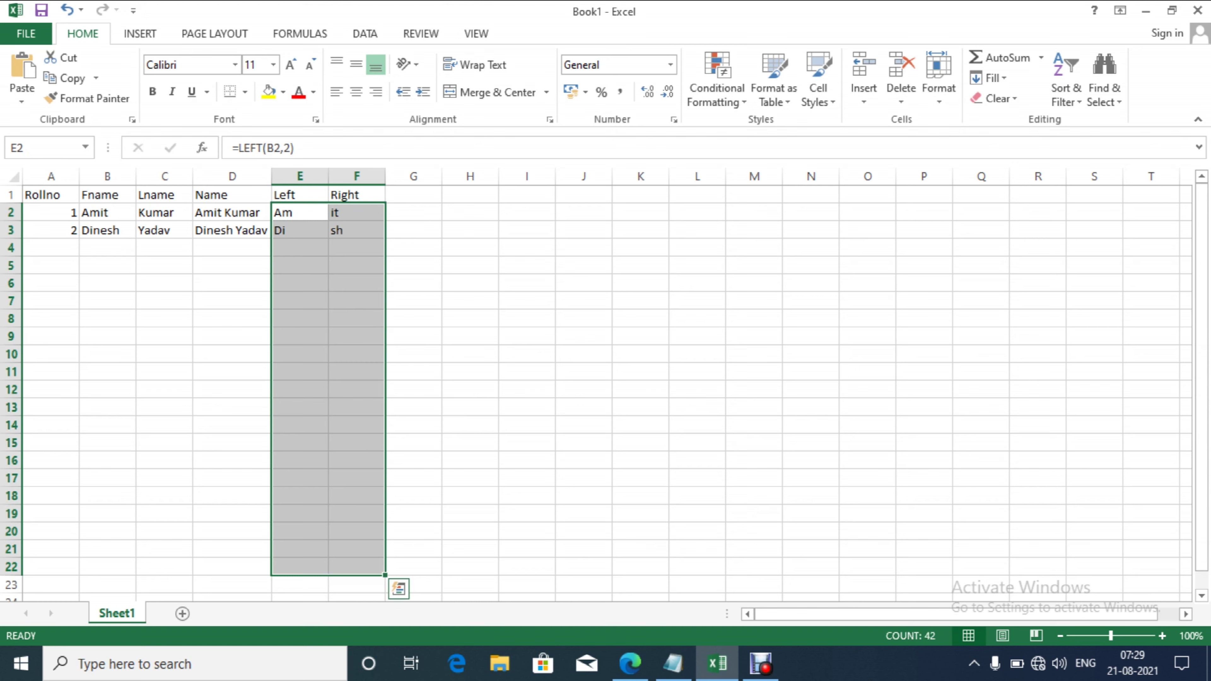
key("Down")
key("Left")
key("Left")
key("Left")
key("Down")
key("Left")
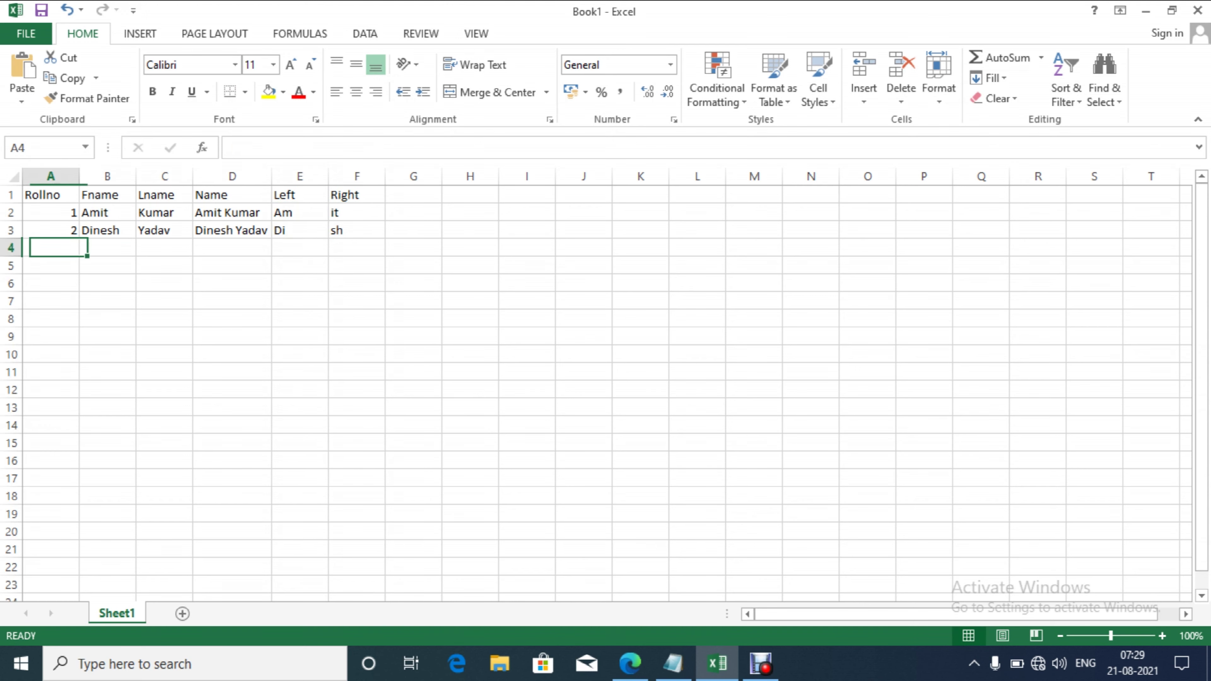
Enter roll number 3 with first and last names in row 4, checking Left 'La' and Right 'it'.
type("3")
key("Tab")
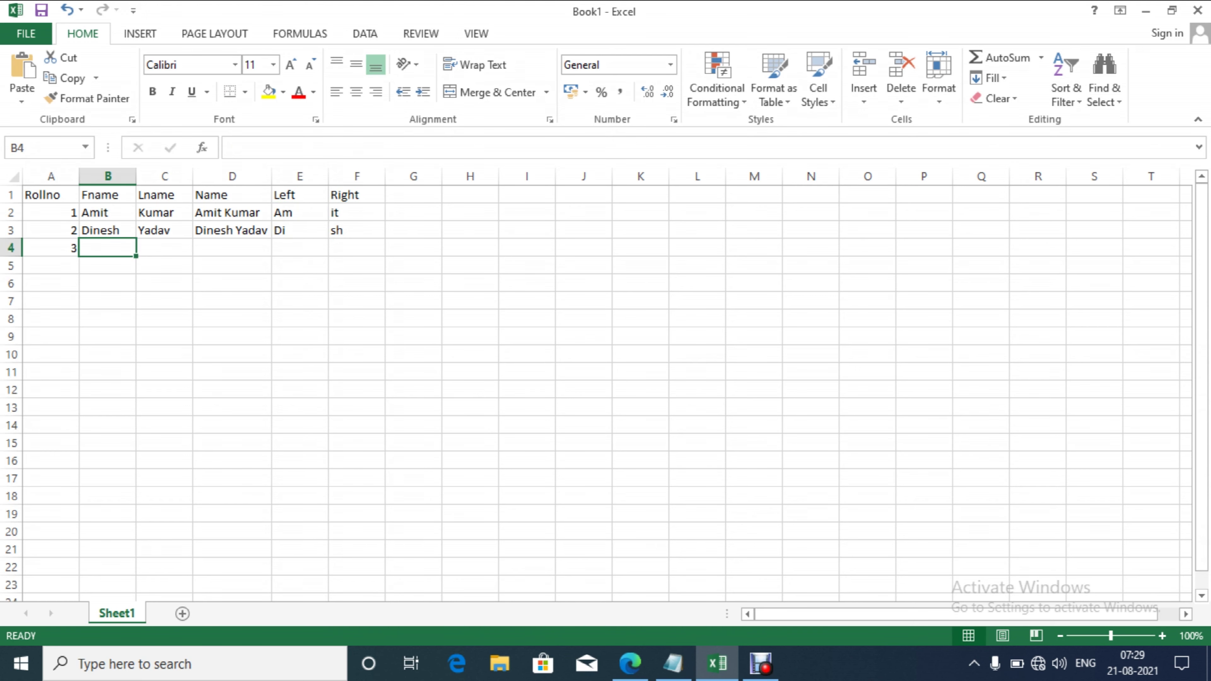
type("Lalit")
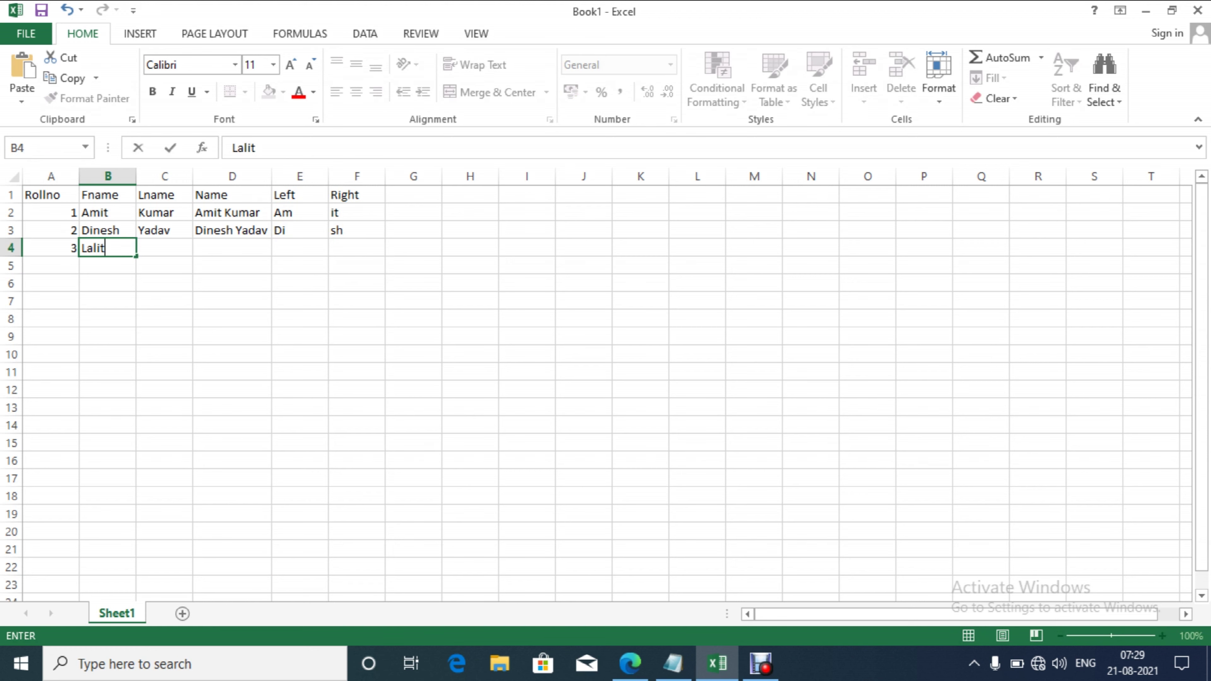
key("Tab")
type("Saini")
key("Tab")
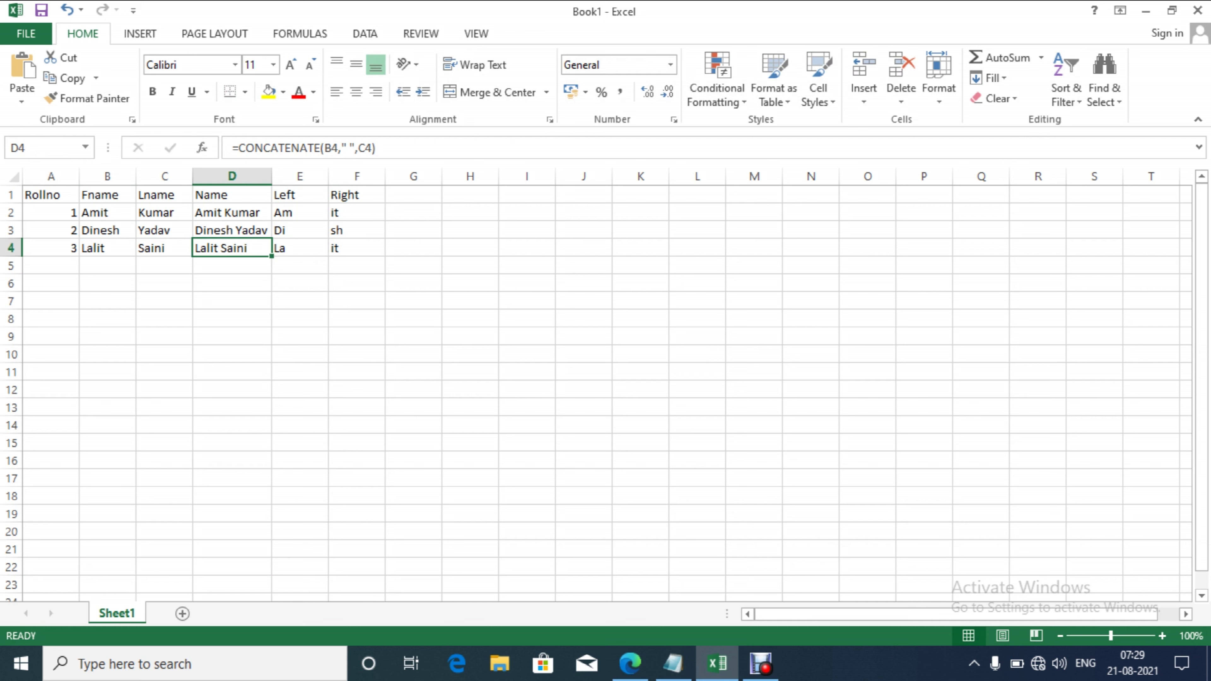
left_click(299, 247)
left_click(356, 248)
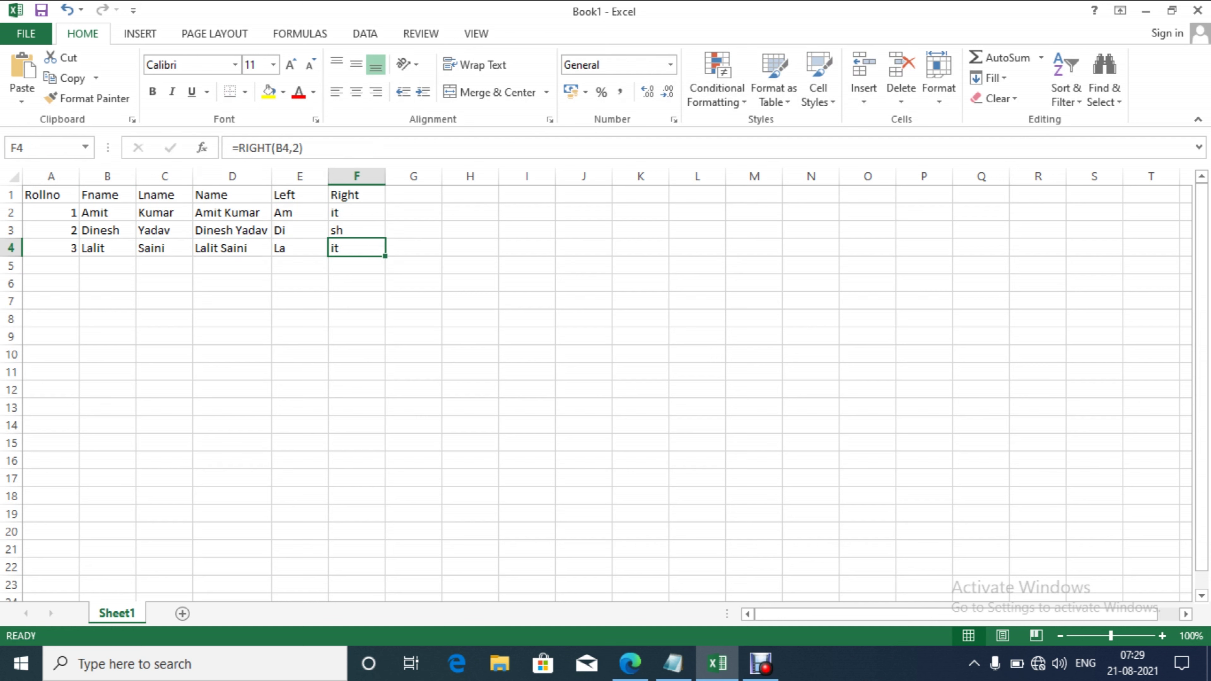
Type the Len heading in G1.
key("Up")
key("Up")
key("Up")
key("Left")
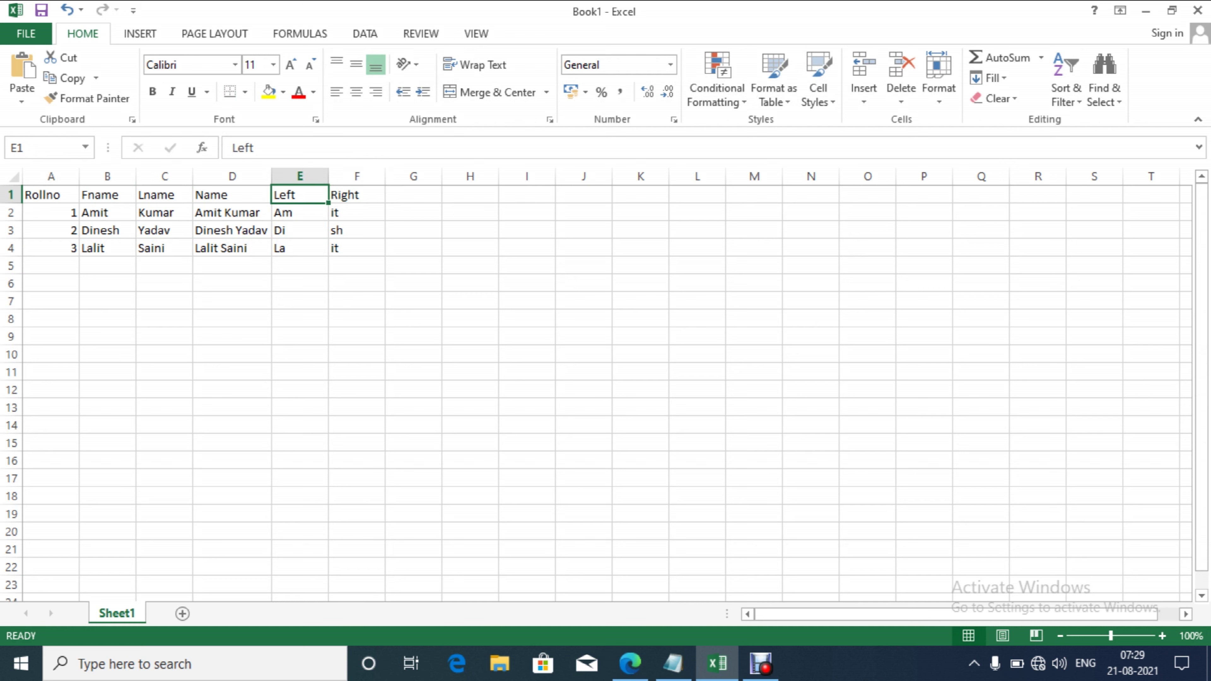
key("Left")
key("Left")
key("Left")
key("Right")
key("Right")
key("Right")
key("Right")
key("Right")
type("Len")
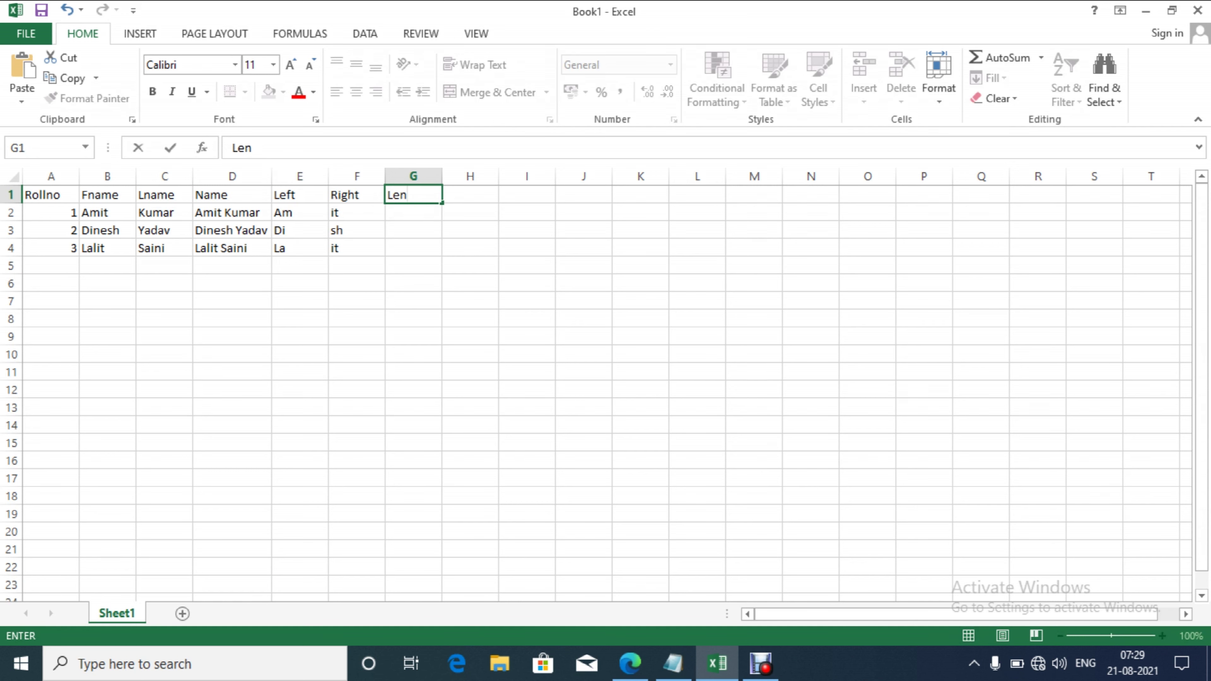
Confirm the Len heading and enter =LEN(D2) in G2.
key("Return")
type("=")
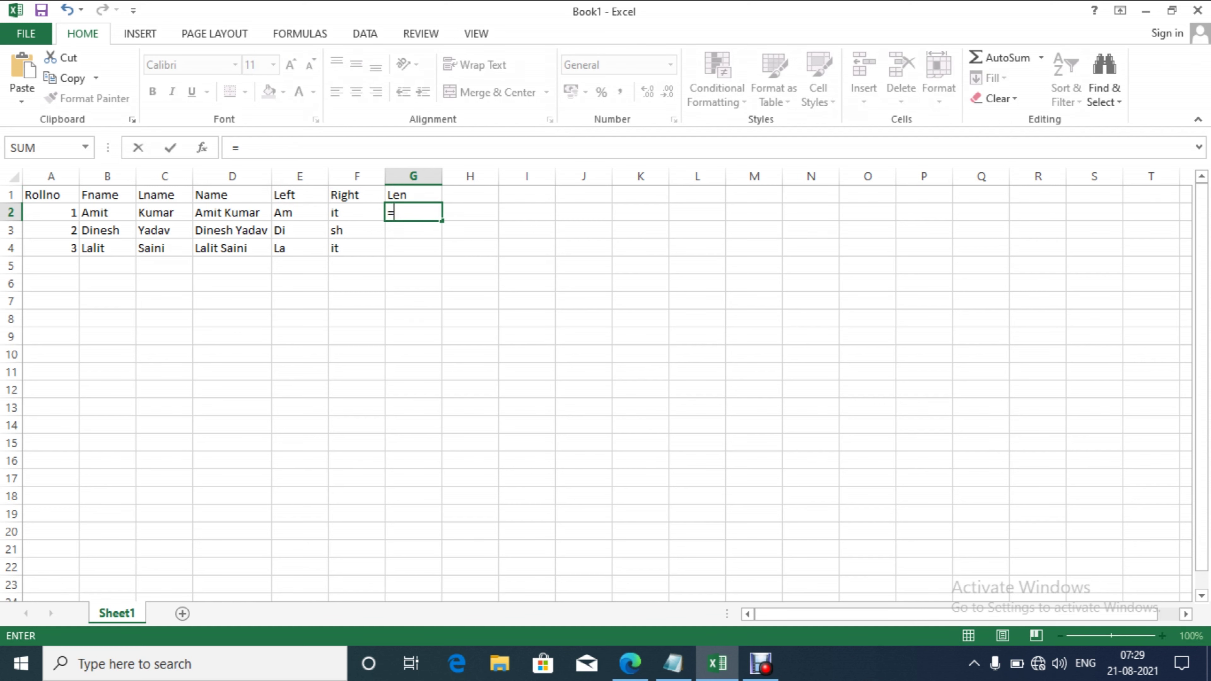
type("len")
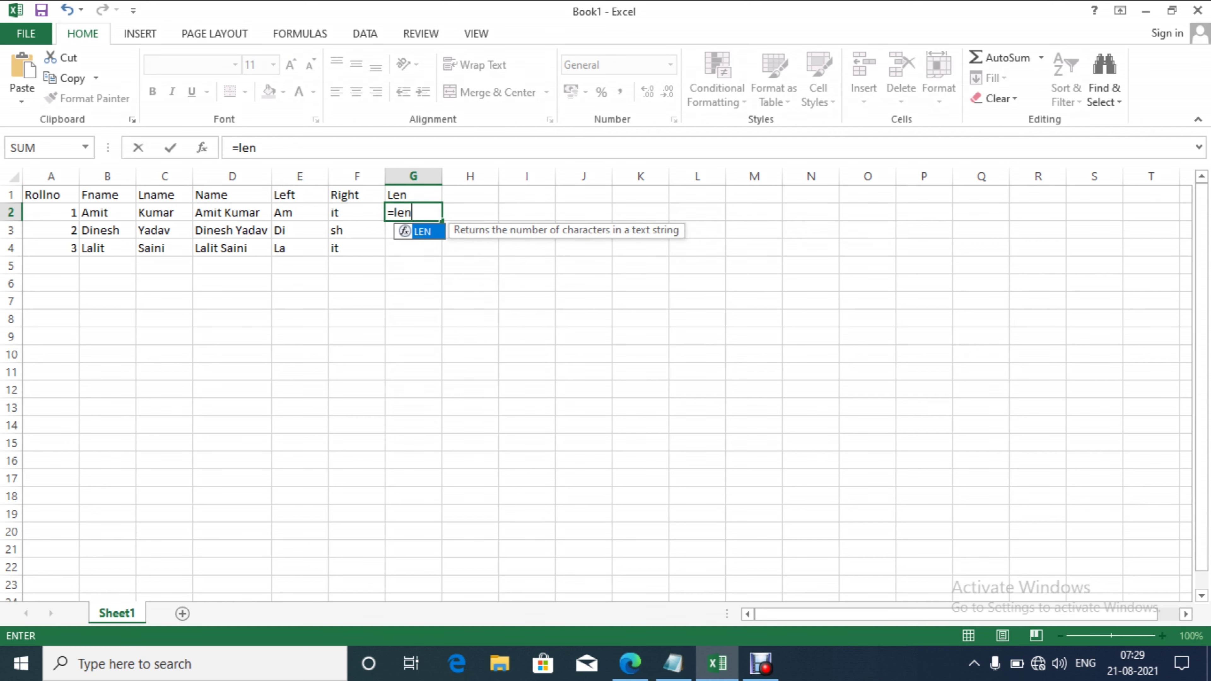
key("Tab")
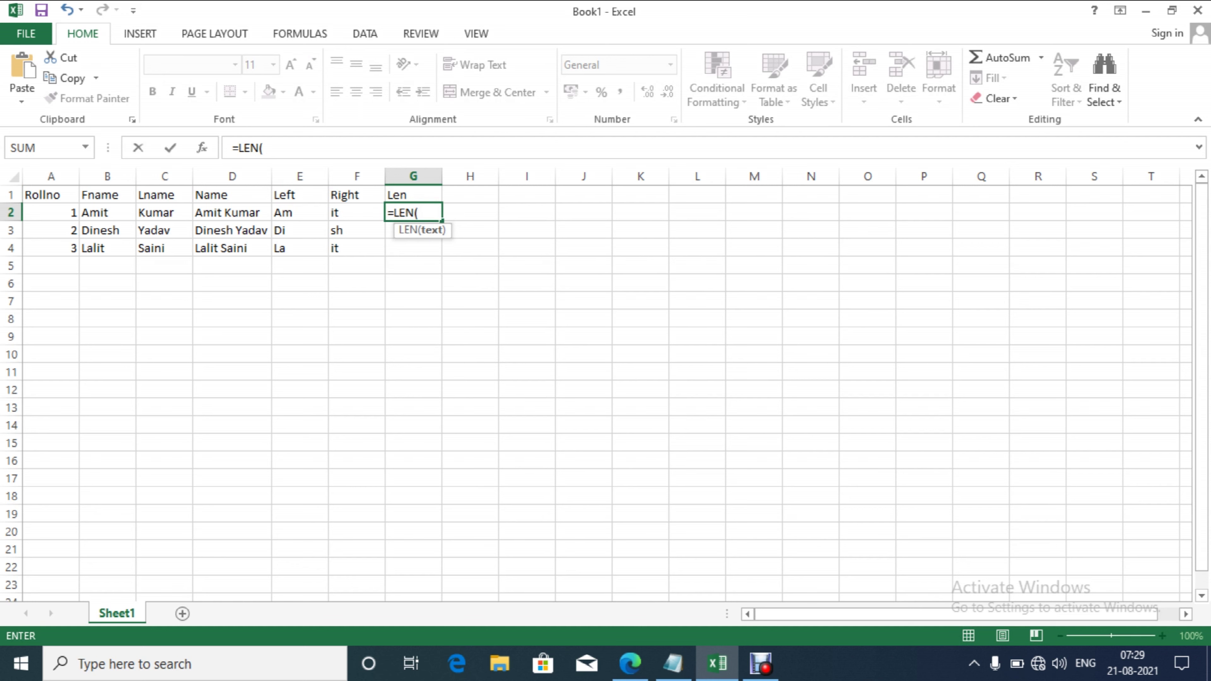
key("Left")
key("Left")
key("Left")
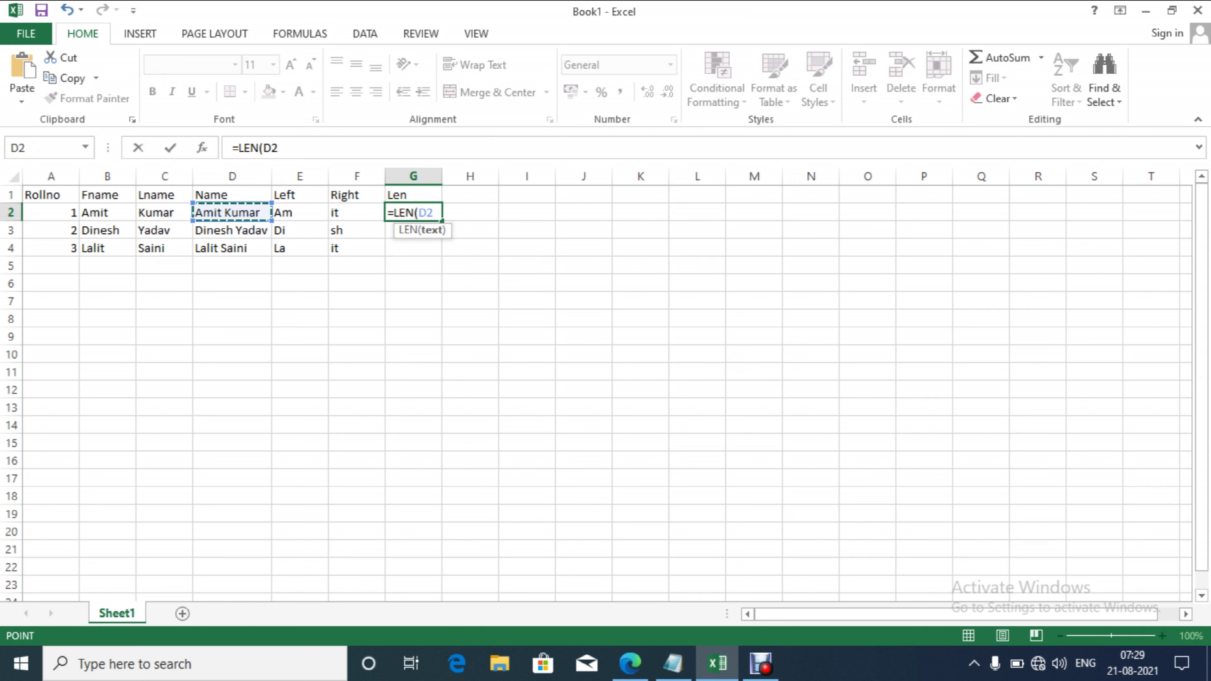
type(")")
key("Return")
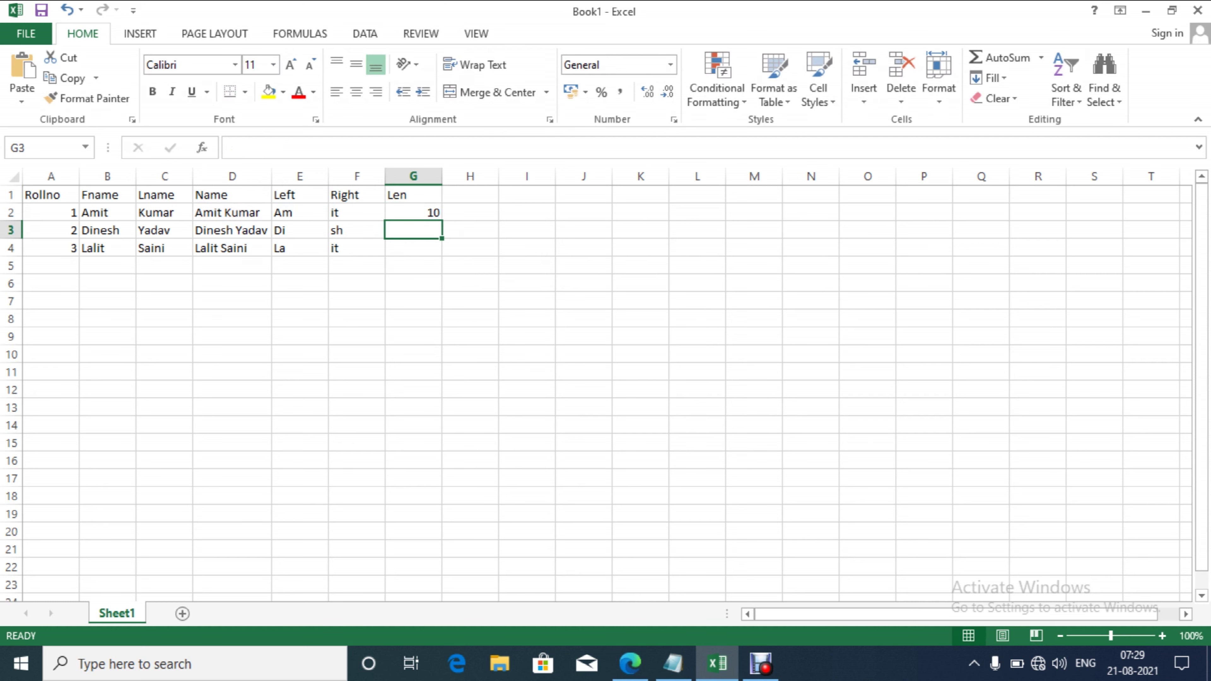
Fill the LEN formula down column G with Ctrl+D, giving 10, 12 and 11.
left_click(413, 212)
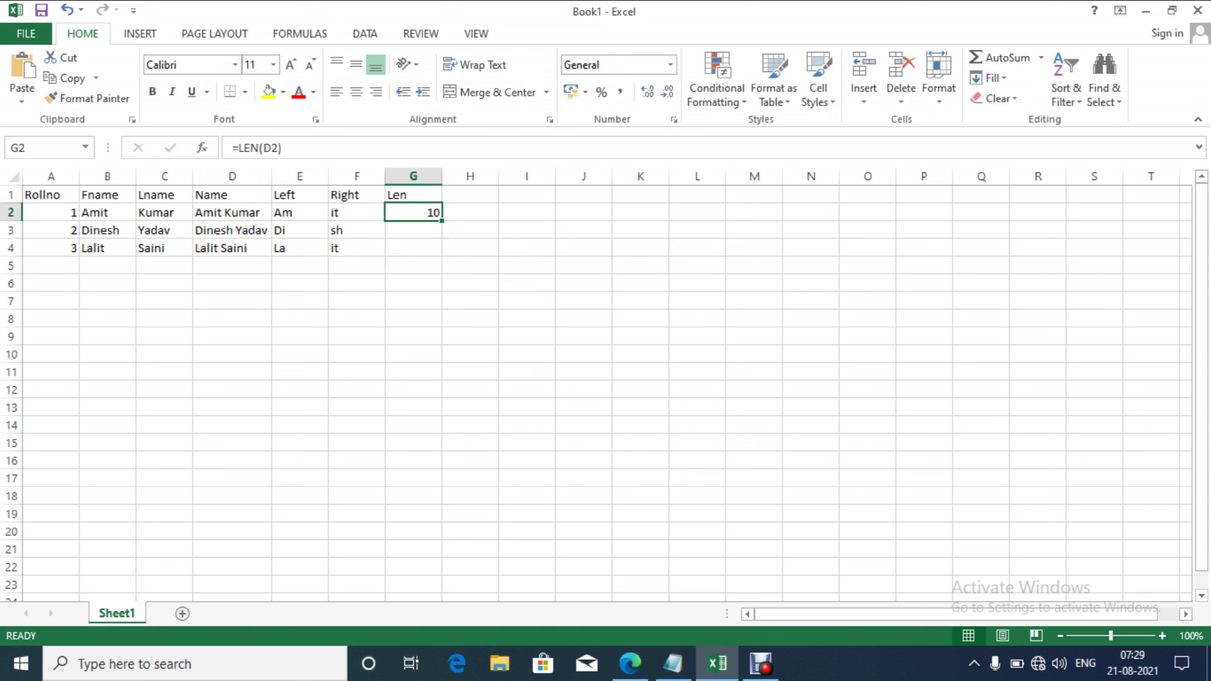
key("shift+Down")
key("shift+Down")
key("shift+Down")
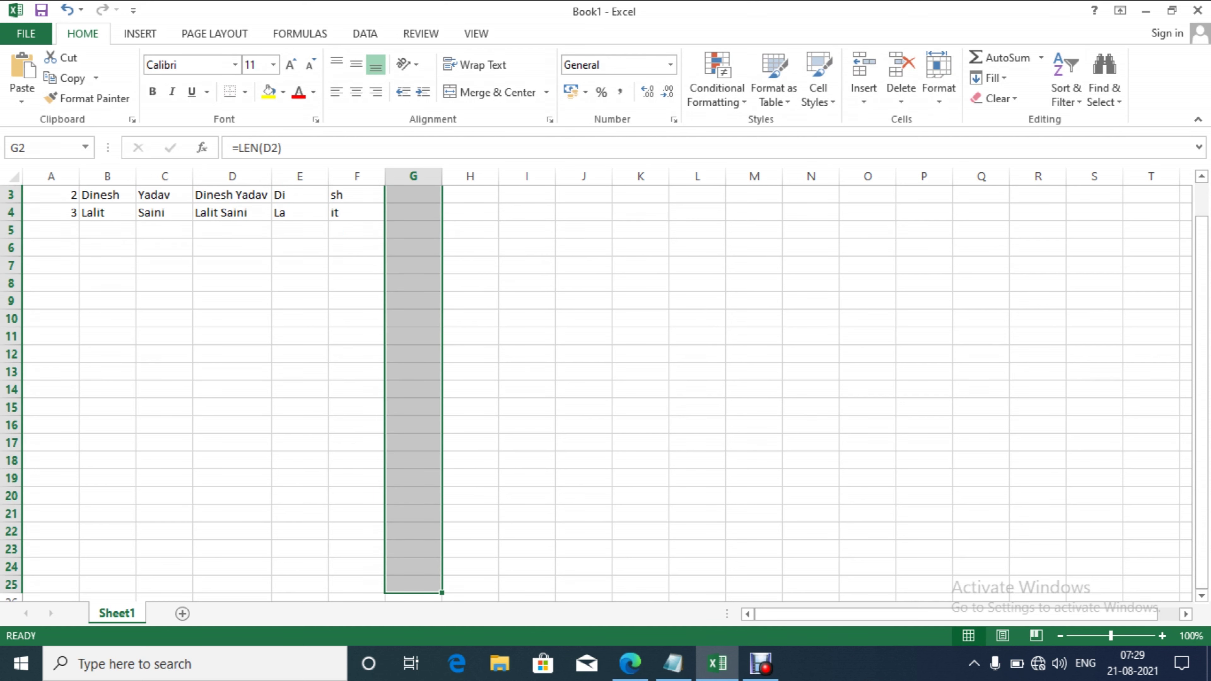
key("ctrl+d")
key("Up")
key("Down")
key("Down")
key("Down")
key("Down")
key("Down")
key("Left")
key("Left")
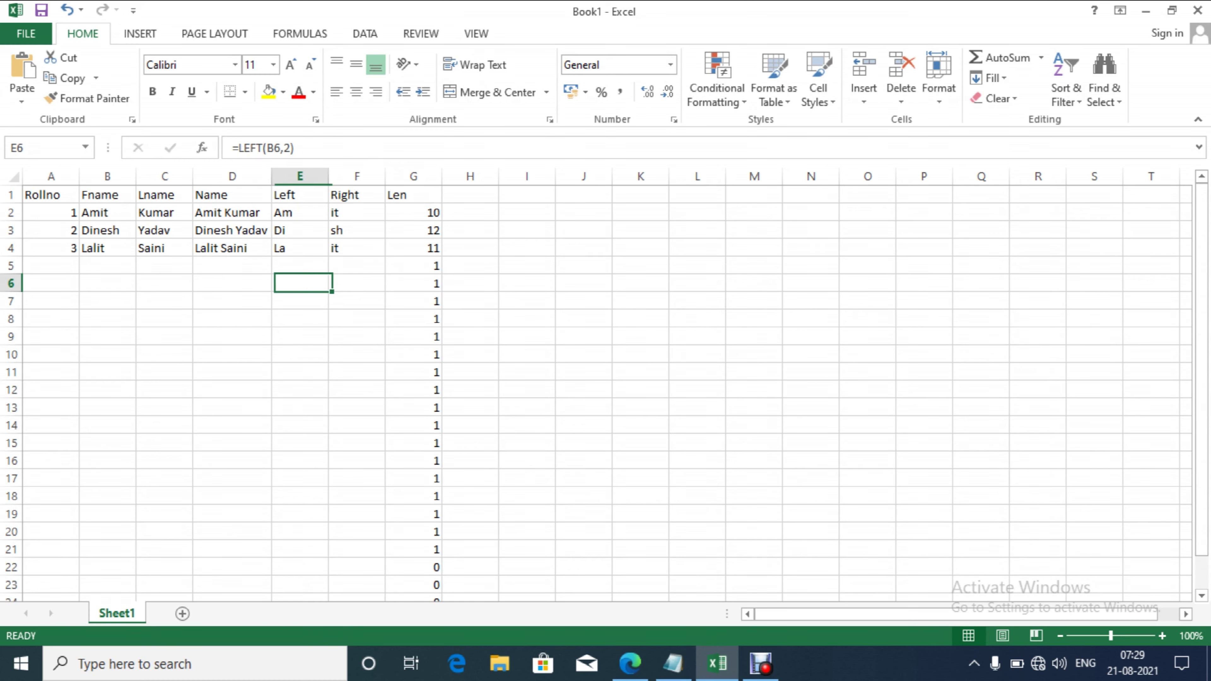
key("Left")
key("Left")
key("Up")
type("4")
key("Tab")
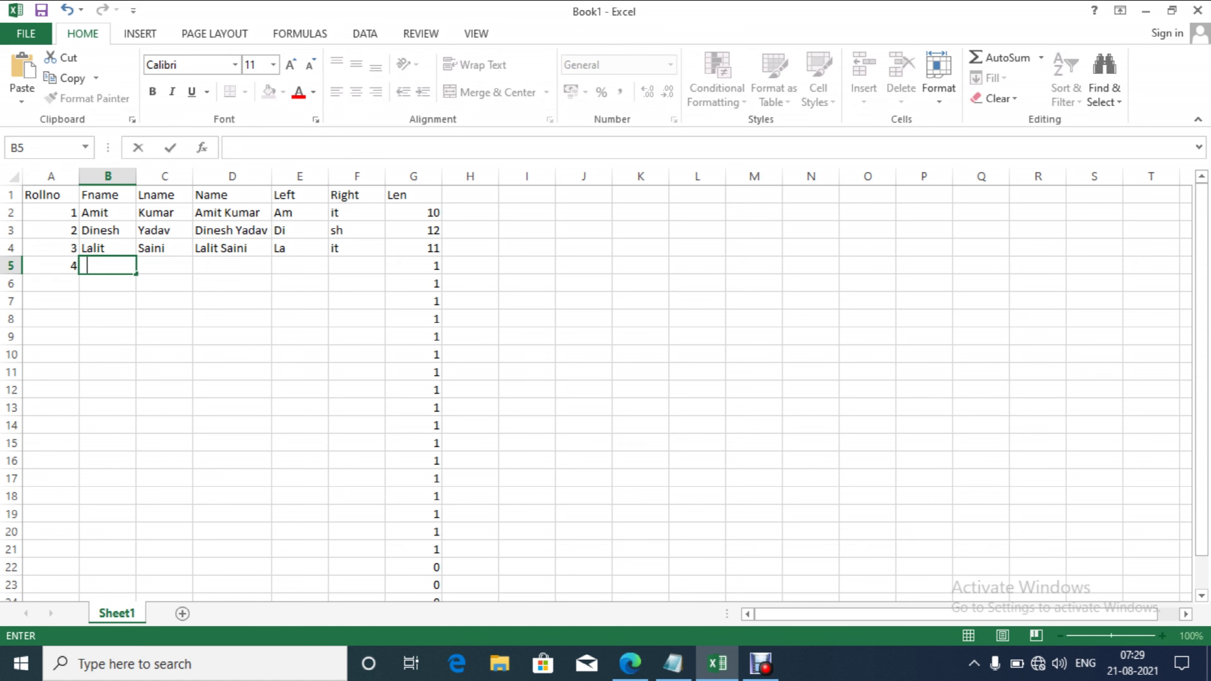
type("Gag")
type("an")
key("Tab")
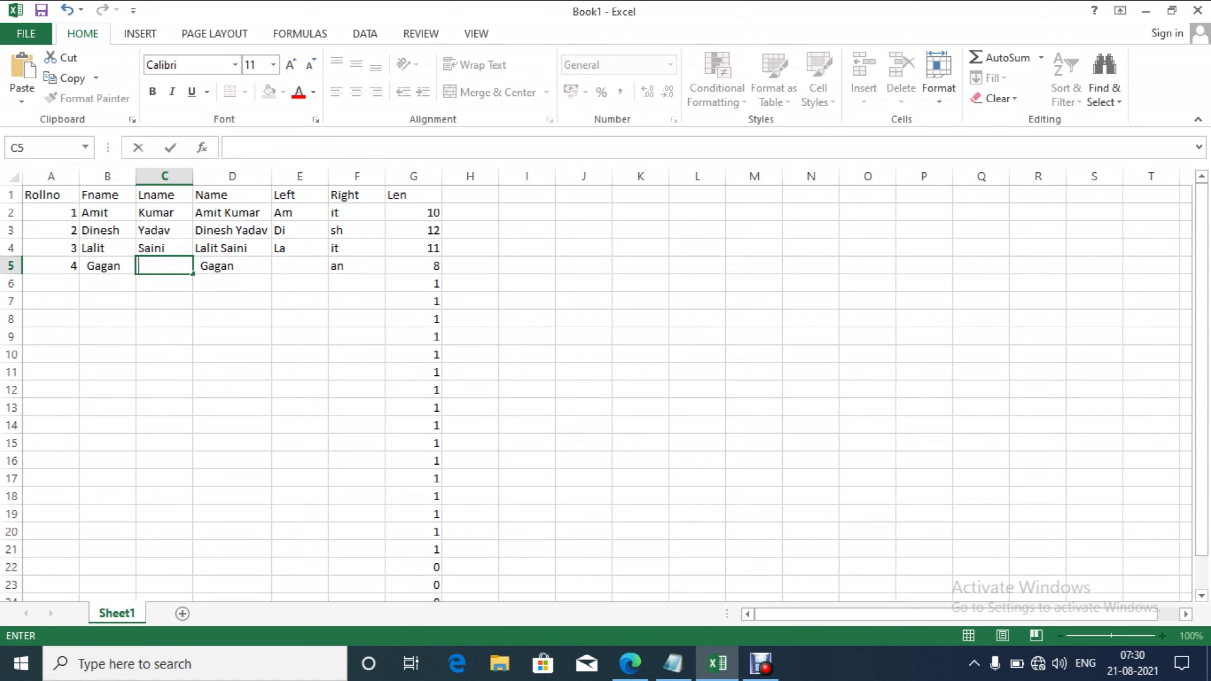
type("K")
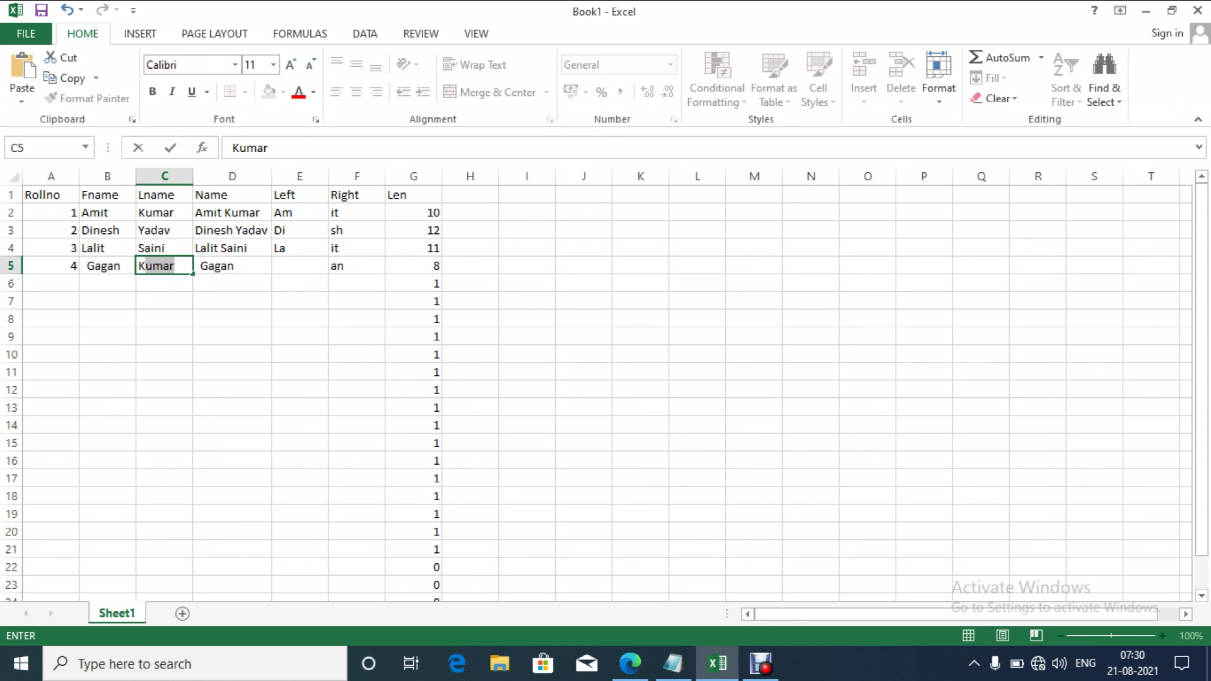
key("BackSpace")
type("umar")
key("Tab")
Inspect the Right and Left formulas for row 5 in F5 and E5.
key("Tab")
key("Tab")
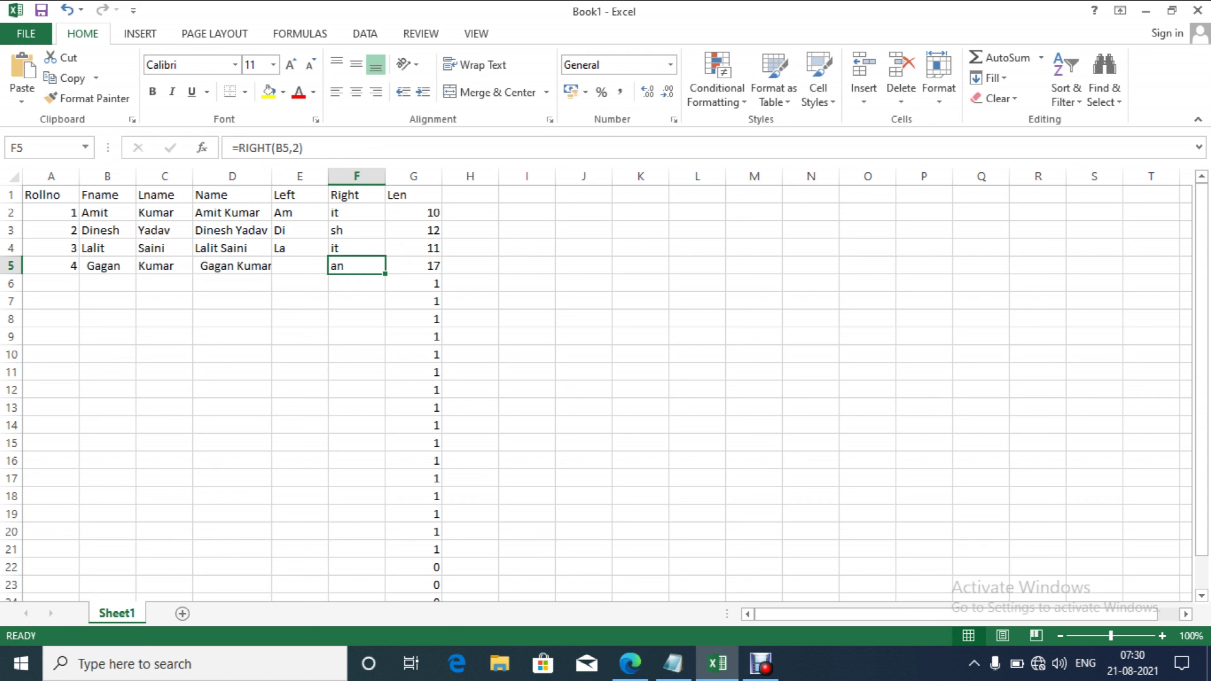
key("Tab")
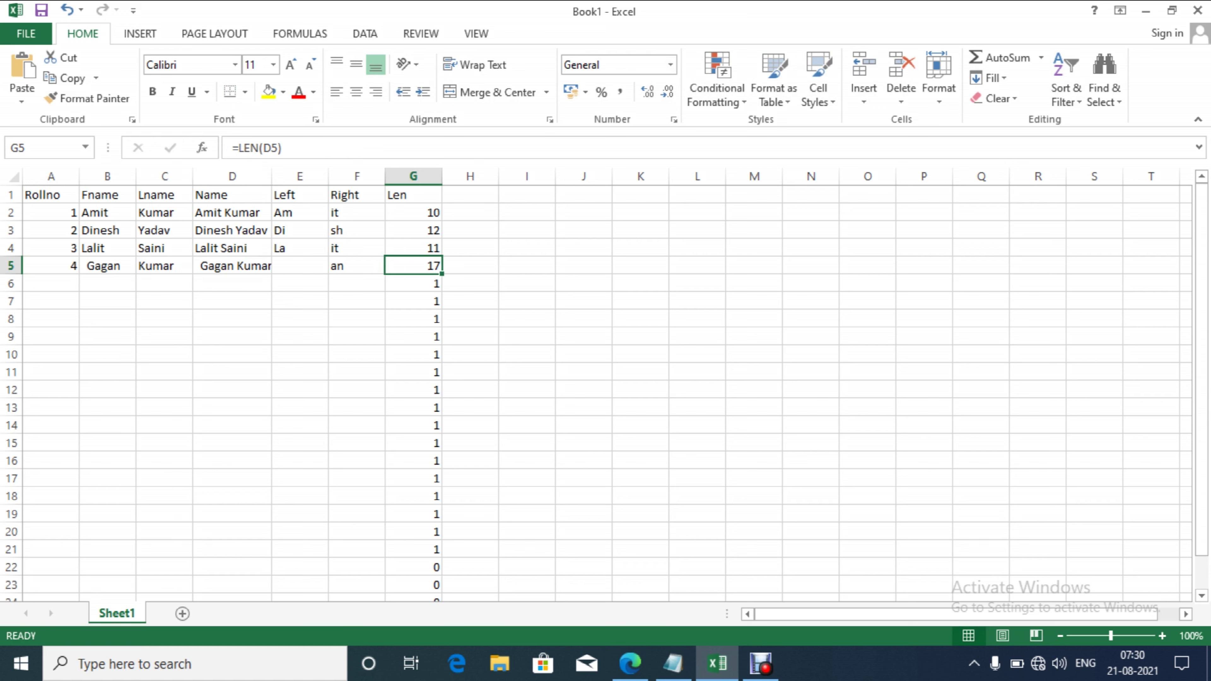
left_click(356, 265)
left_click(299, 266)
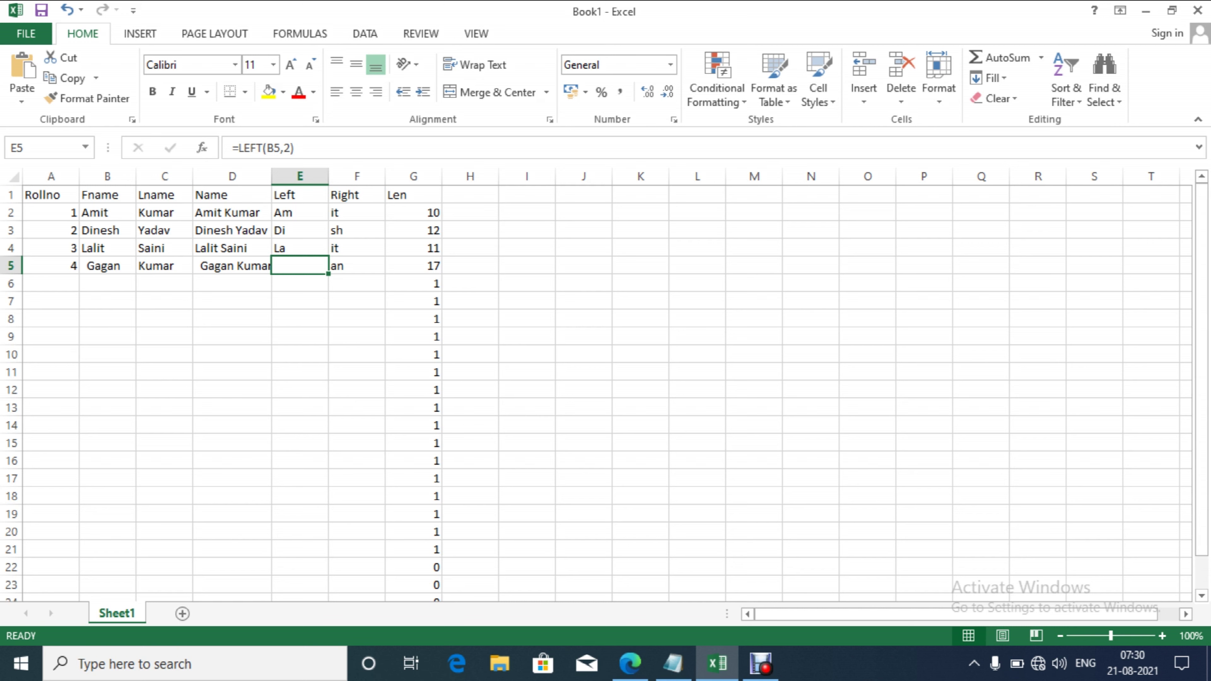
Add a Trim heading in H1 and enter =TRIM(B2) in H2.
left_click(470, 195)
type("Trim")
key("Tab")
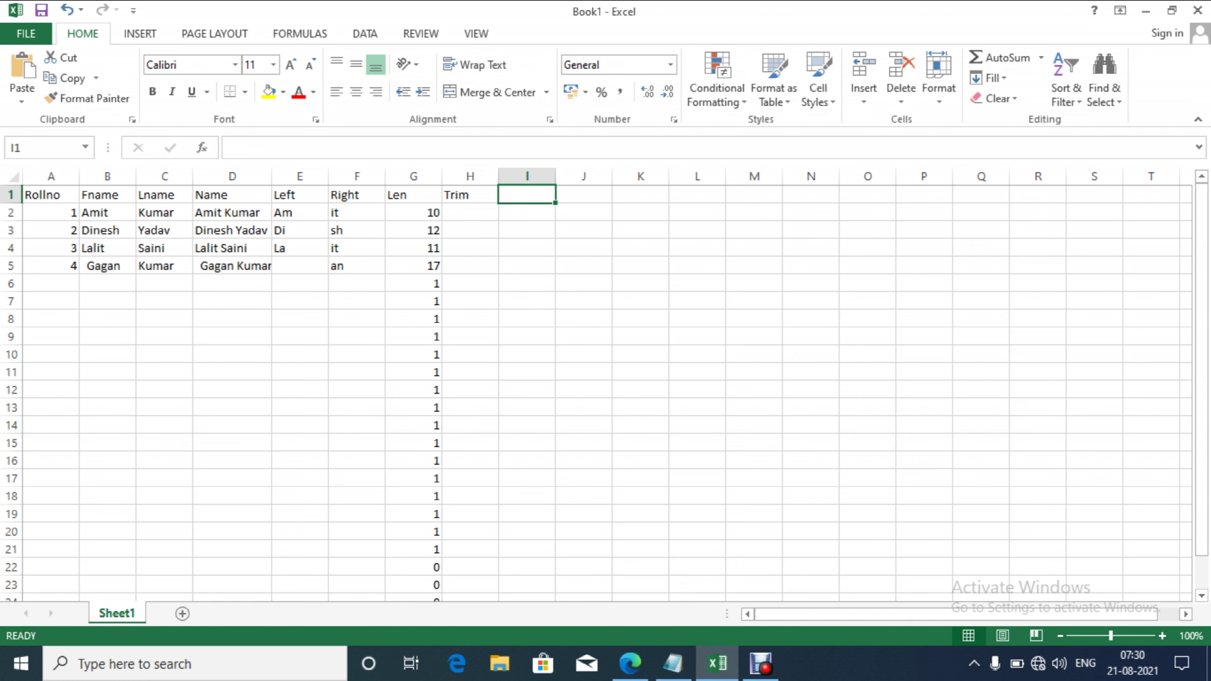
key("Down")
key("Left")
type("=")
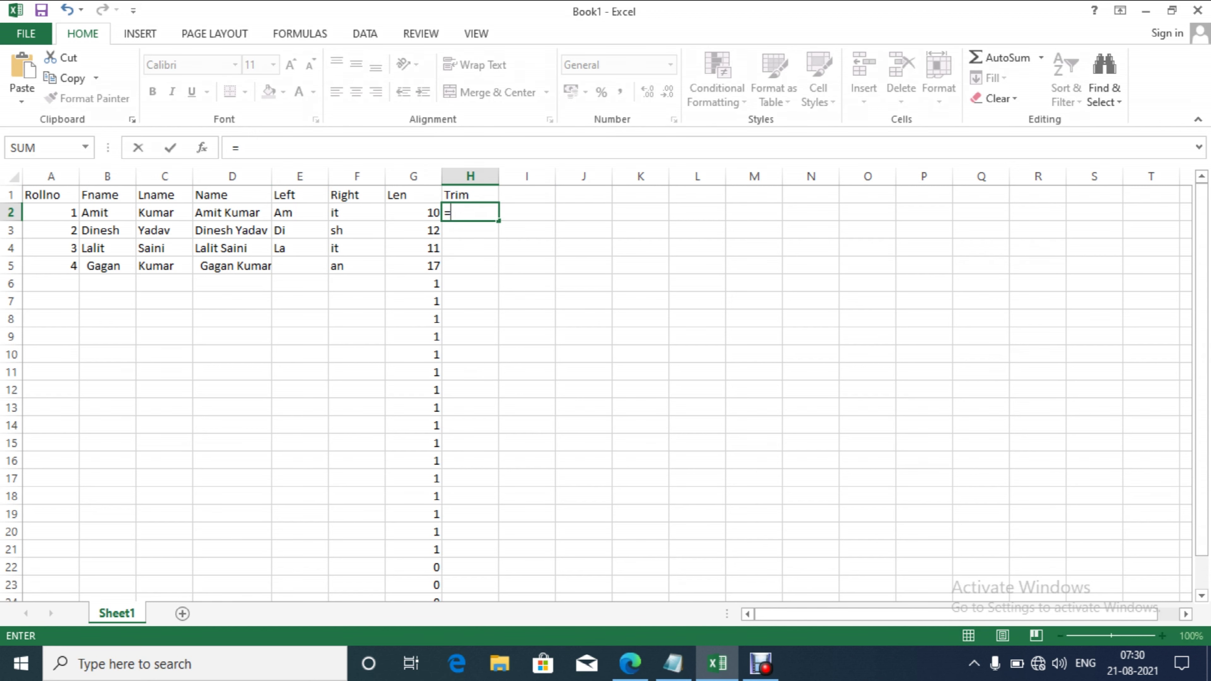
type("trim")
key("Tab")
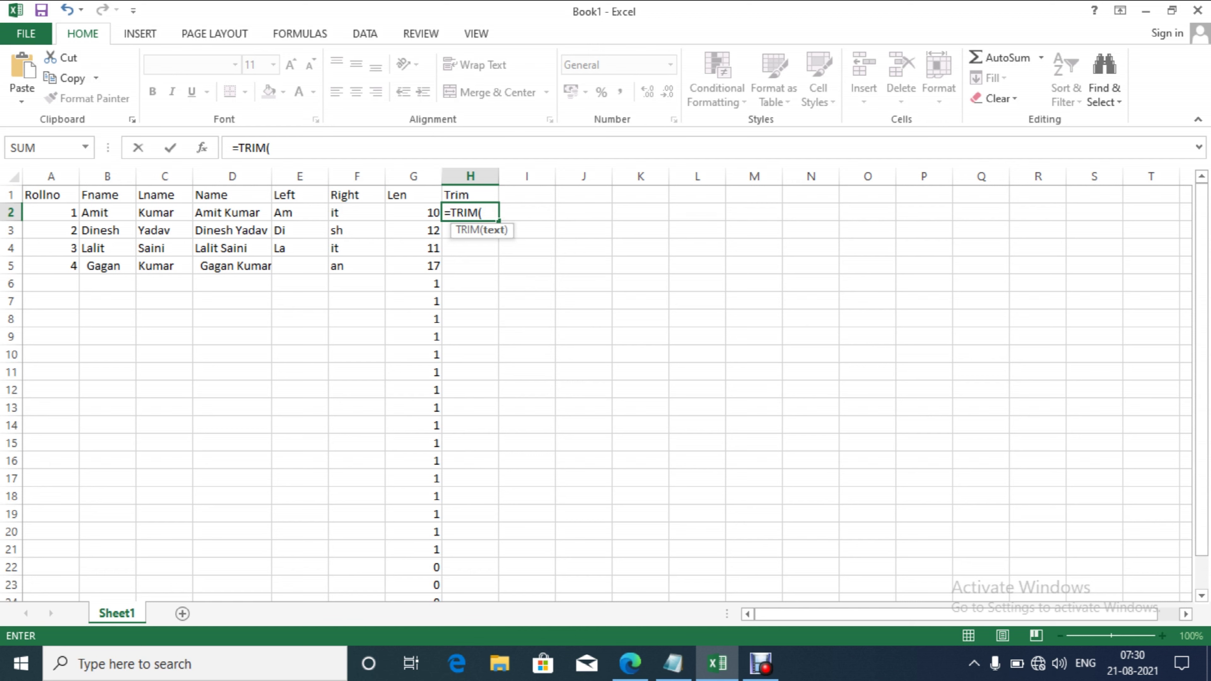
left_click(108, 213)
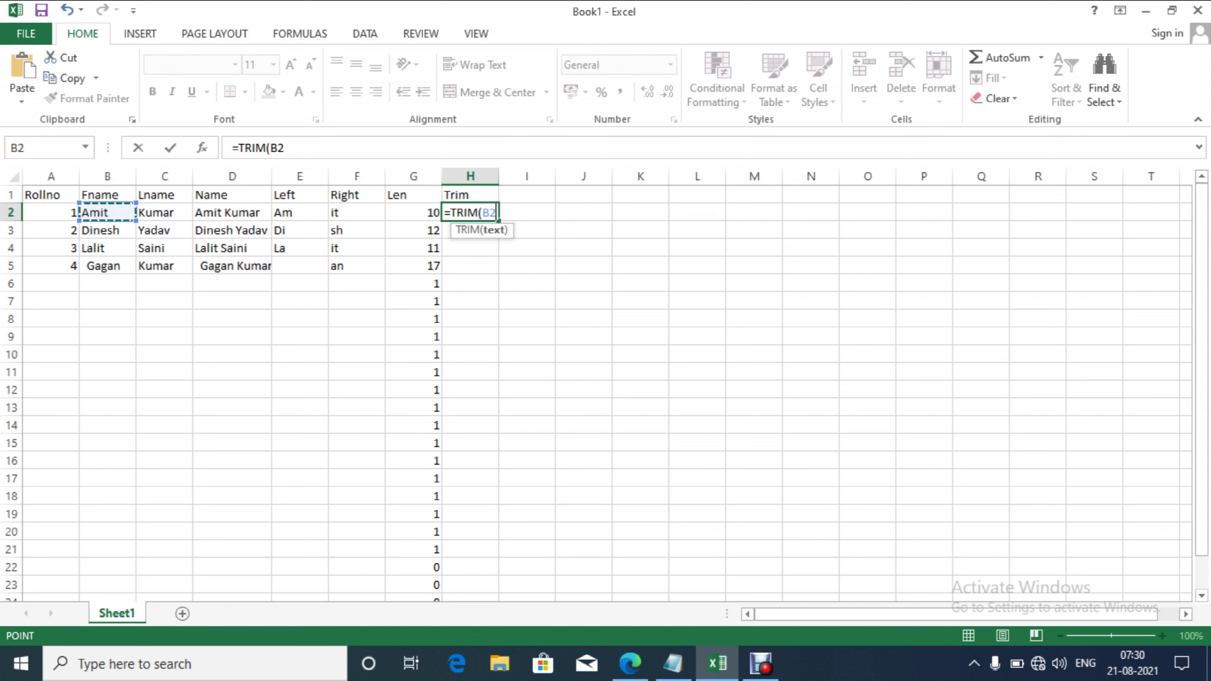
key("Return")
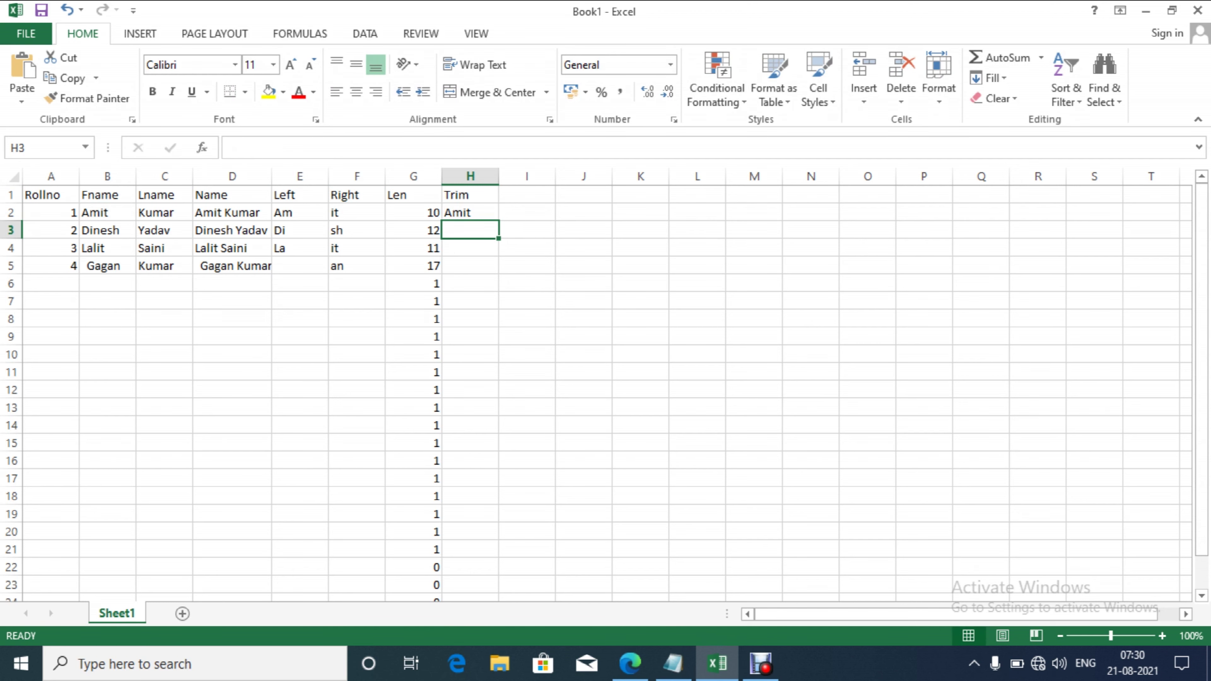
Fill the TRIM formula down column H and check Gagan's space-free result in row 5.
left_click_drag(470, 212, 470, 589)
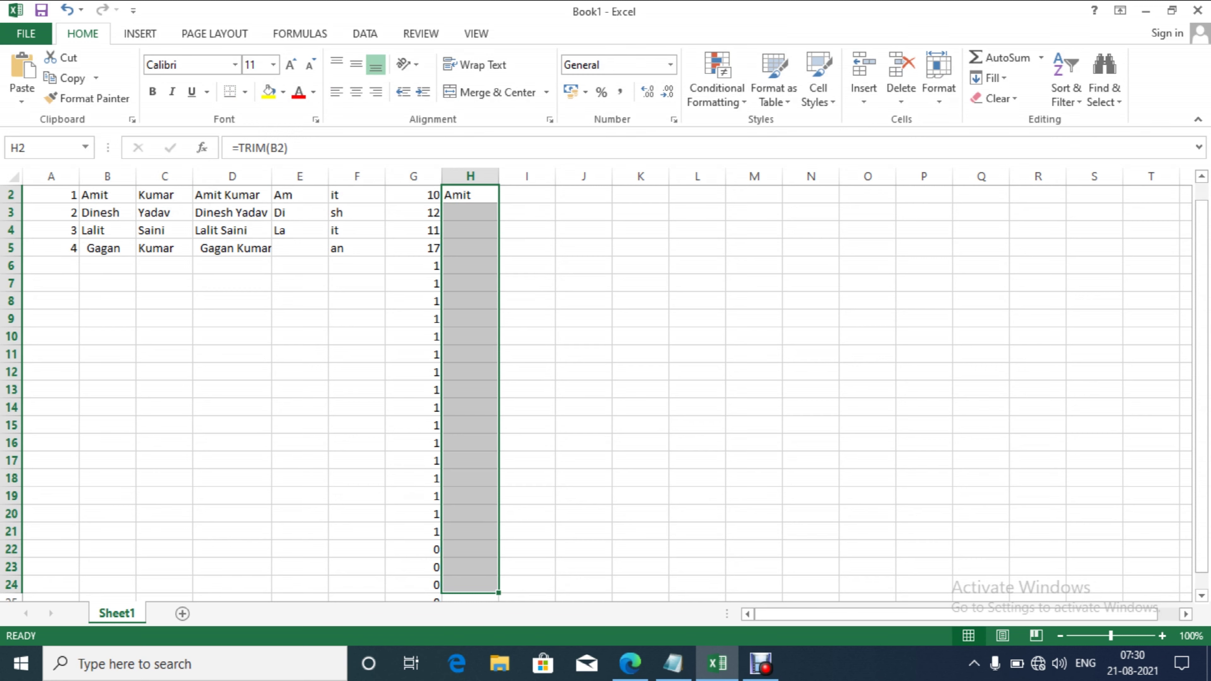
key("ctrl+e")
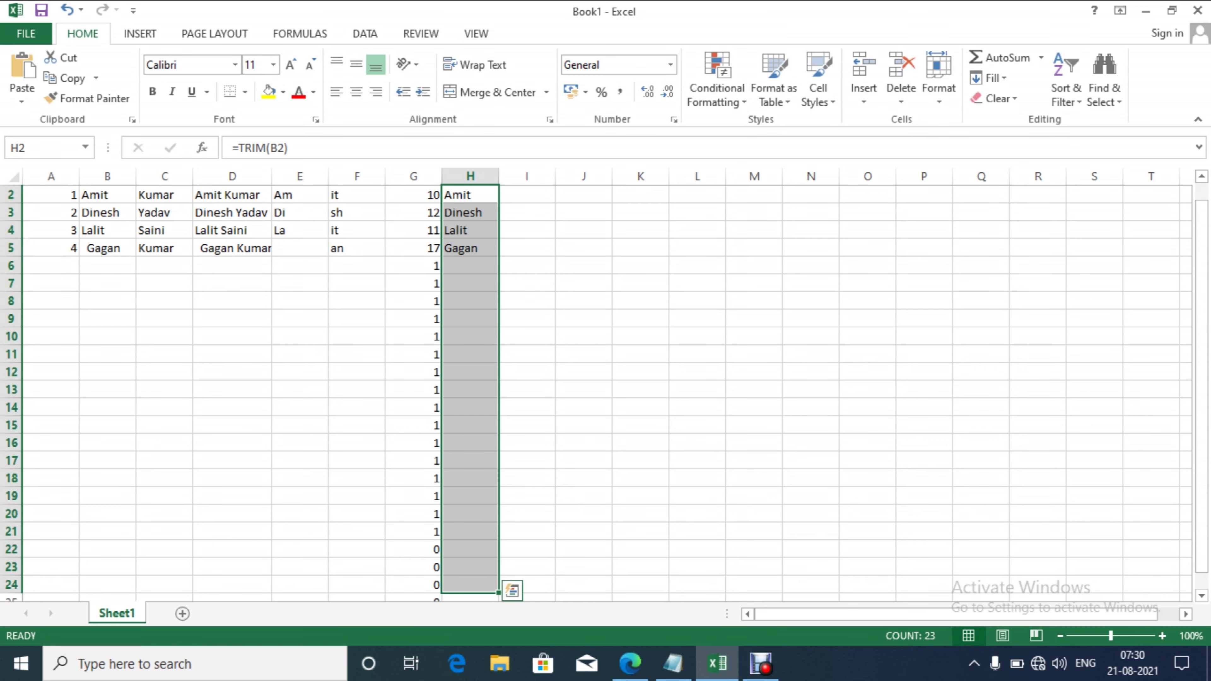
key("Up")
key("Down")
key("Down")
key("Down")
key("Down")
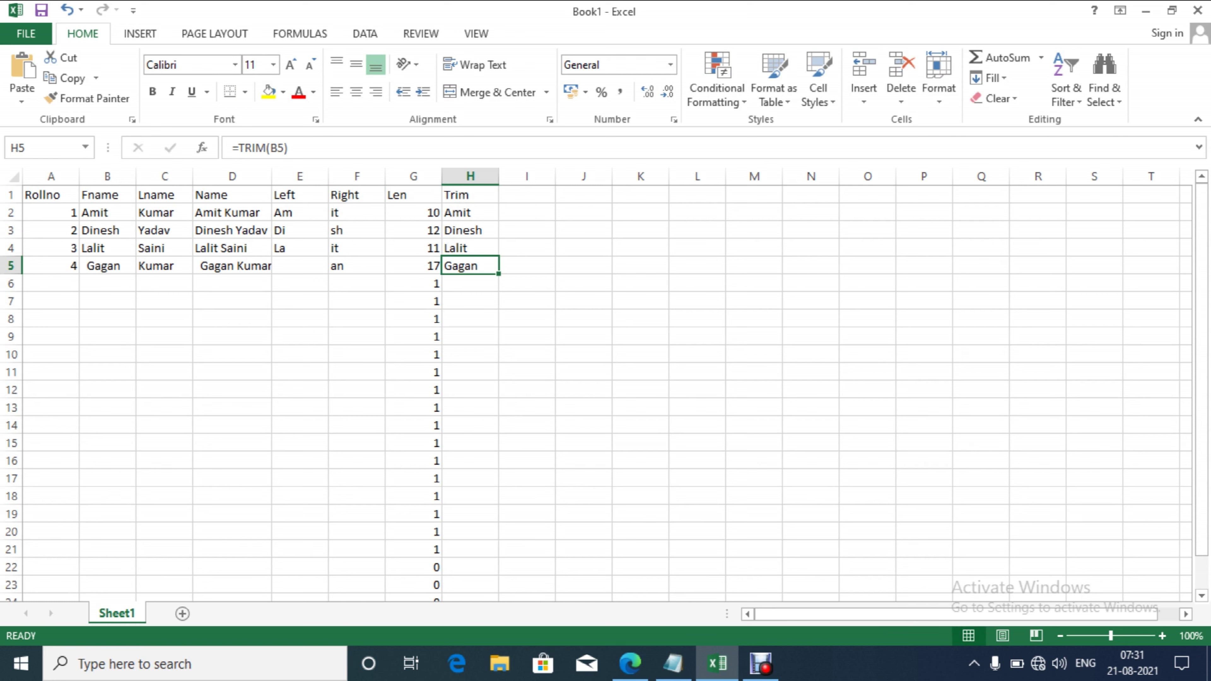
key("Up")
key("Up")
key("Up")
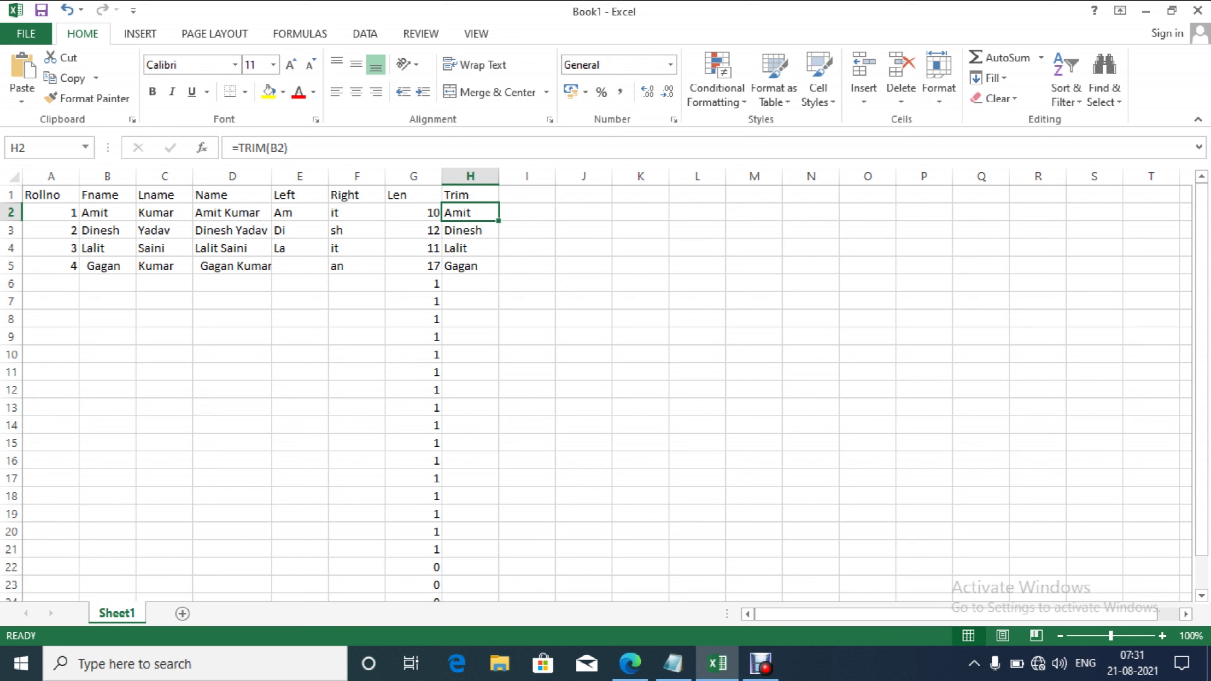
key("F2")
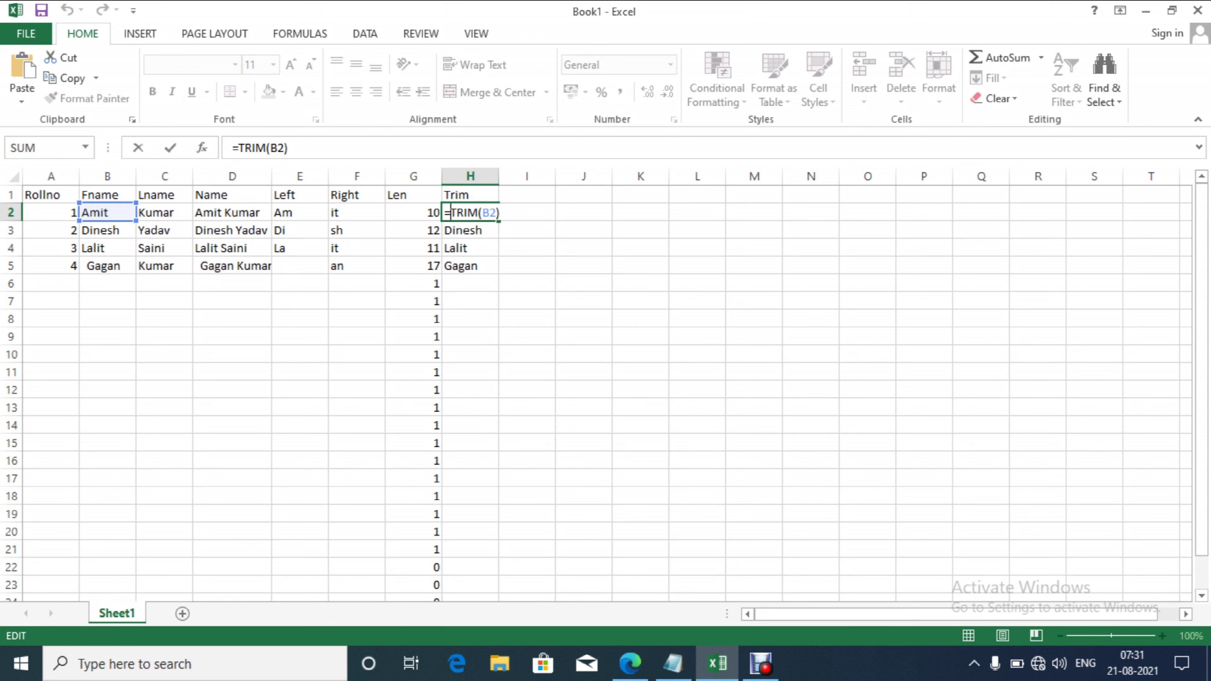
Change H2's formula to =LEFT(TRIM(B2),2) to get the first two letters.
type("Left")
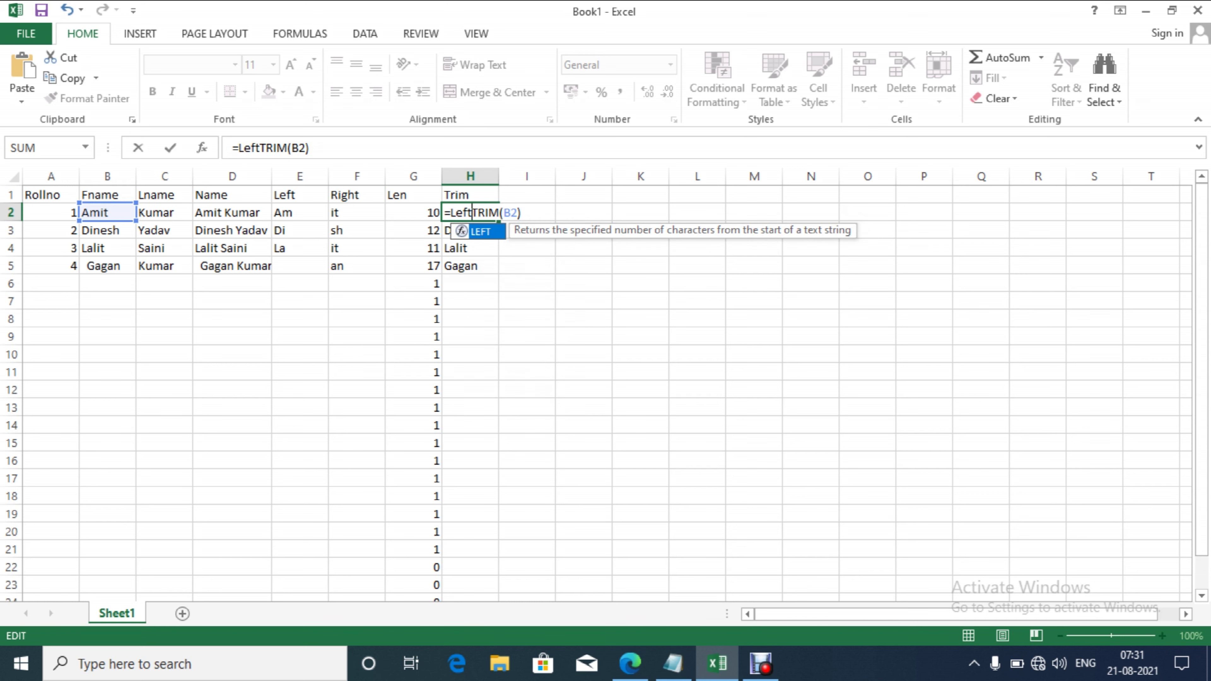
key("Tab")
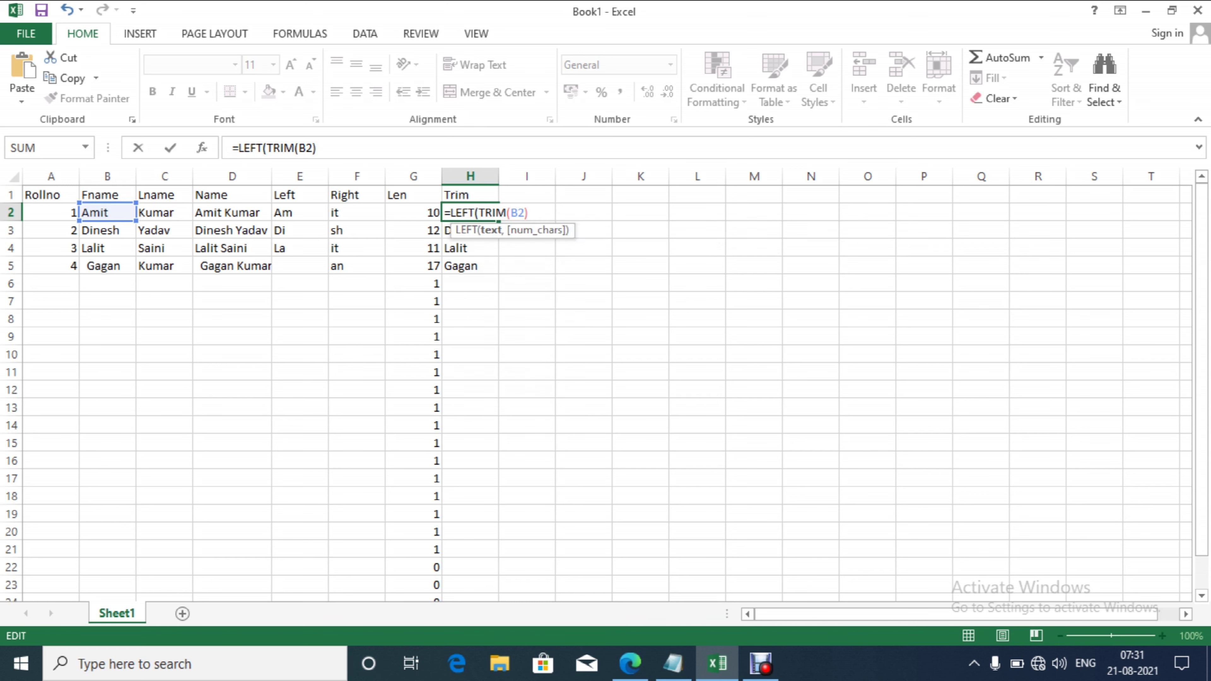
type(",2)")
key("Return")
Fill the two-letter formula down column H, then insert a new blank Sheet2.
left_click(470, 212)
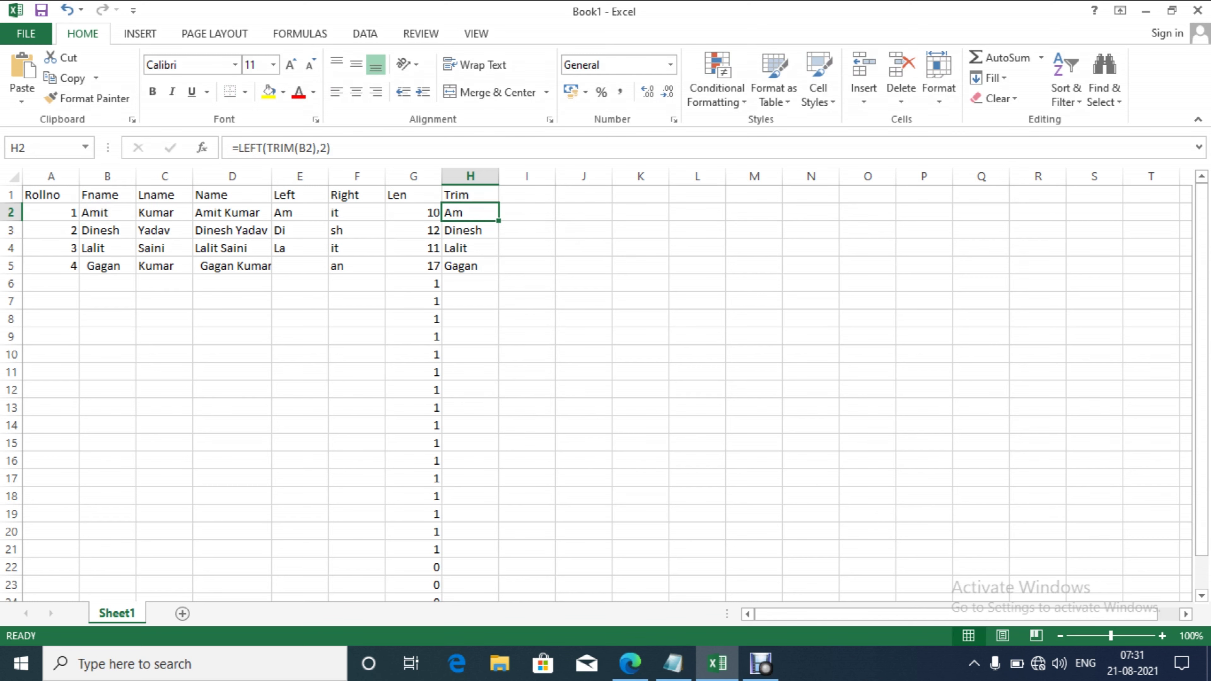
left_click_drag(470, 212, 470, 567)
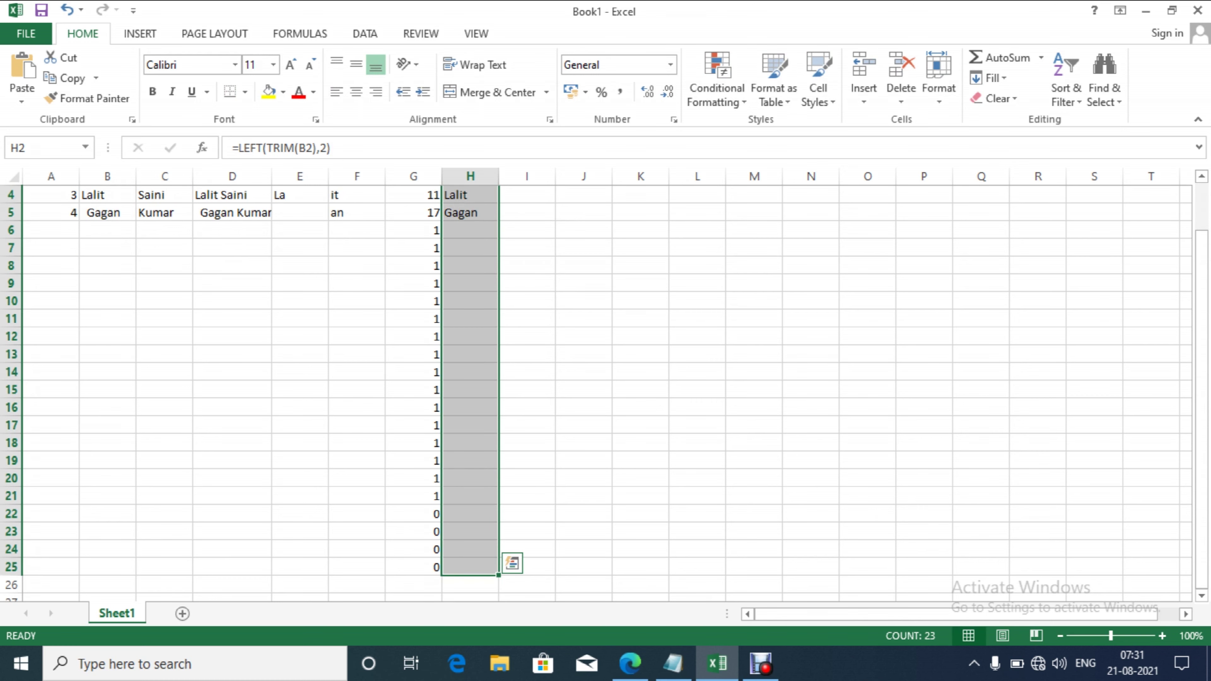
key("ctrl+d")
key("Up")
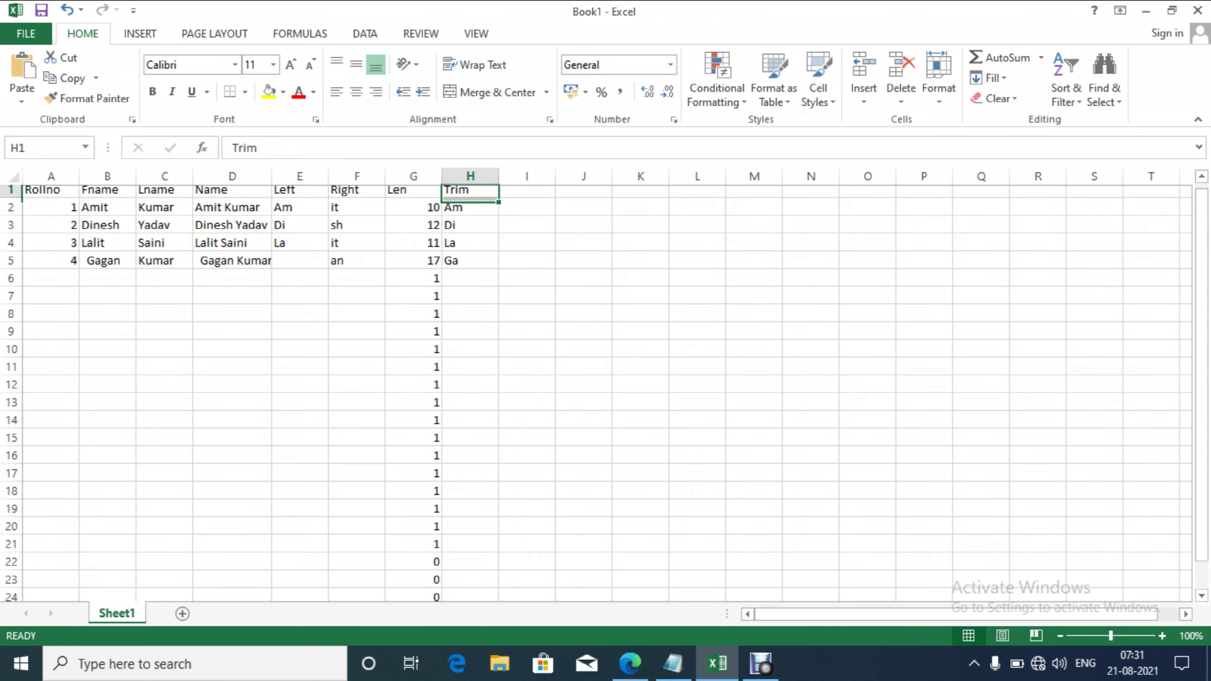
key("Down")
key("Down")
key("Down")
key("Down")
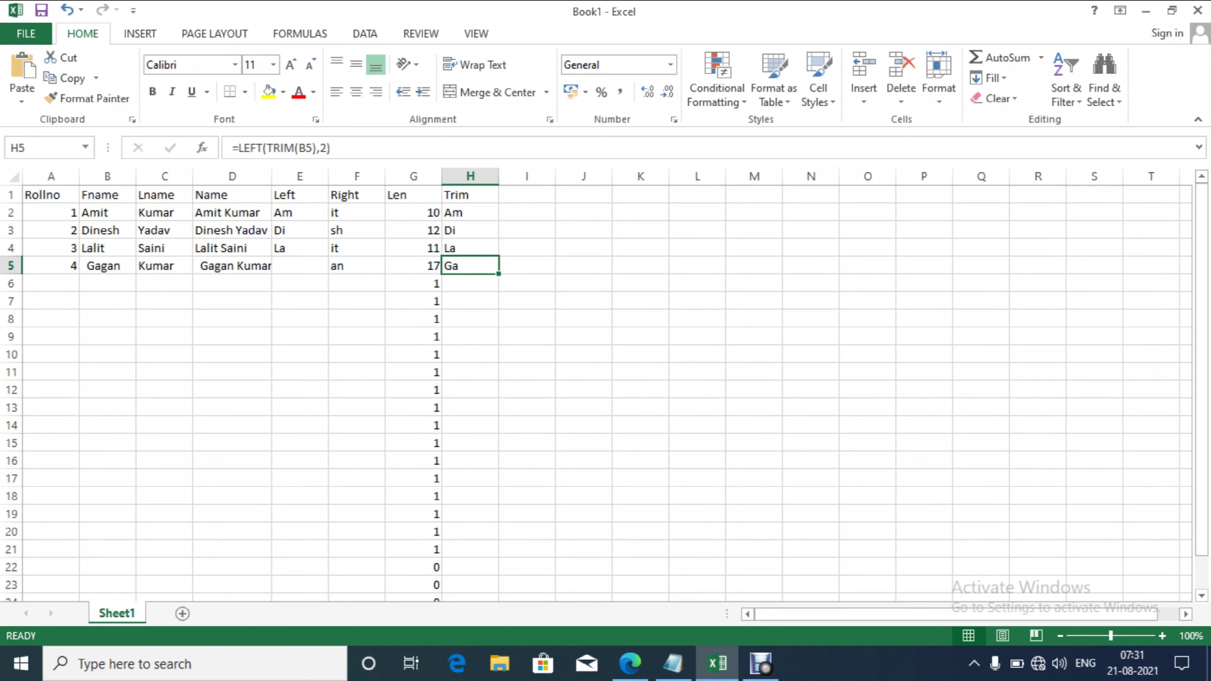
key("Up")
key("Up")
key("Up")
key("Up")
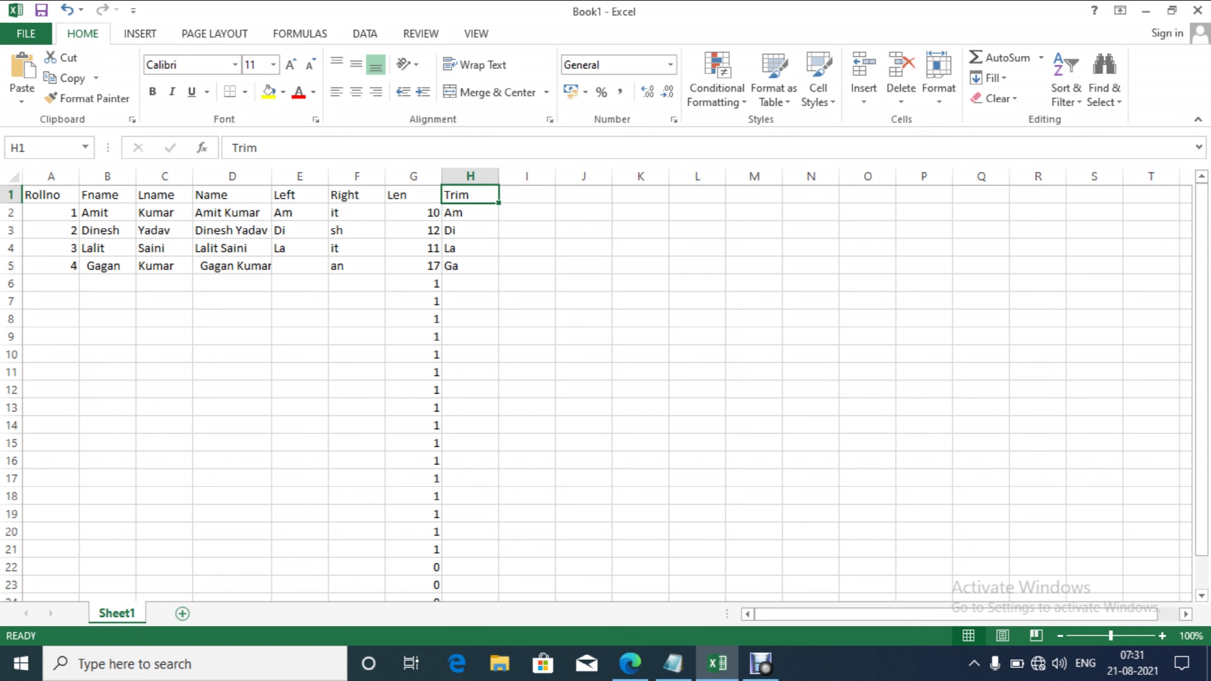
key("shift+F11")
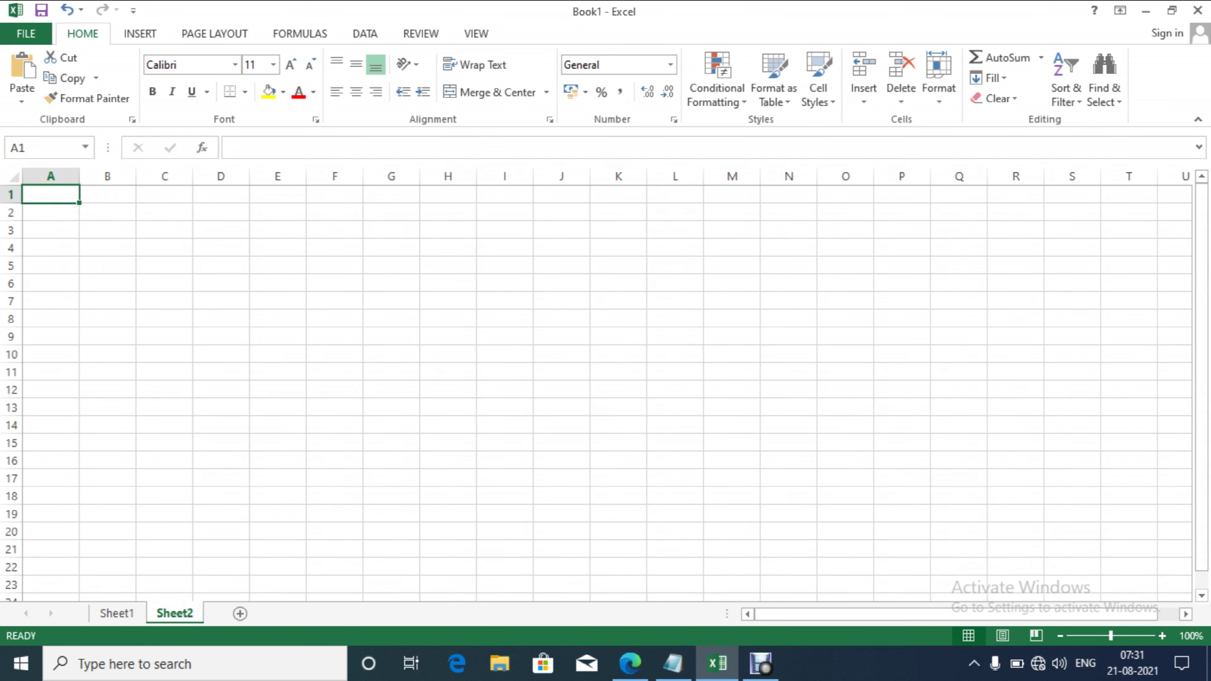
Type the headings Pcode, PName, Color and Company across A1:D1 of Sheet2.
left_click(107, 194)
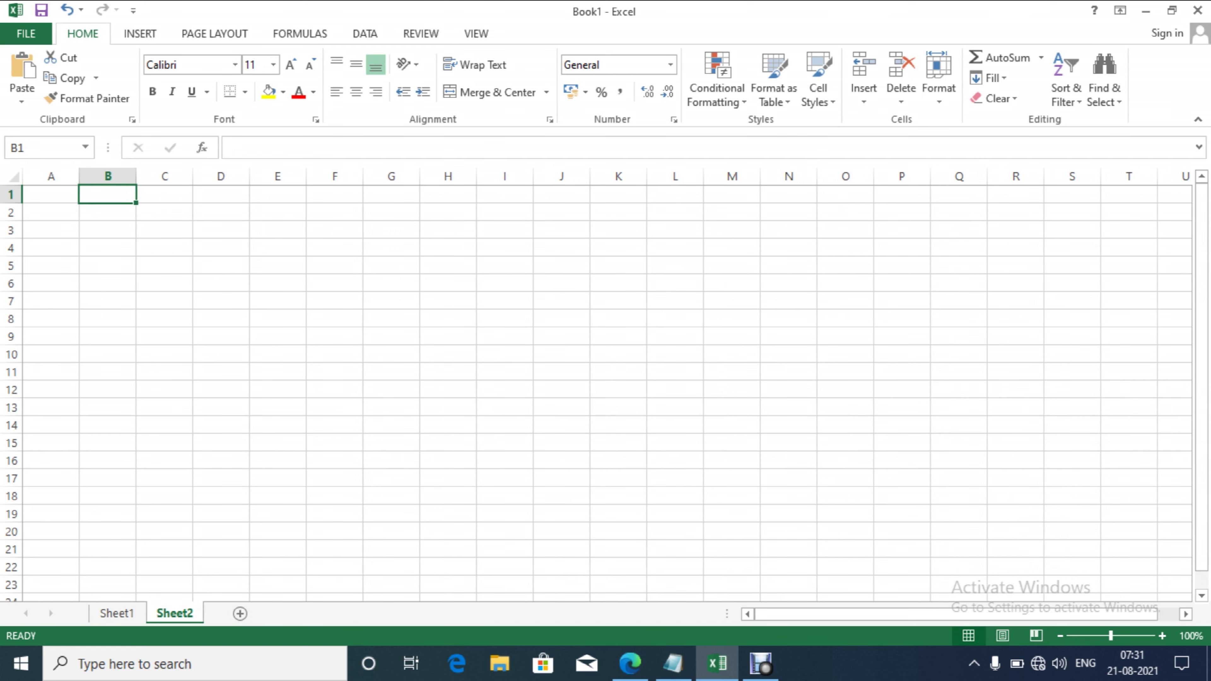
left_click(51, 194)
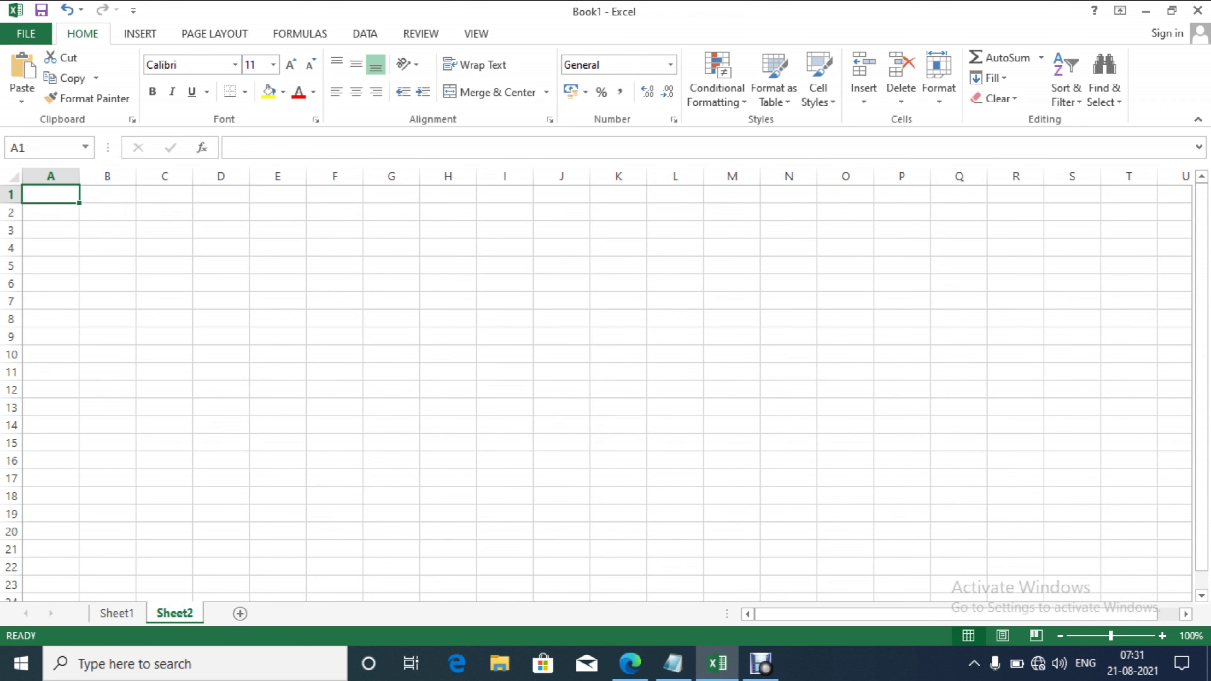
type("Pcode")
left_click(107, 194)
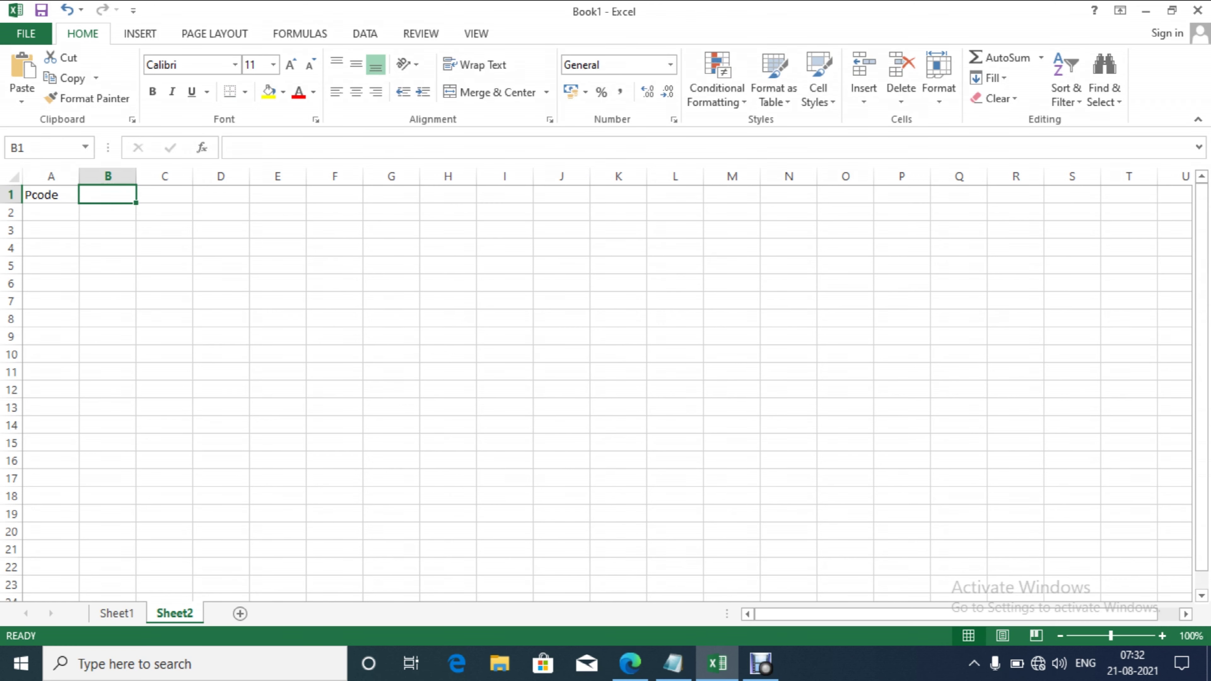
type("P")
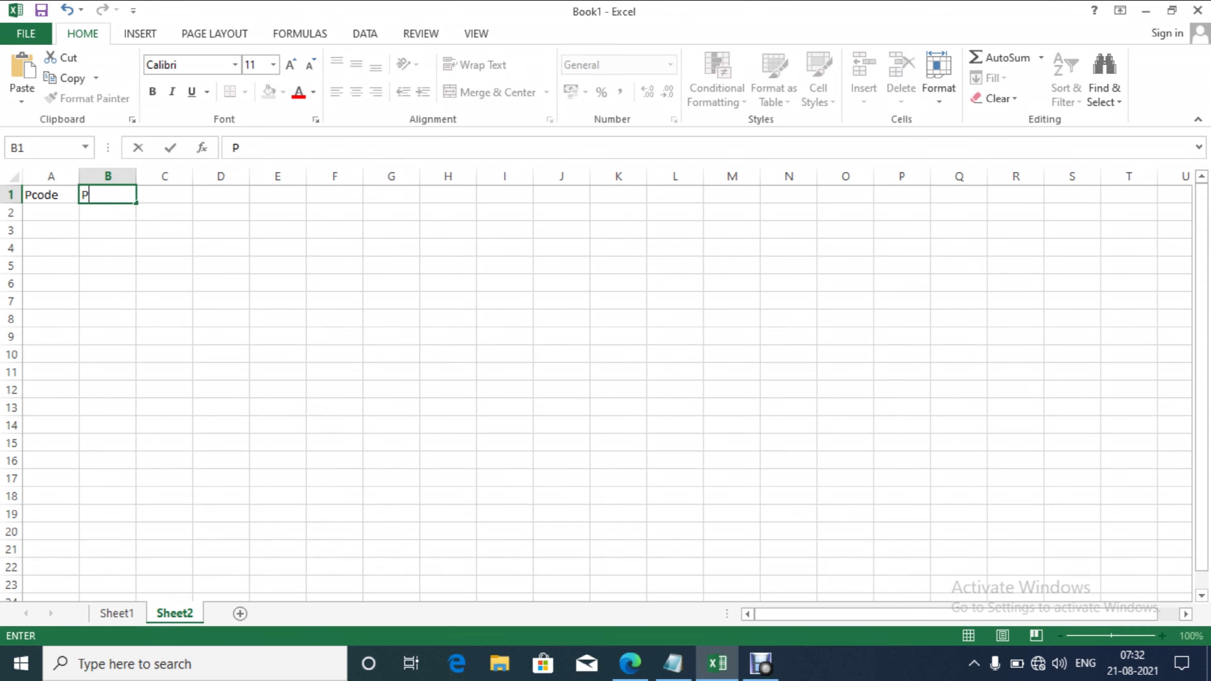
type("Name")
key("Tab")
type("?")
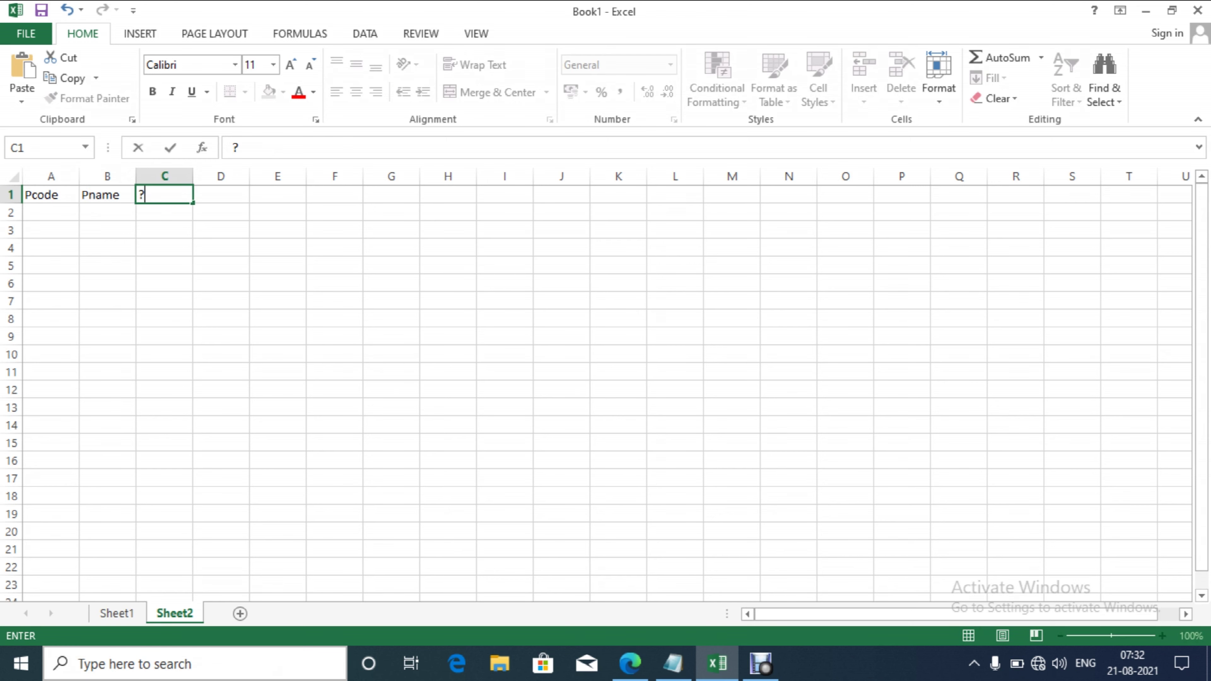
type("Colo")
type("r")
key("Tab")
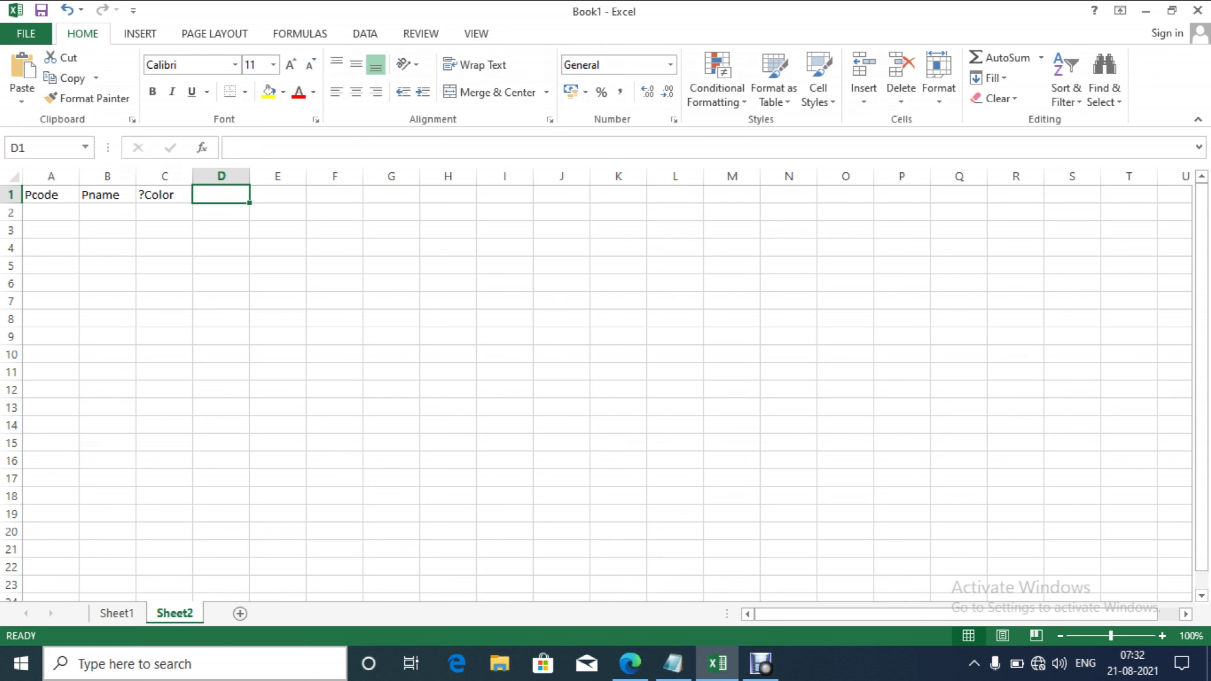
type("?")
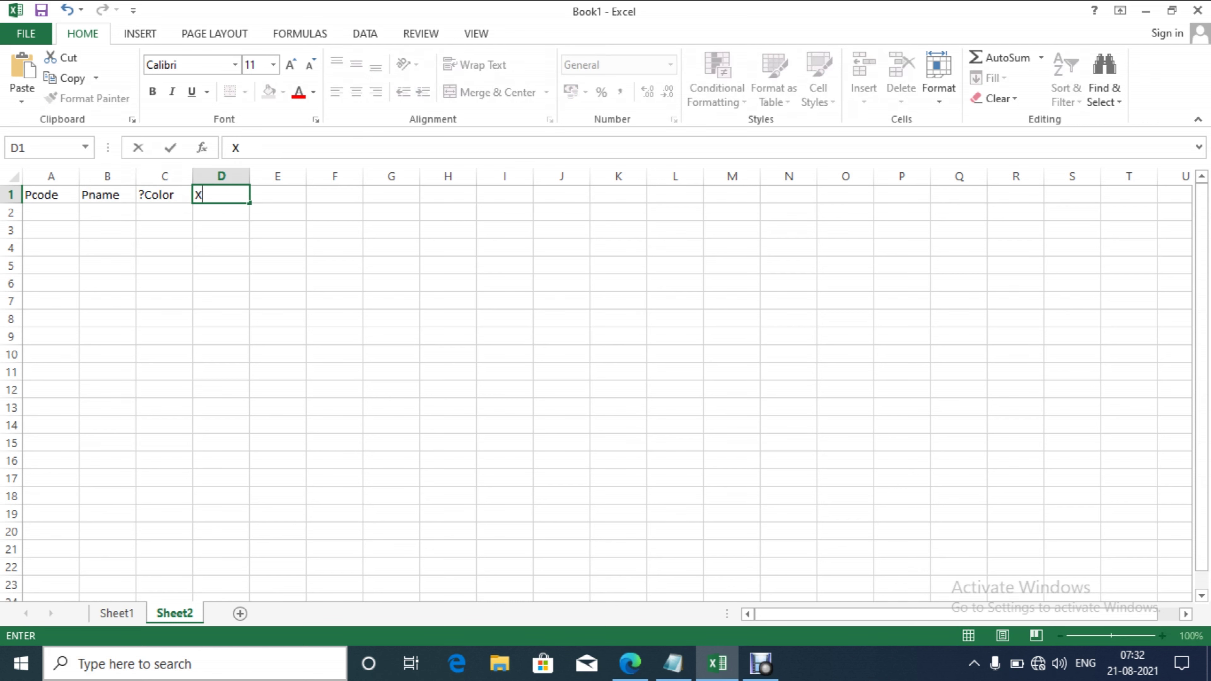
key("BackSpace")
type("Compan")
type("y")
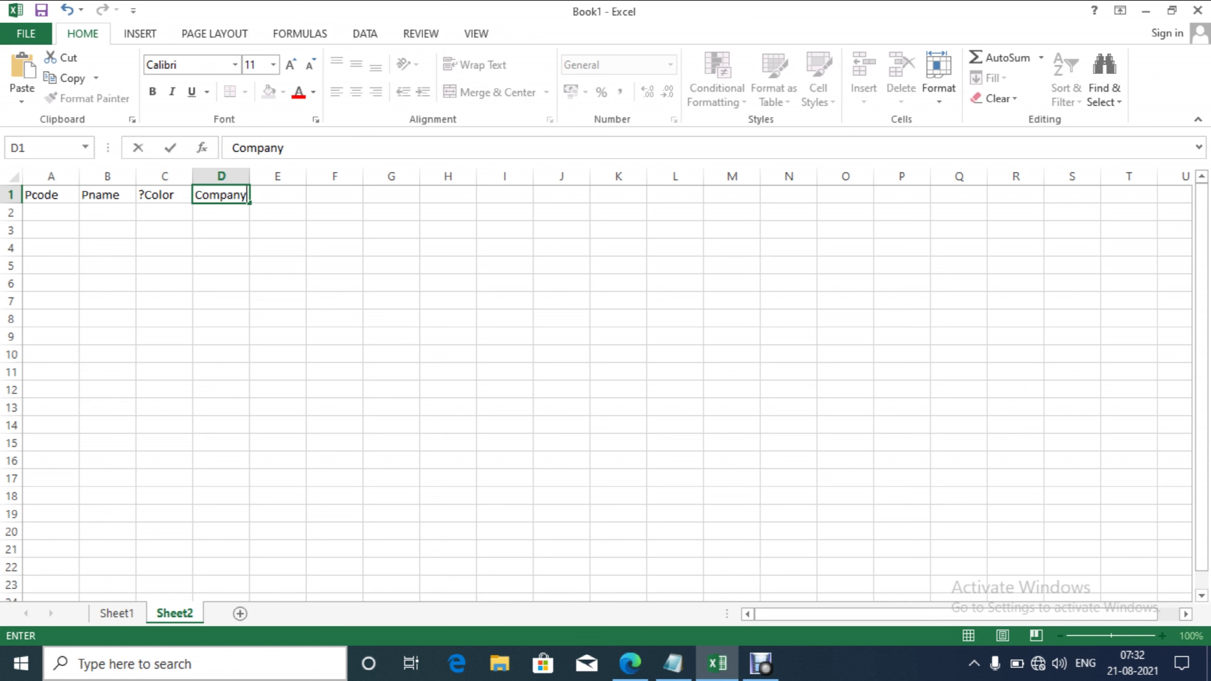
key("Left")
key("Left")
Remove the stray question mark from the Color heading in C1.
key("Right")
key("F2")
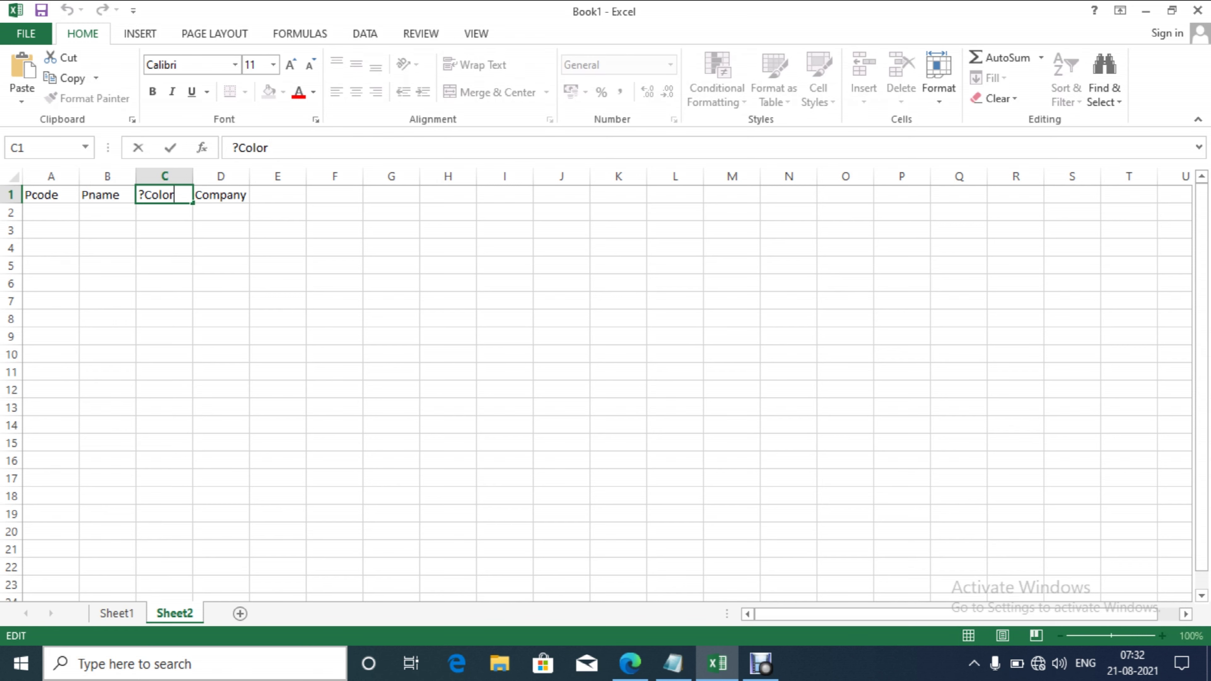
key("Left")
key("Left")
key("Left")
key("Left")
key("Left")
key("BackSpace")
key("Return")
key("Left")
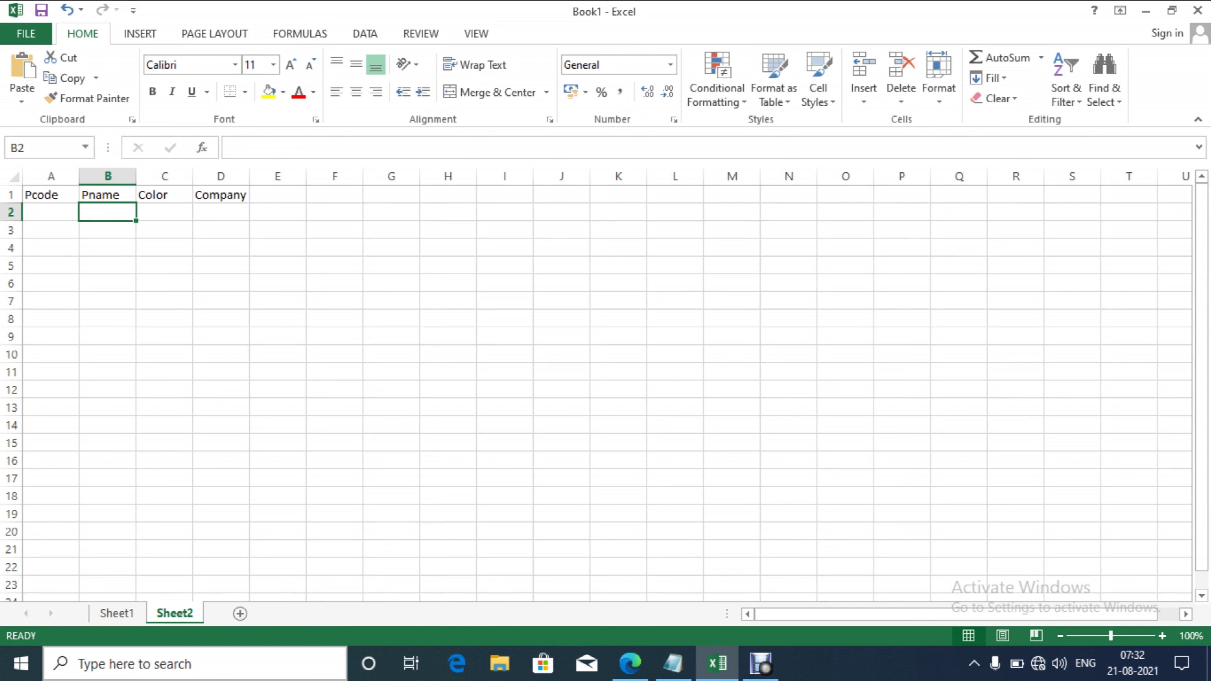
Enter Desktop, Black and Sony in B2:D2, then return to the Pcode cell A2.
type("Desktop")
key("Tab")
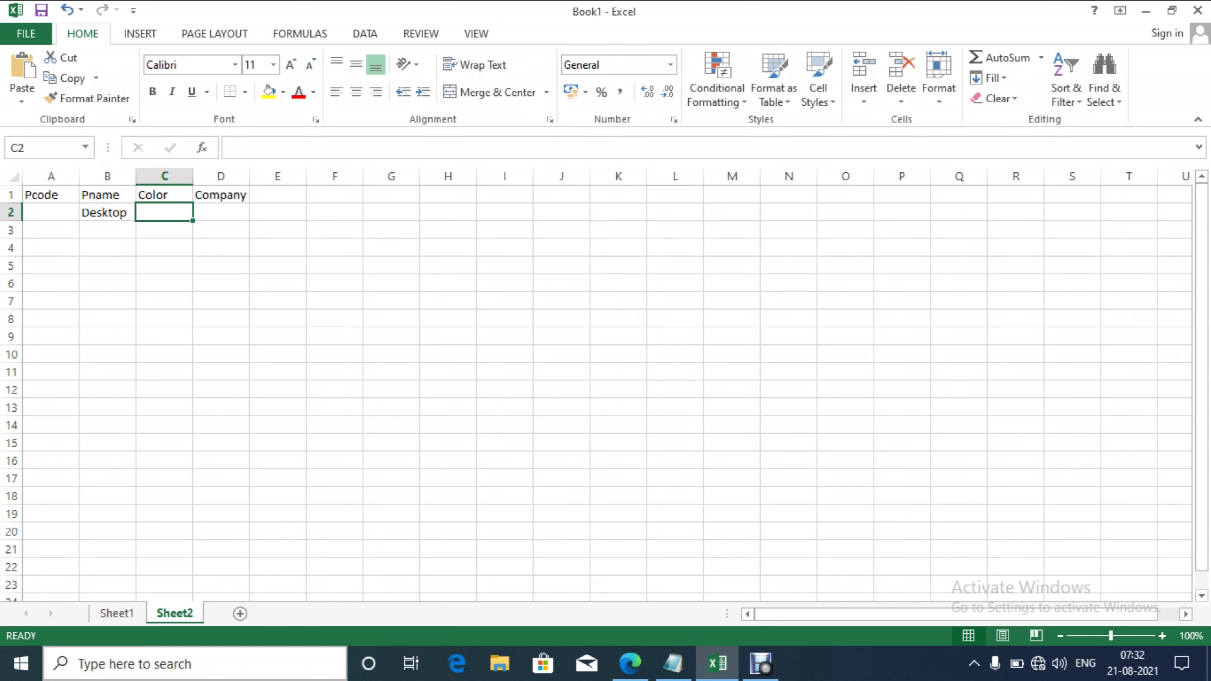
type("Black")
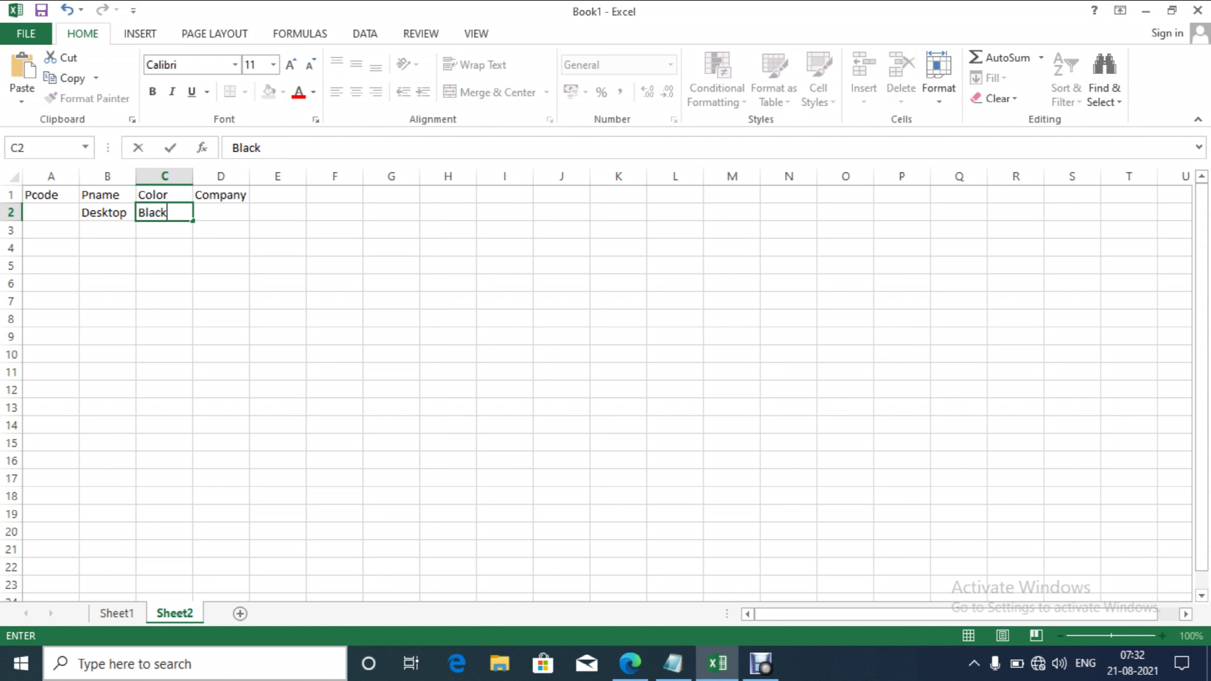
key("Tab")
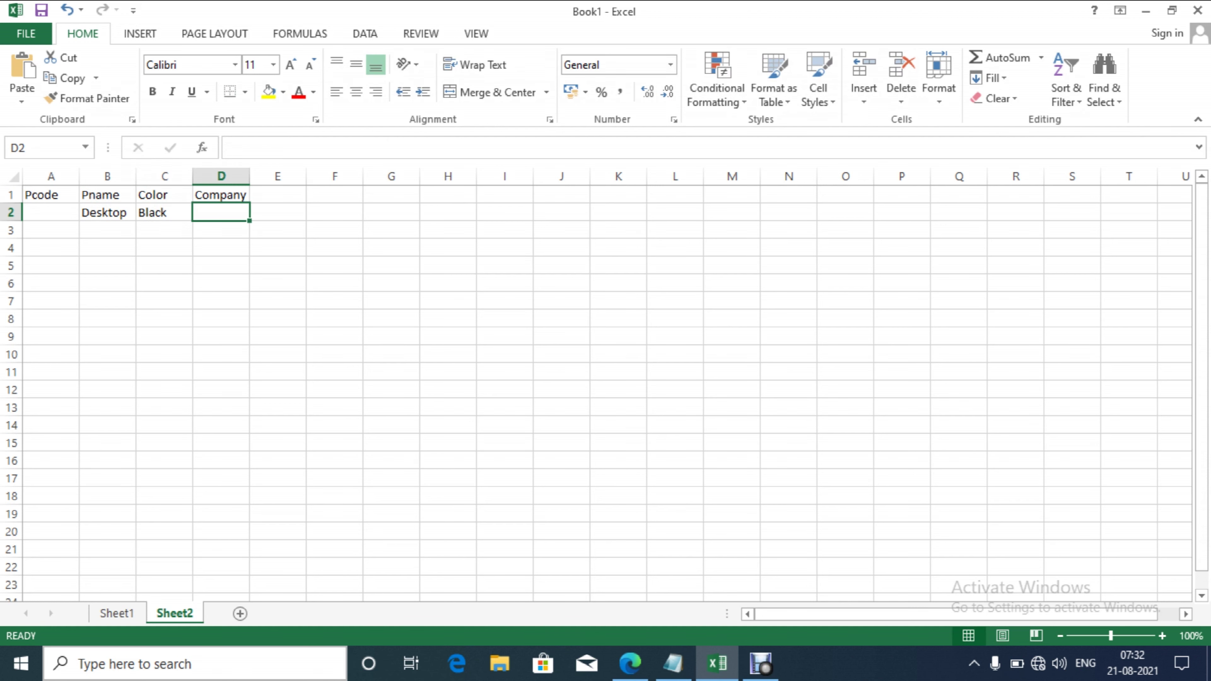
type("Sony")
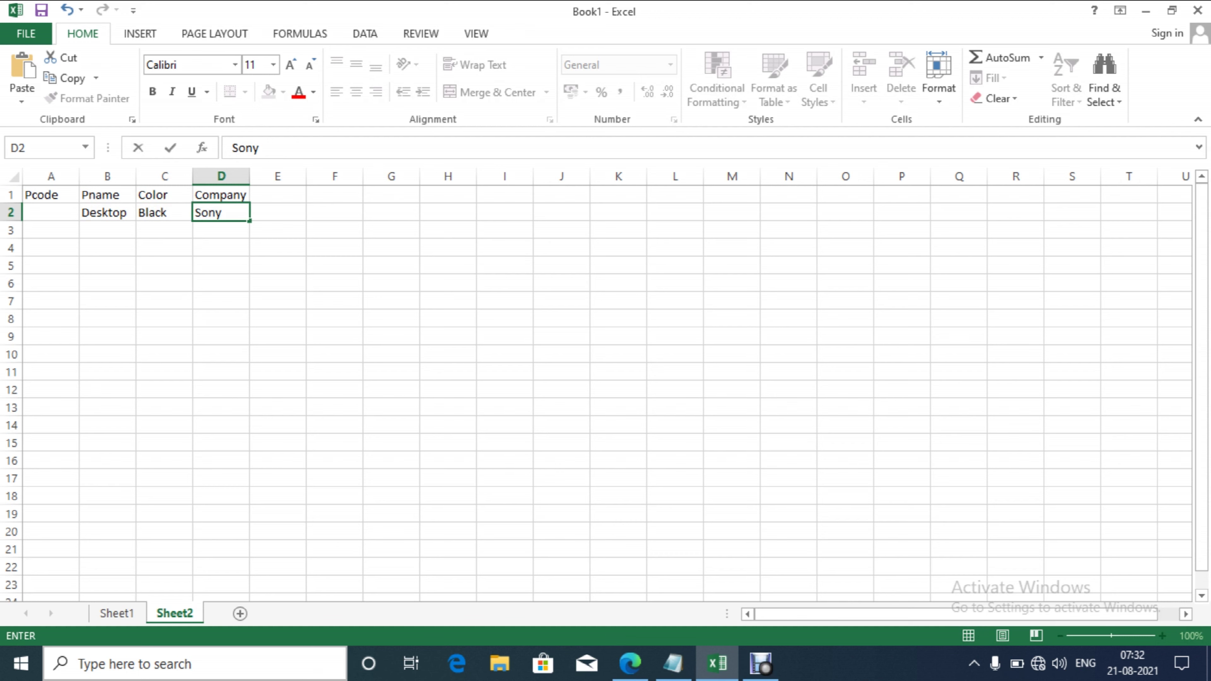
key("Return")
key("Up")
key("Left")
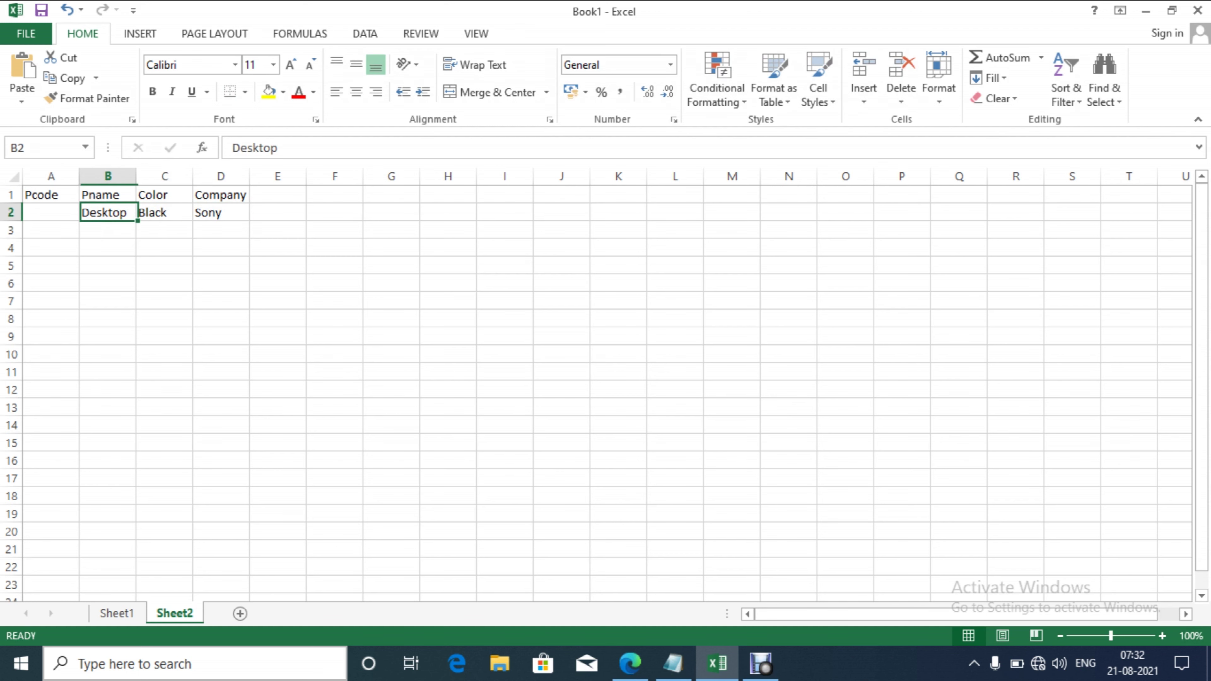
key("Left")
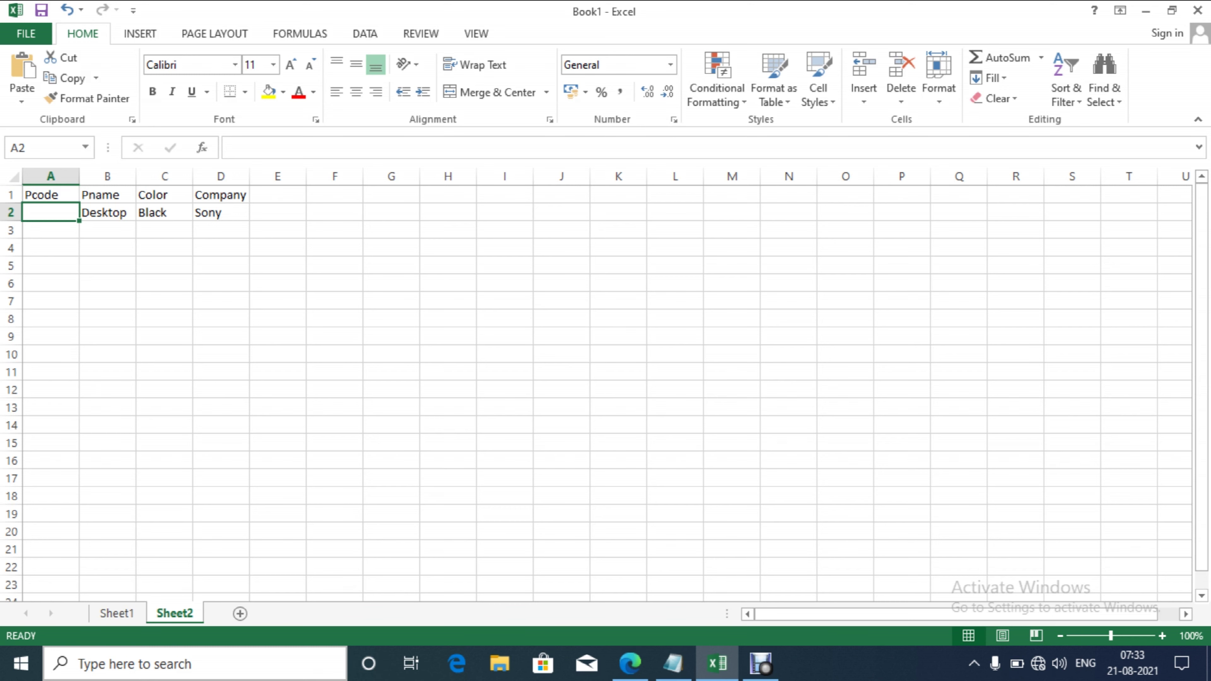
Begin A2's formula as CONCATENATE of LEFT(D2,2) followed by a "-" separator.
type("=c")
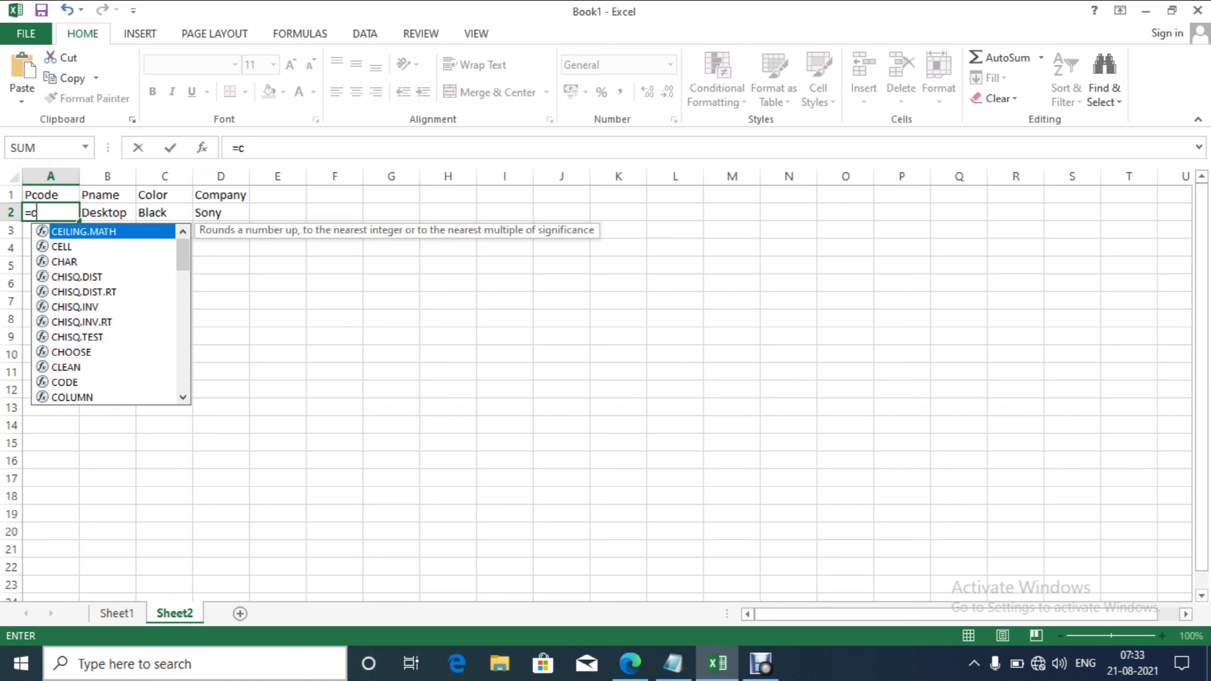
type("on")
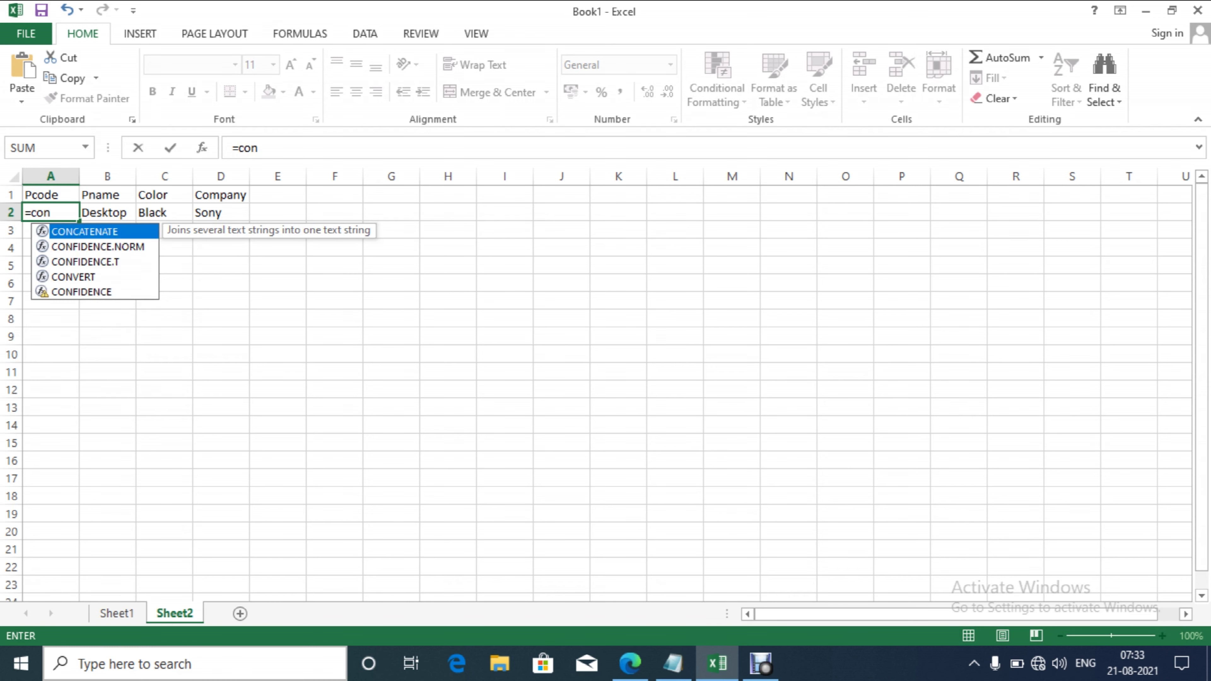
key("Tab")
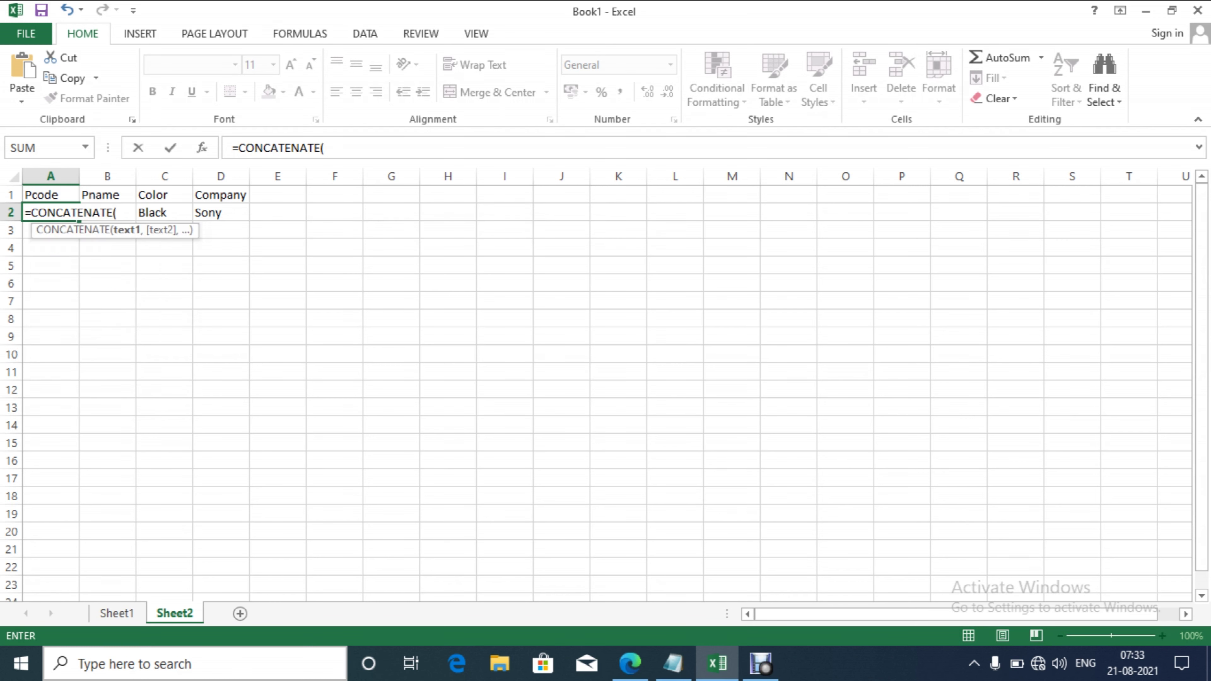
type("le")
key("Tab")
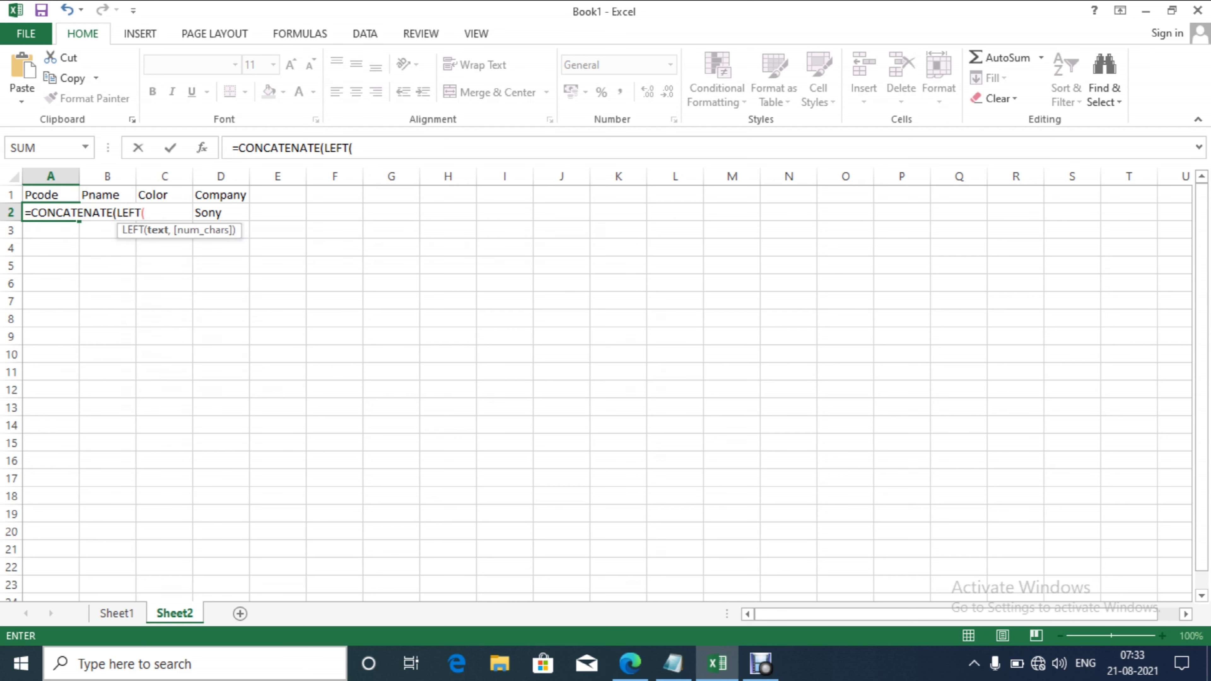
type(",2)")
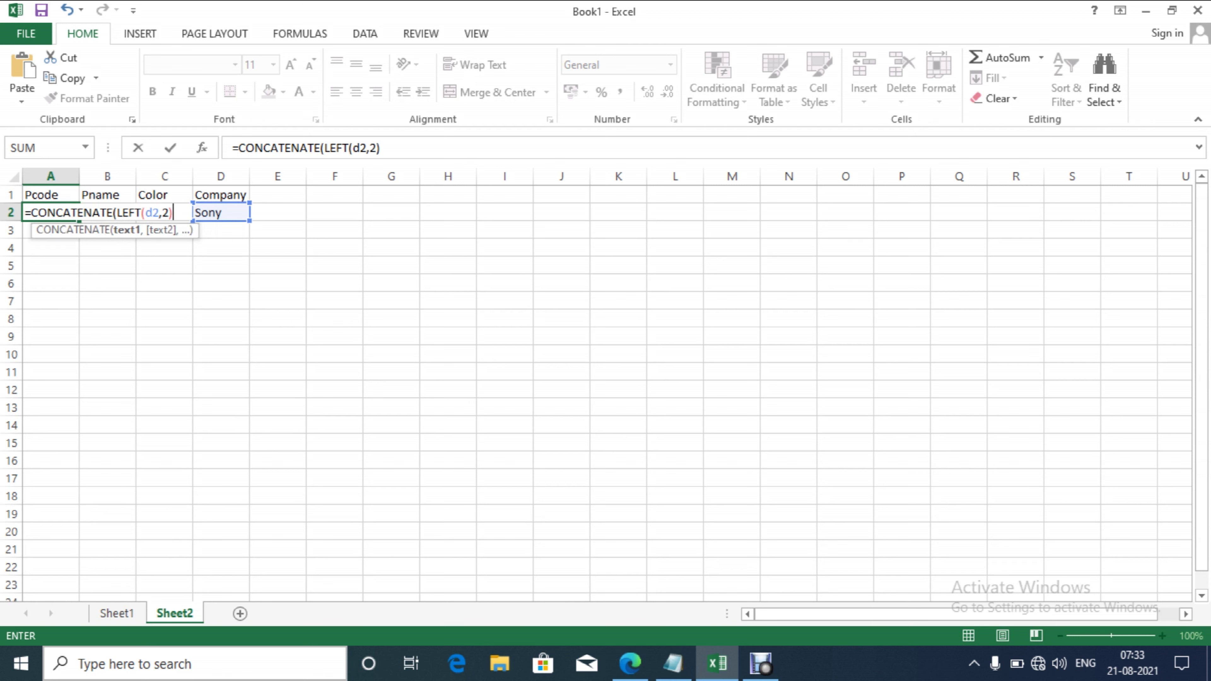
type("-")
key("BackSpace")
type(",\"")
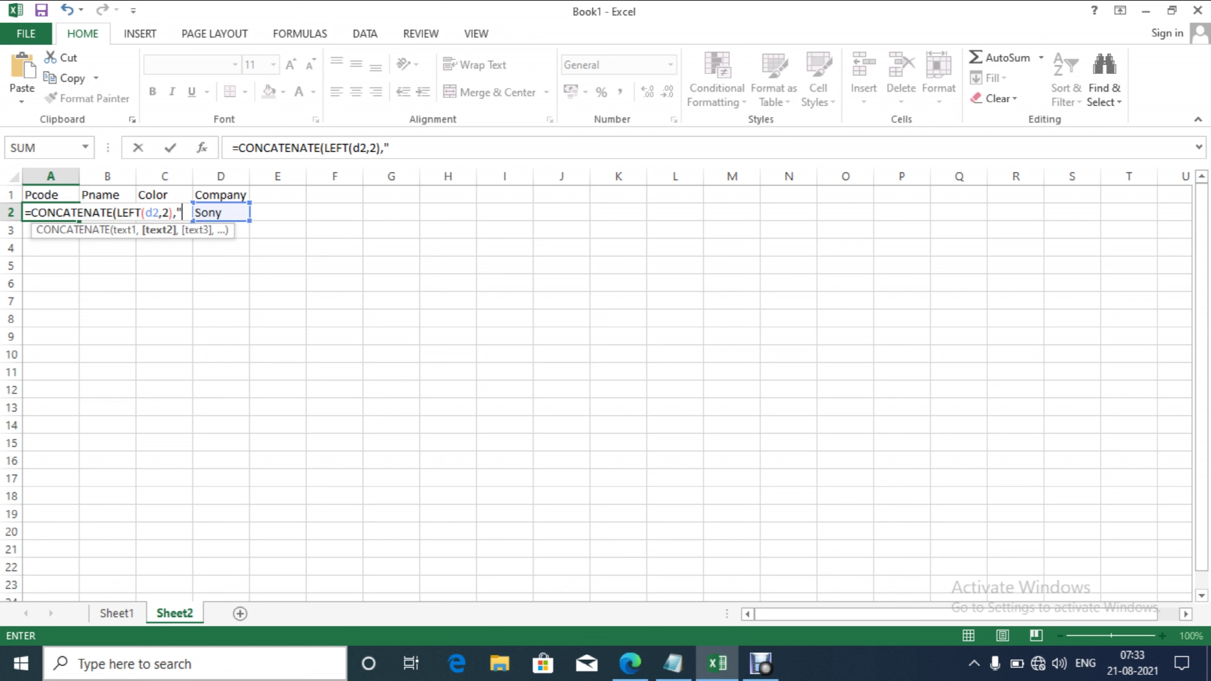
type("-\",")
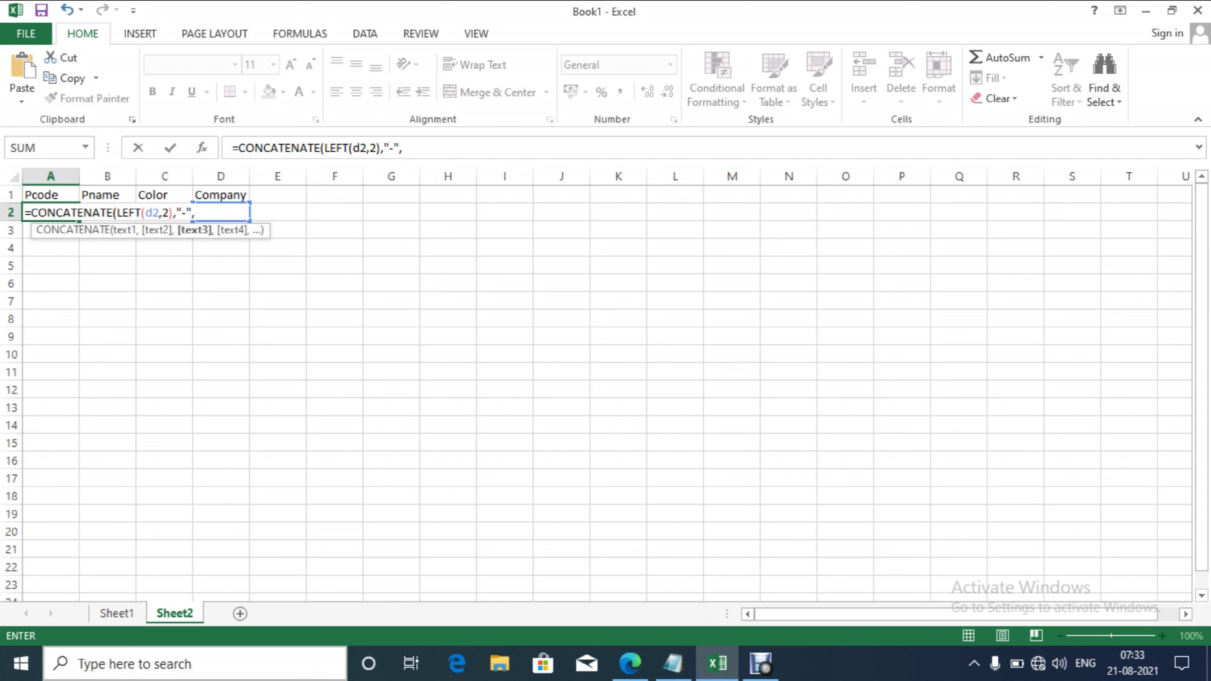
type("le")
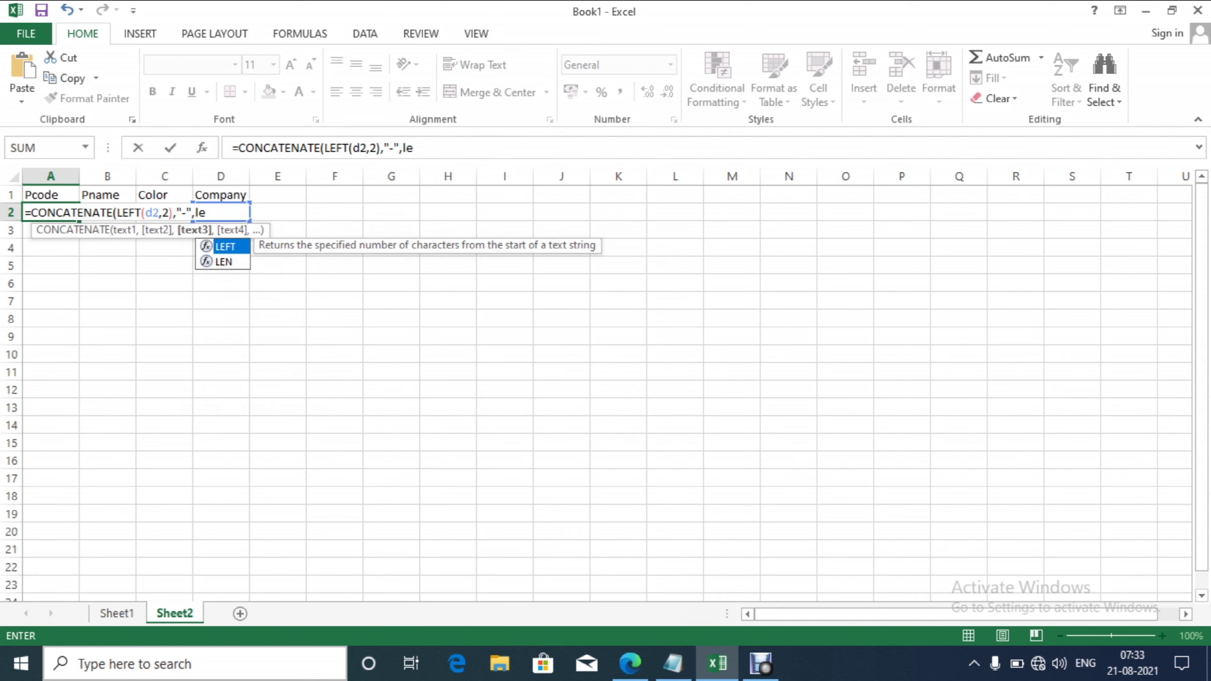
type("ft")
Finish it with LEFT(B2,2), "-" and LEFT(C2,2), so A2 shows So-De-Bl.
key("Tab")
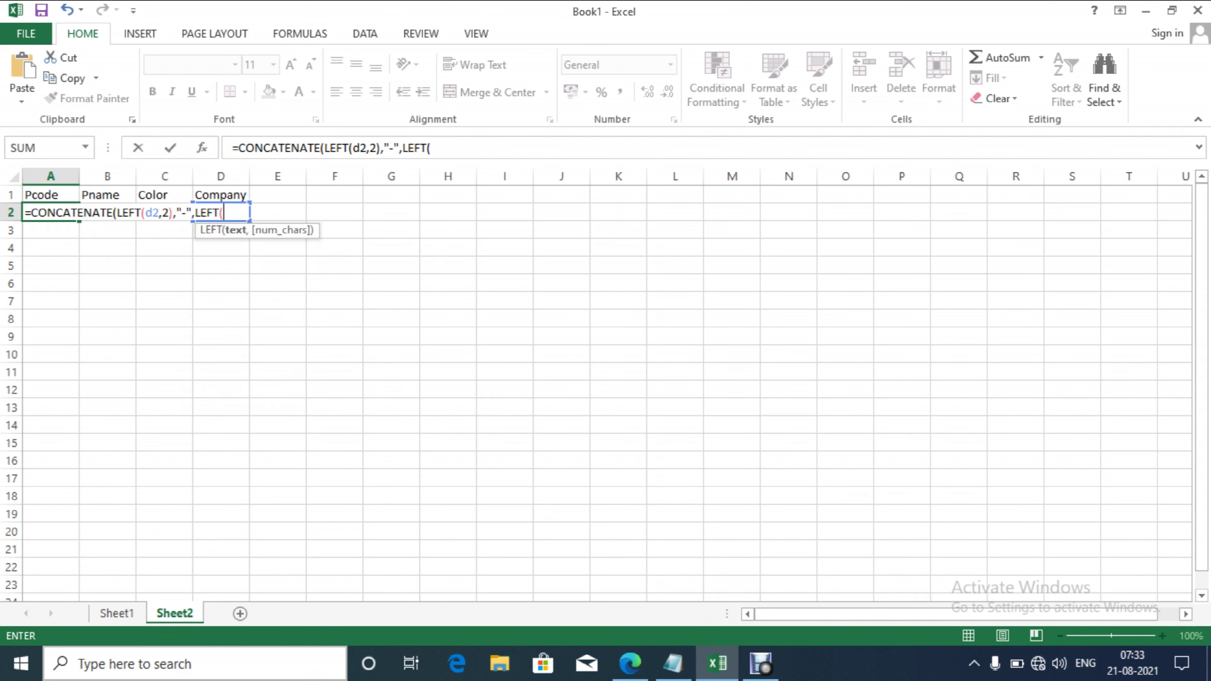
type("b")
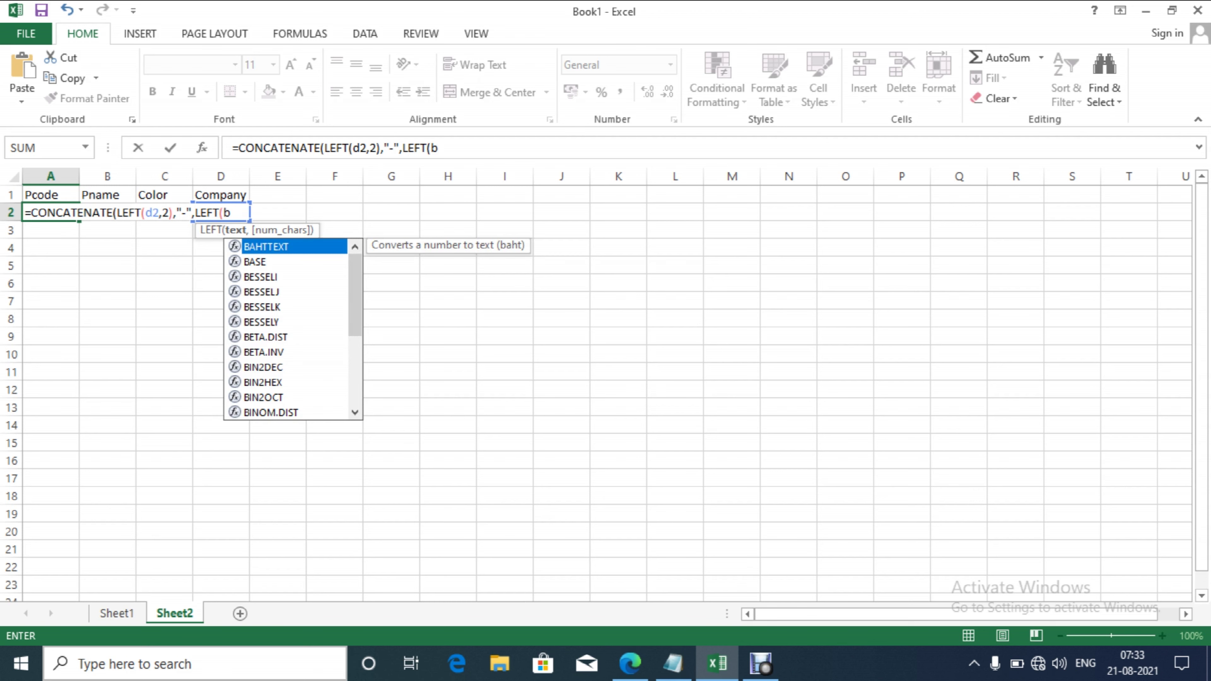
type("2,2")
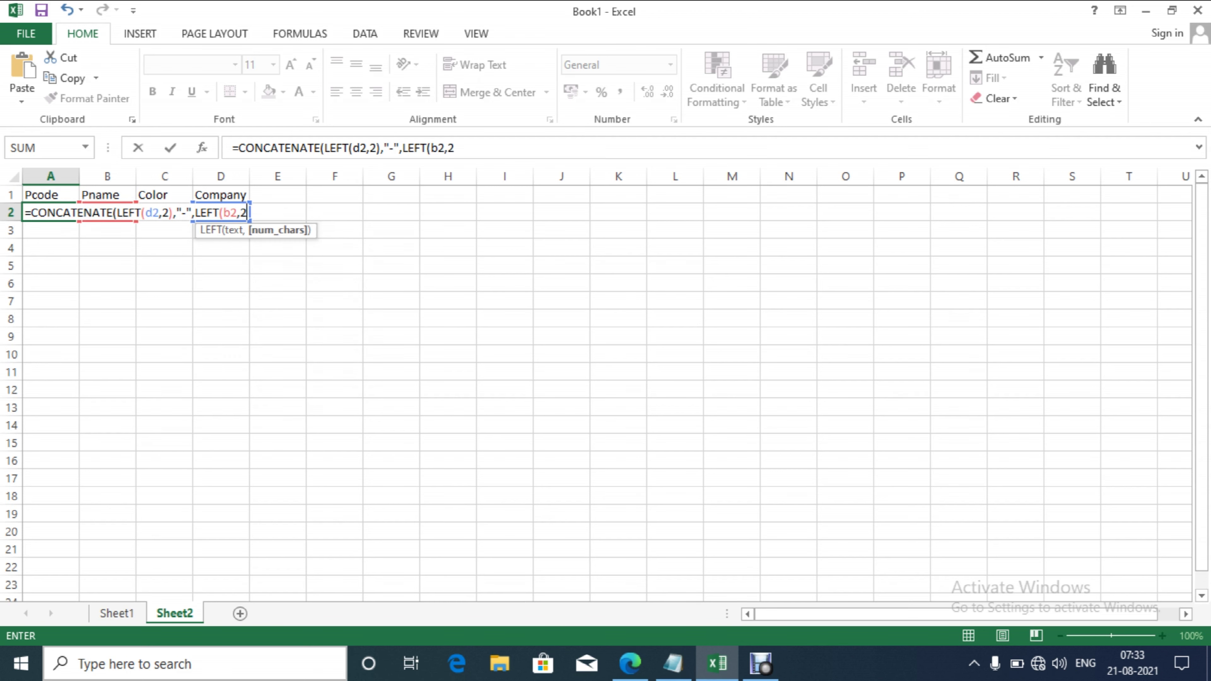
type(")")
type(",\"-\"")
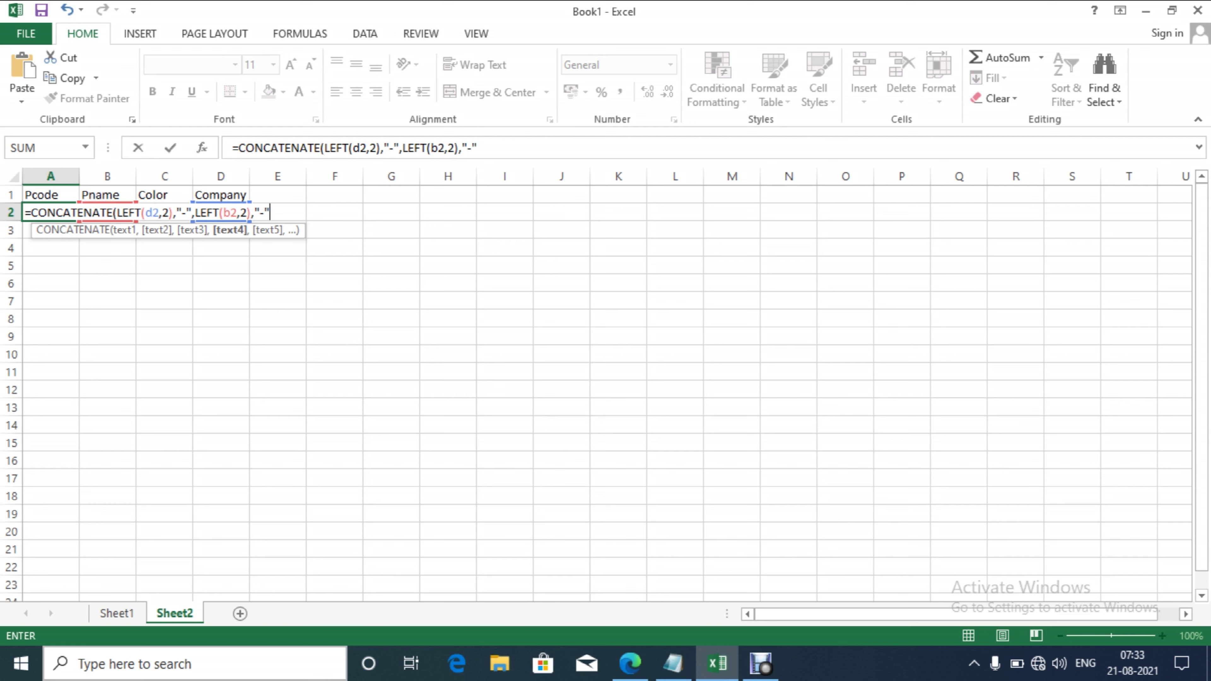
type(",le")
key("Tab")
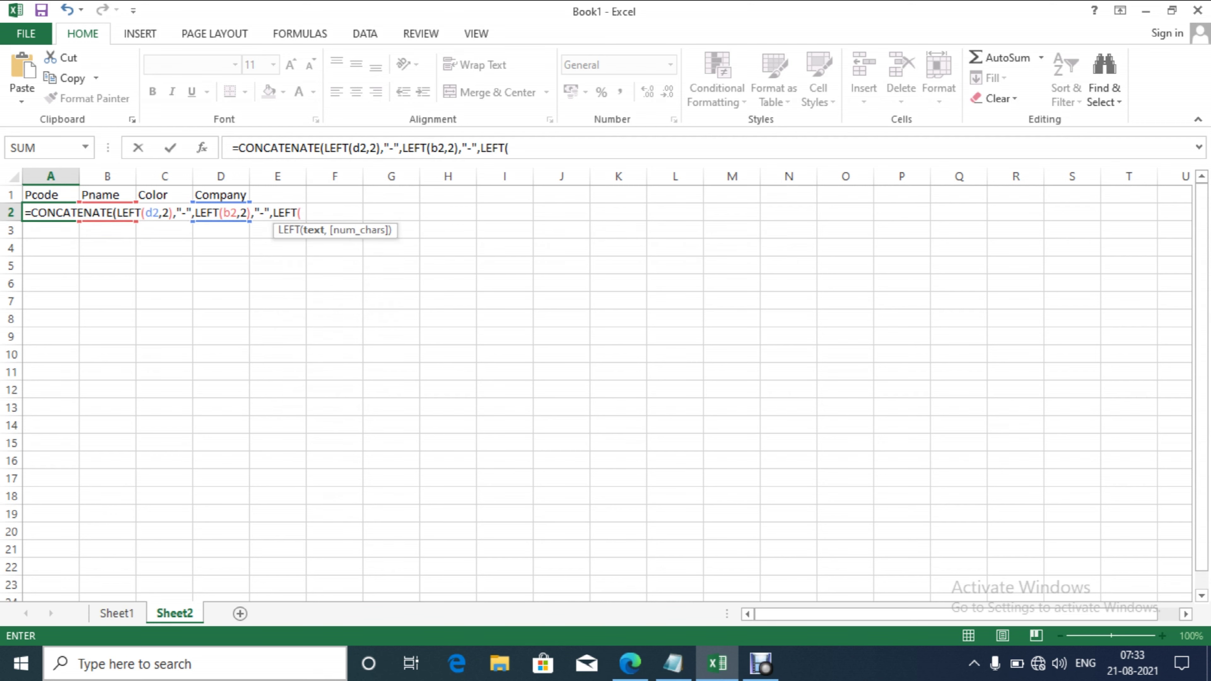
type("c2,2")
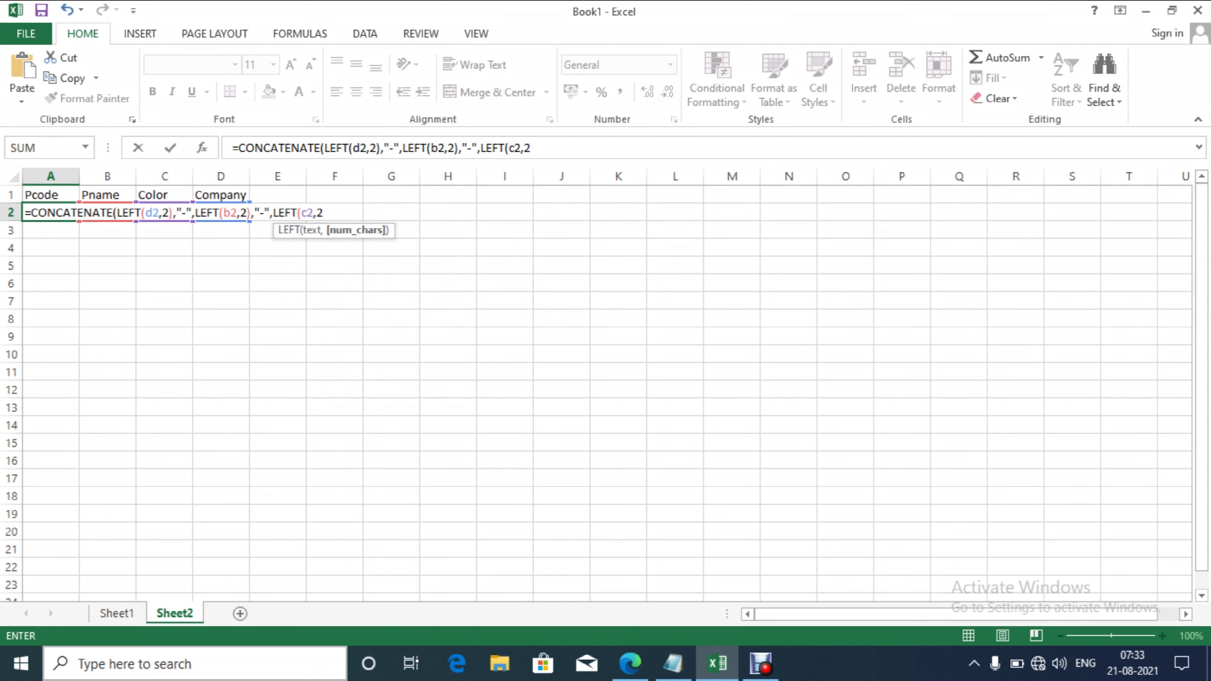
type("))")
key("Return")
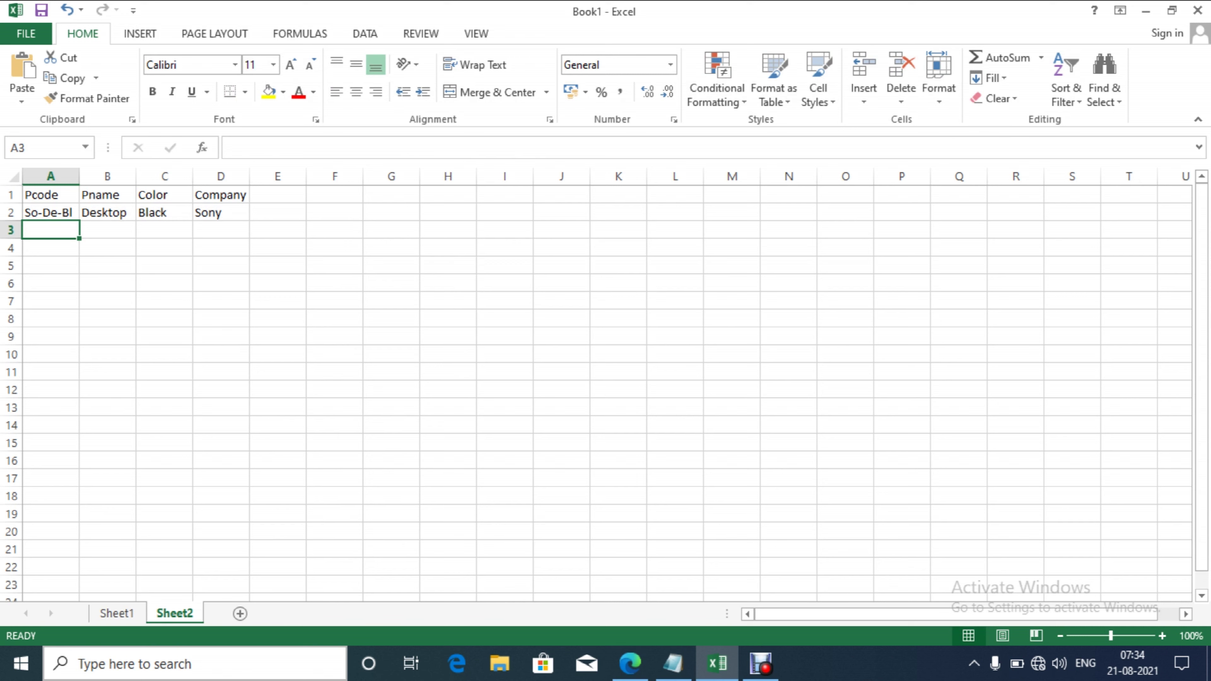
left_click(50, 213)
Fill the Pcode formula from A2 down to A20, then begin typing Laptop in B3.
left_click(50, 230, "shift")
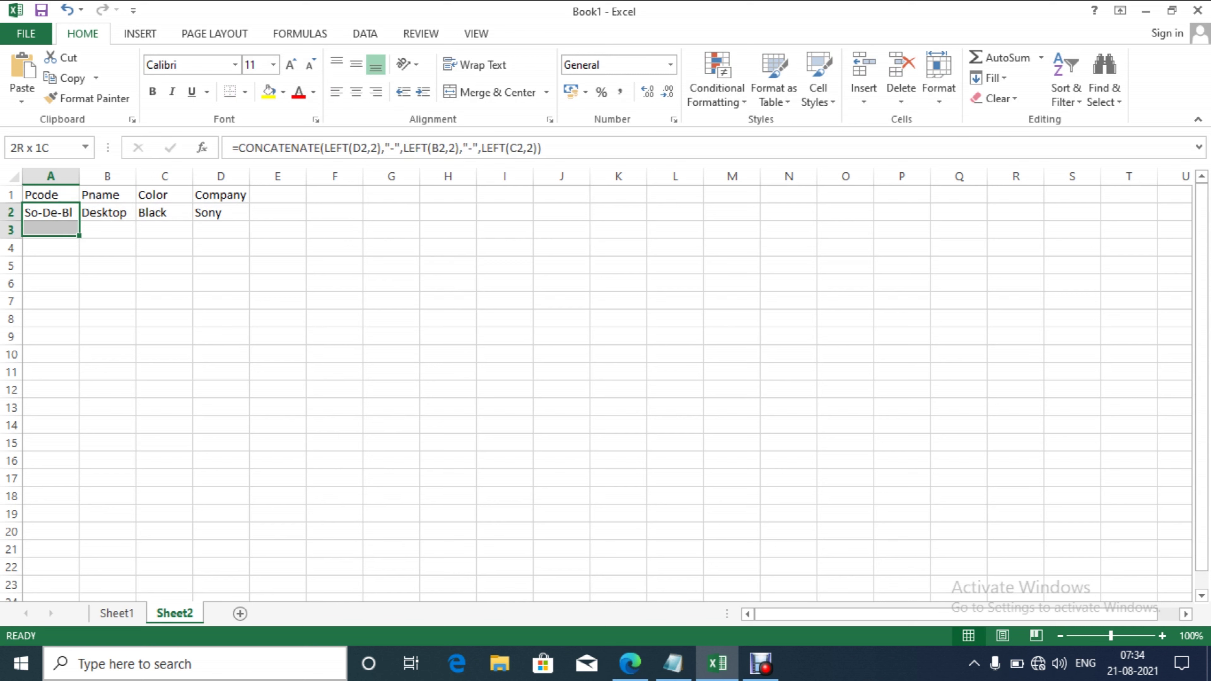
left_click_drag(50, 230, 50, 531)
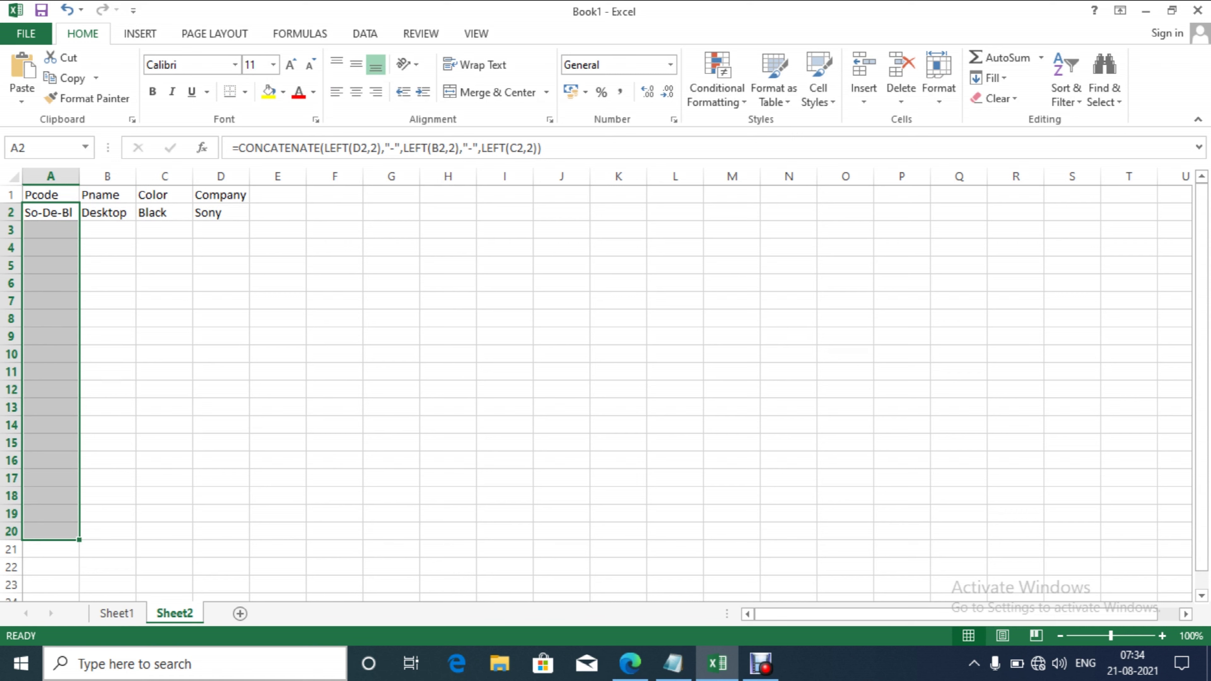
key("ctrl+d")
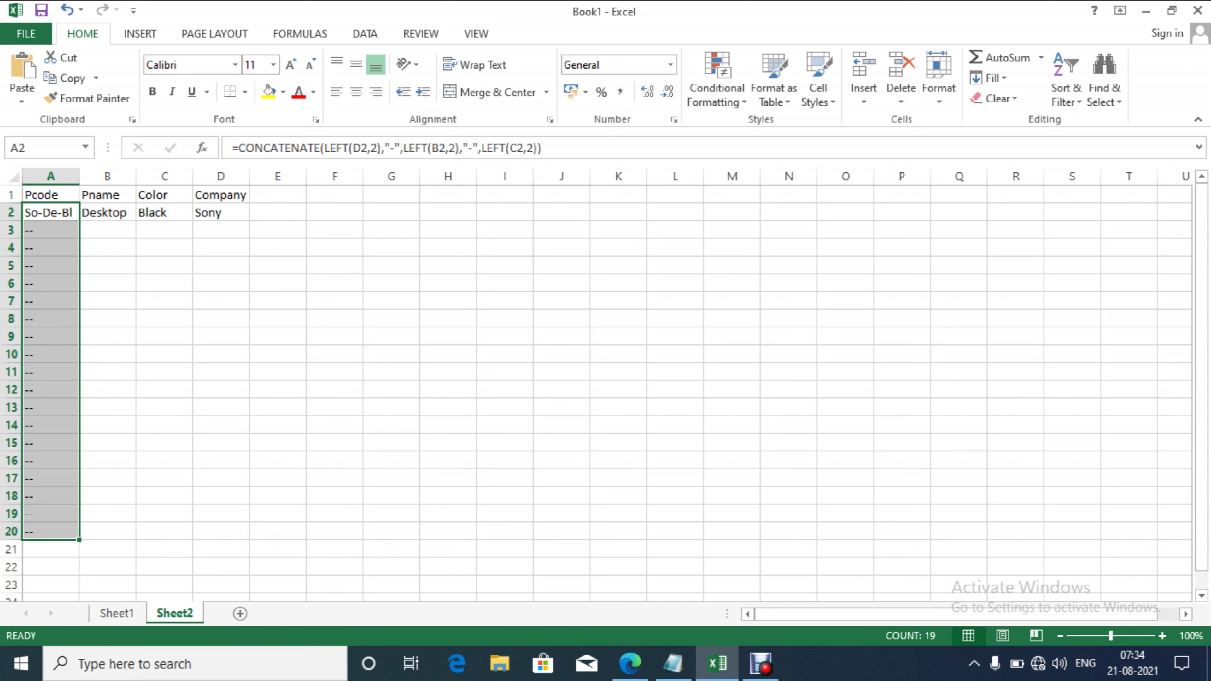
left_click(107, 229)
type("La")
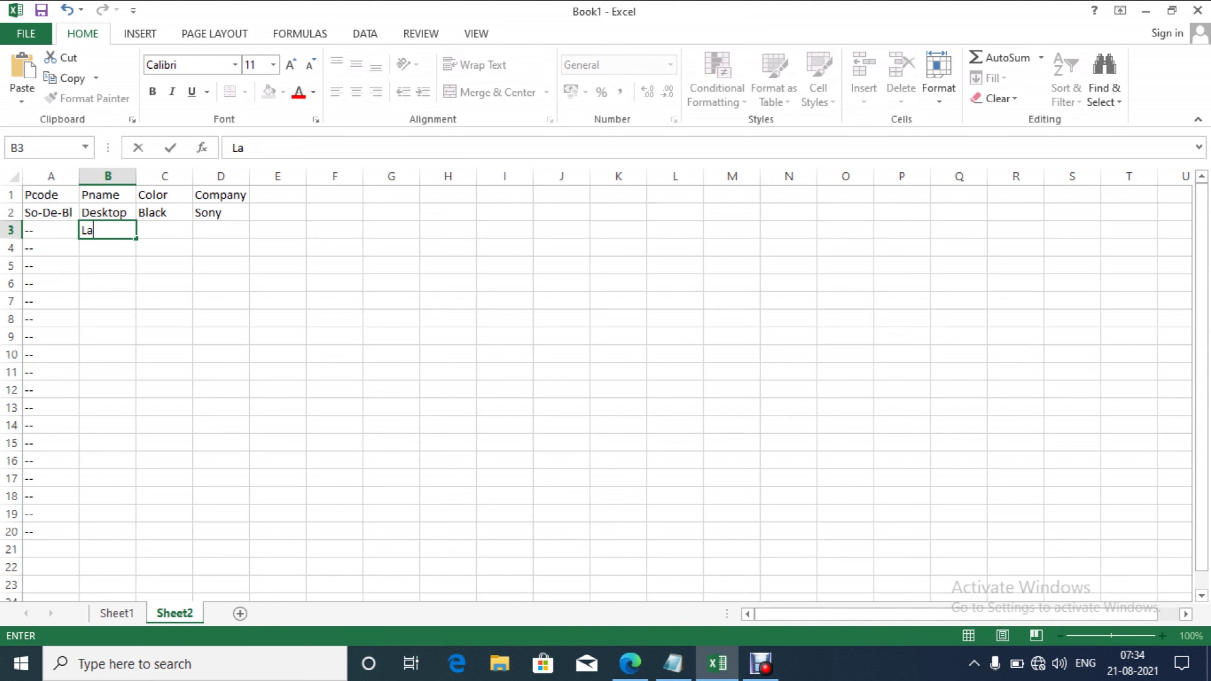
type("pto")
Complete the second product as Laptop, White and Dell, then return to Sheet1.
key("Tab")
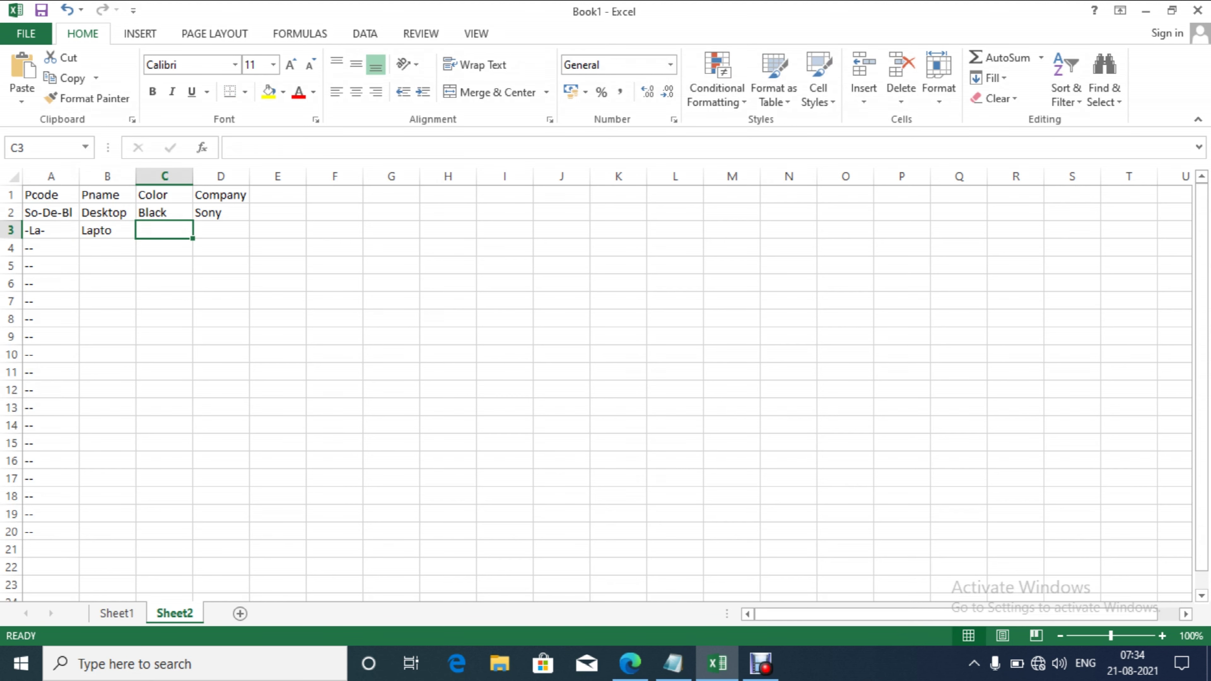
key("Left")
key("F2")
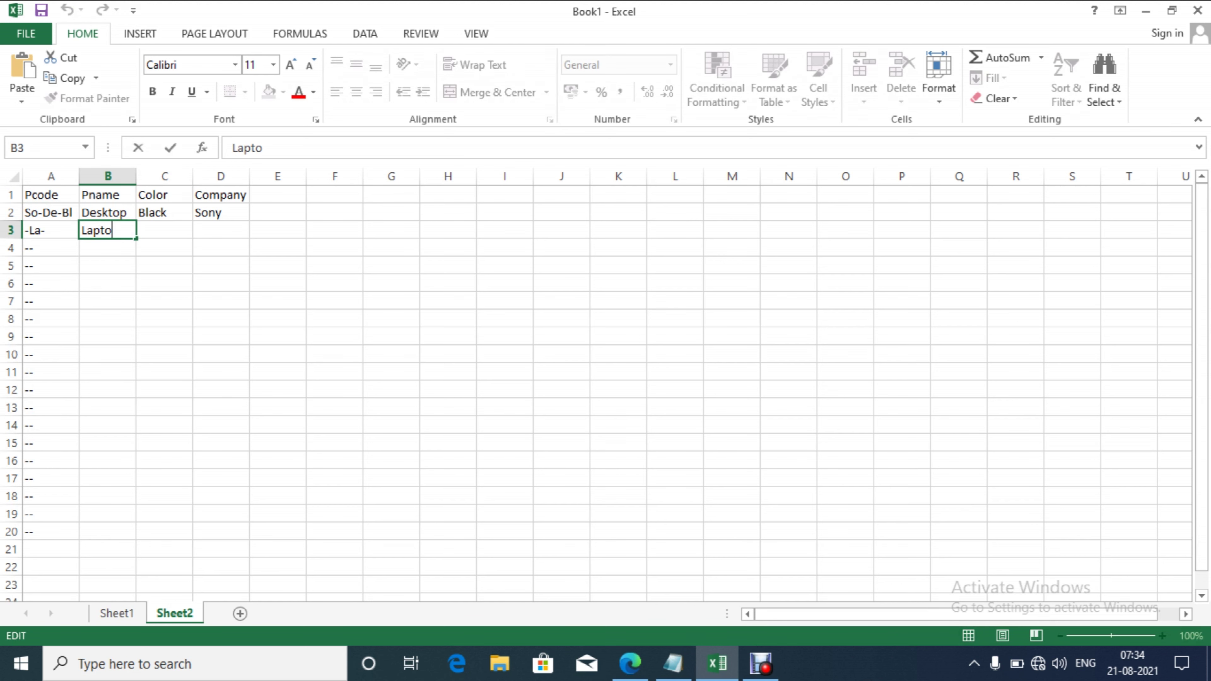
type("p")
key("Tab")
type("W")
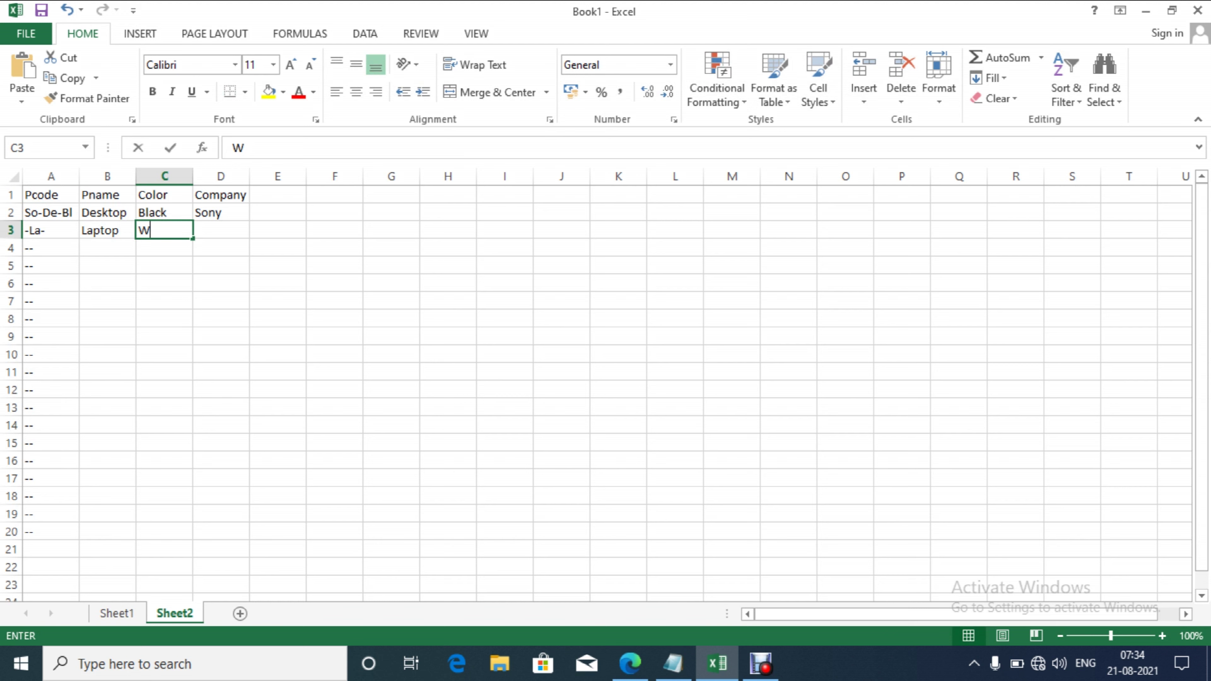
type("hite")
key("Tab")
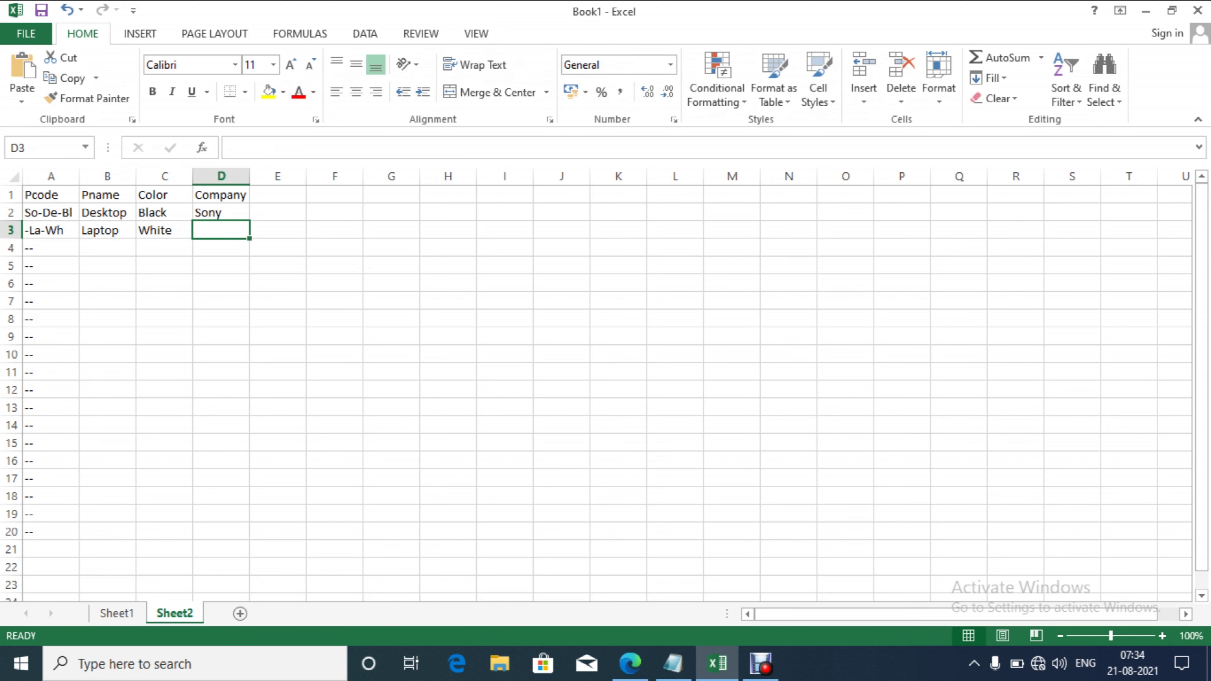
type("Dell")
key("Return")
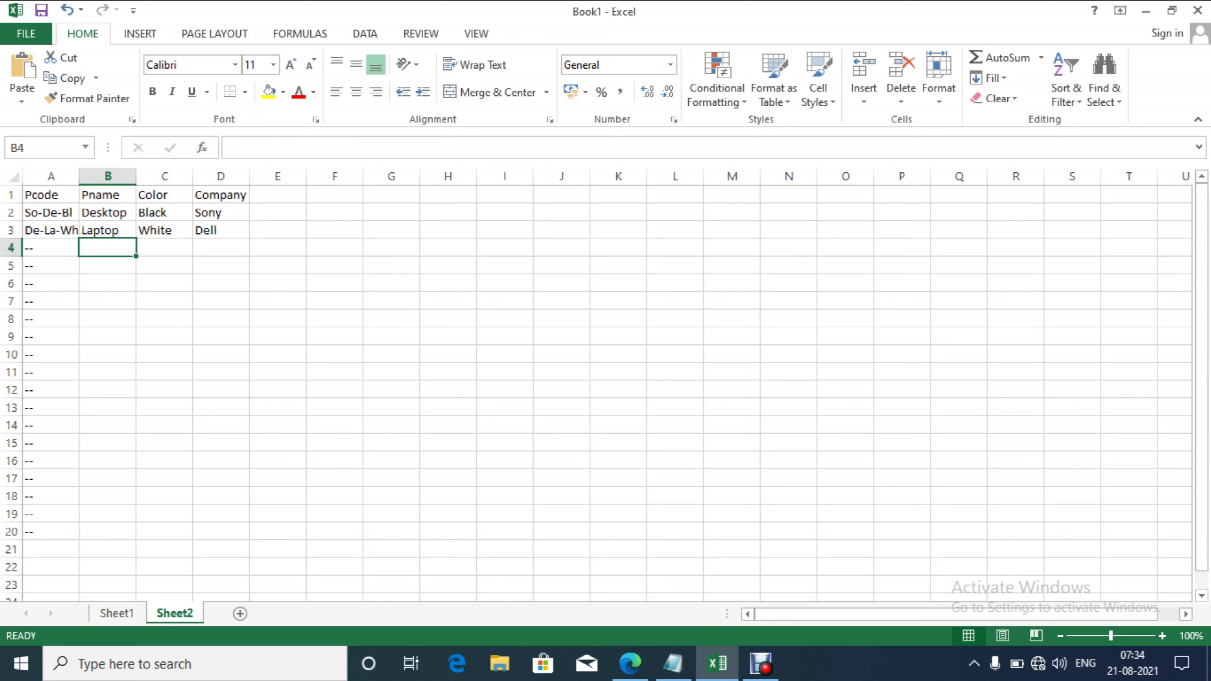
key("ctrl+Page_Up")
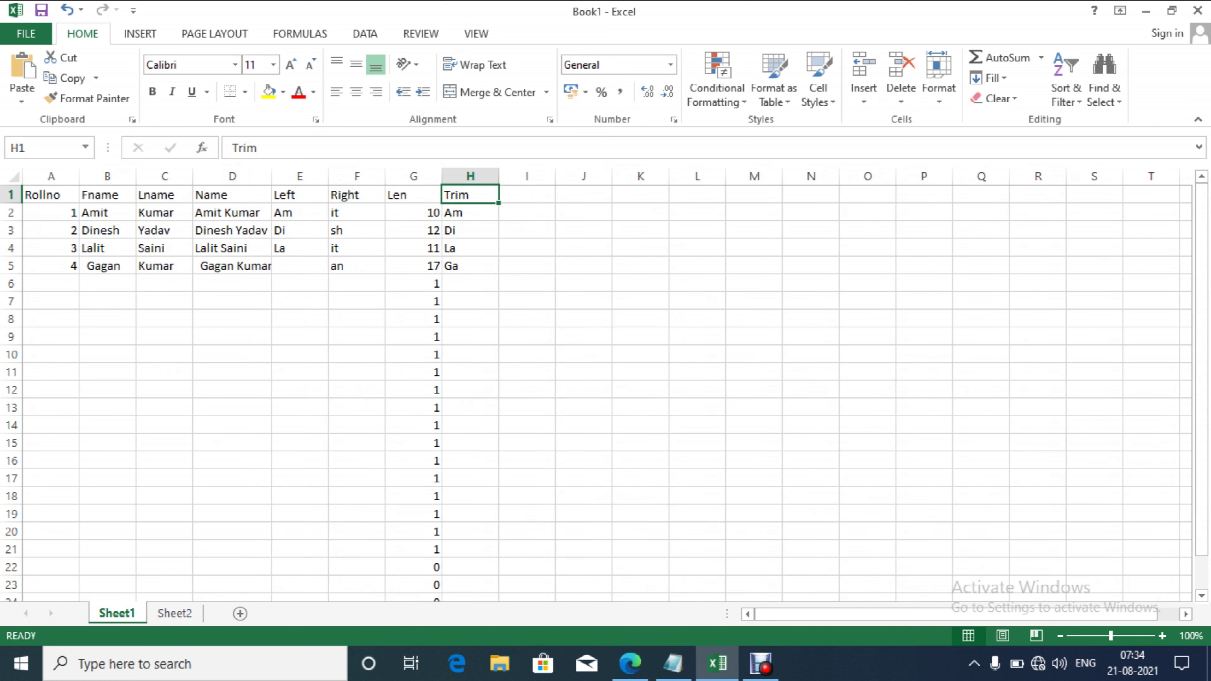